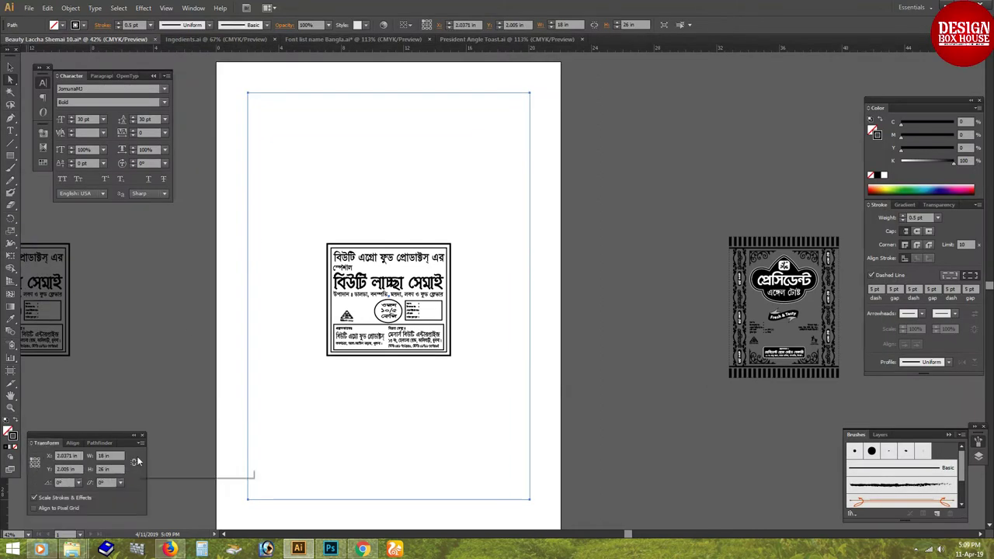
Size the bar 10 mm wide by 30 mm tall and make it solid black with no stroke
{"action": "key", "text": "shift+Tab"}
{"action": "type", "text": "5"}
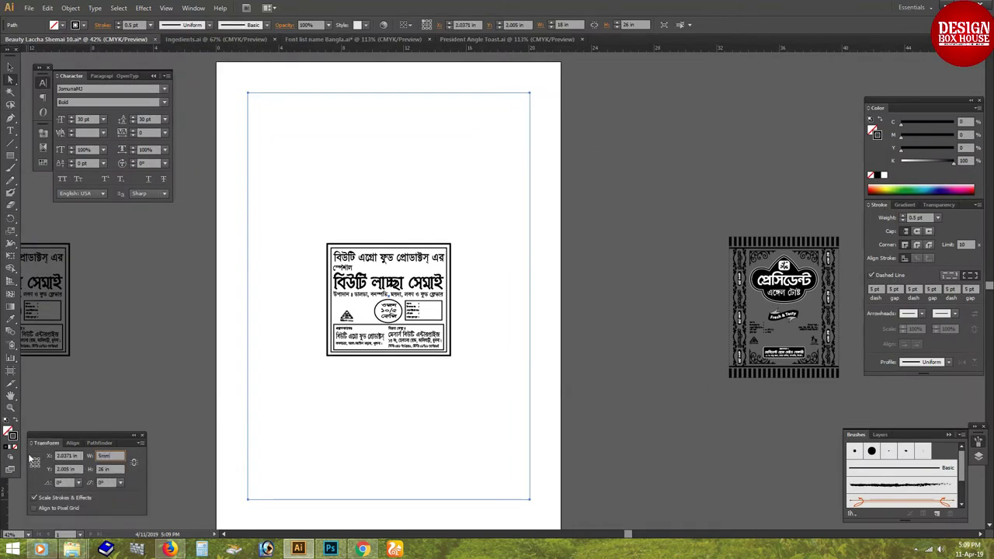
{"action": "type", "text": "mm"}
{"action": "key", "text": "Return"}
{"action": "type", "text": "10mm"}
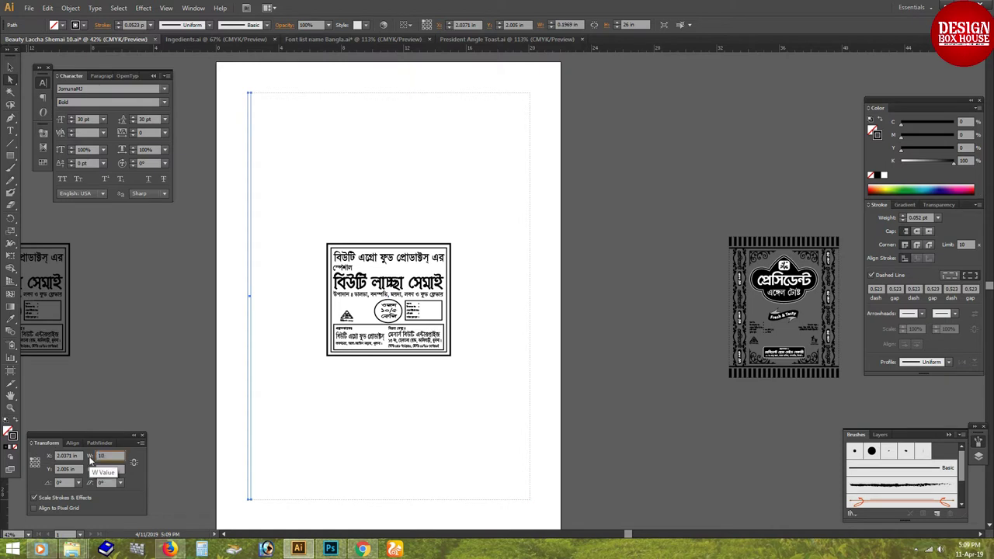
{"action": "key", "text": "Tab"}
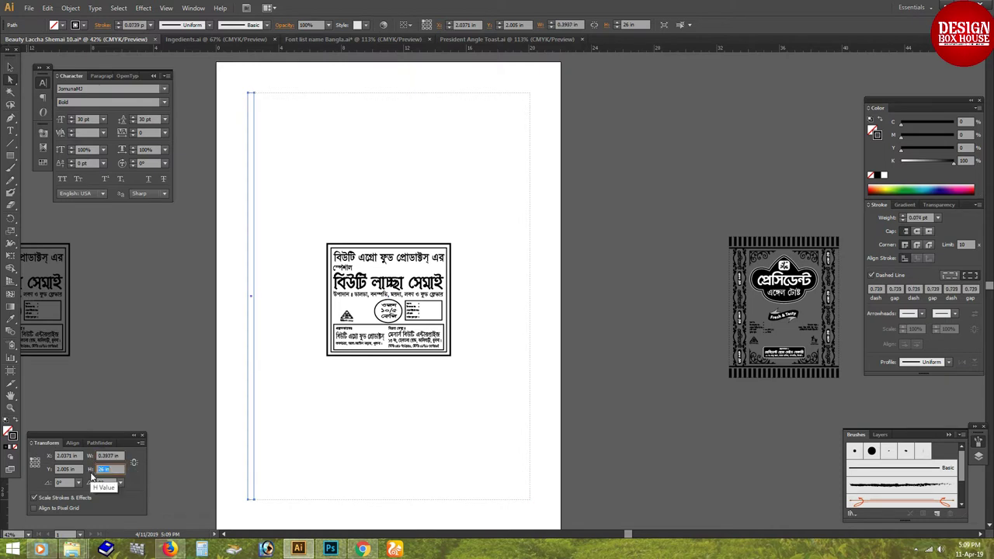
{"action": "type", "text": "30mm"}
{"action": "key", "text": "Return"}
{"action": "key", "text": "shift+x"}
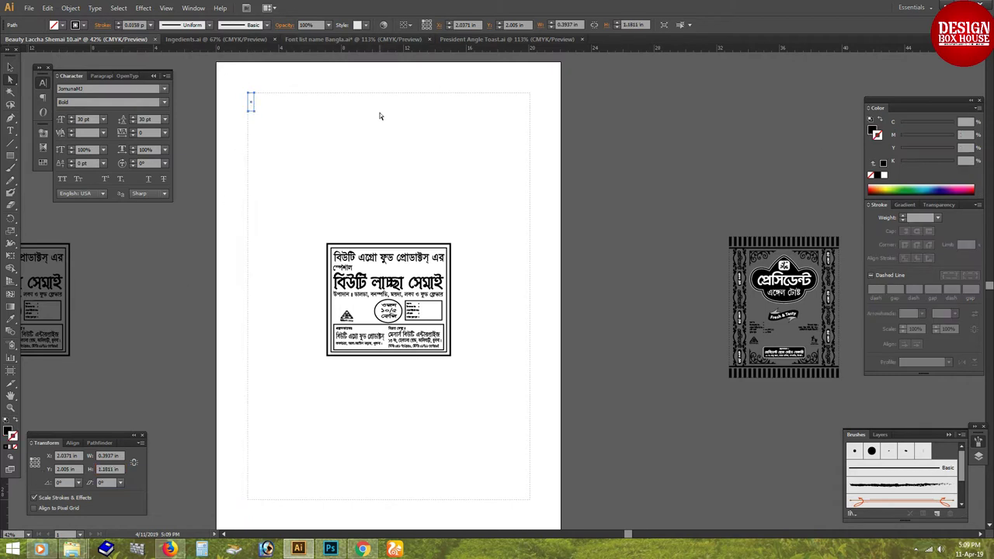
Switch the units to millimetres and set the bar height to 50 mm
{"action": "right_click", "coordinate": [316, 47]}
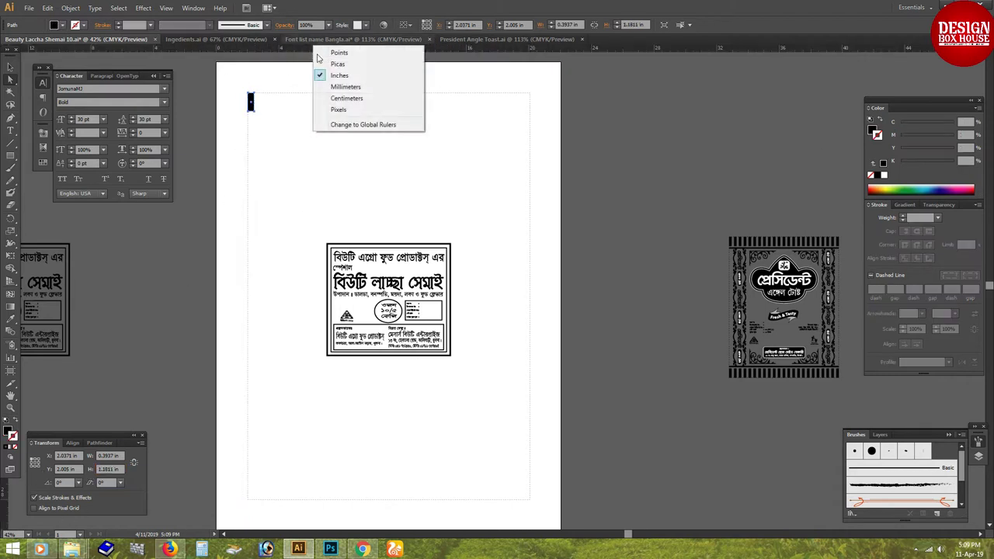
{"action": "left_click", "coordinate": [351, 82]}
{"action": "left_click", "coordinate": [92, 470]}
{"action": "type", "text": "50"}
{"action": "key", "text": "Return"}
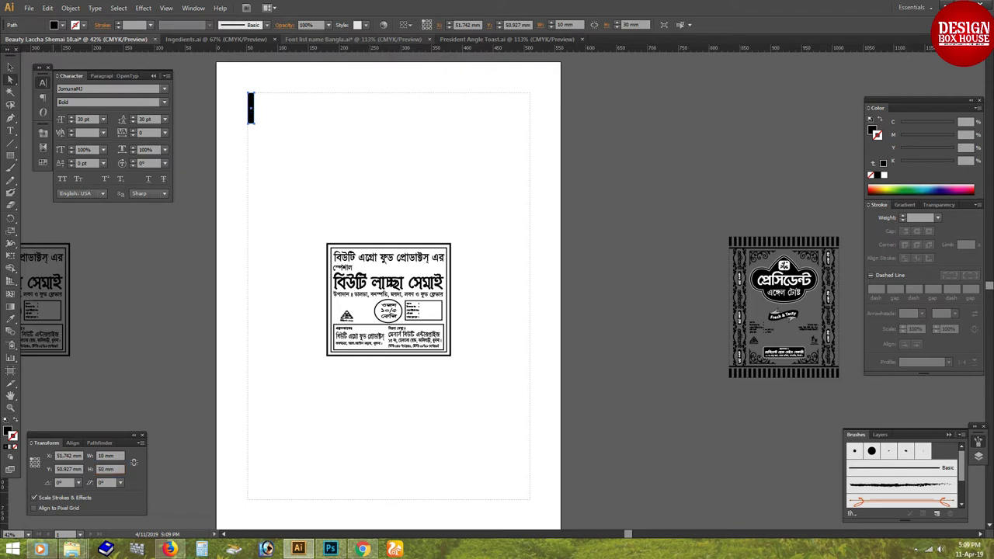
Copy the bar sideways, repeat twice with Ctrl+D, and align the row of bars with the frame
{"action": "left_click_drag", "start_coordinate": [251, 100], "coordinate": [262, 100]}
{"action": "key", "text": "ctrl+d"}
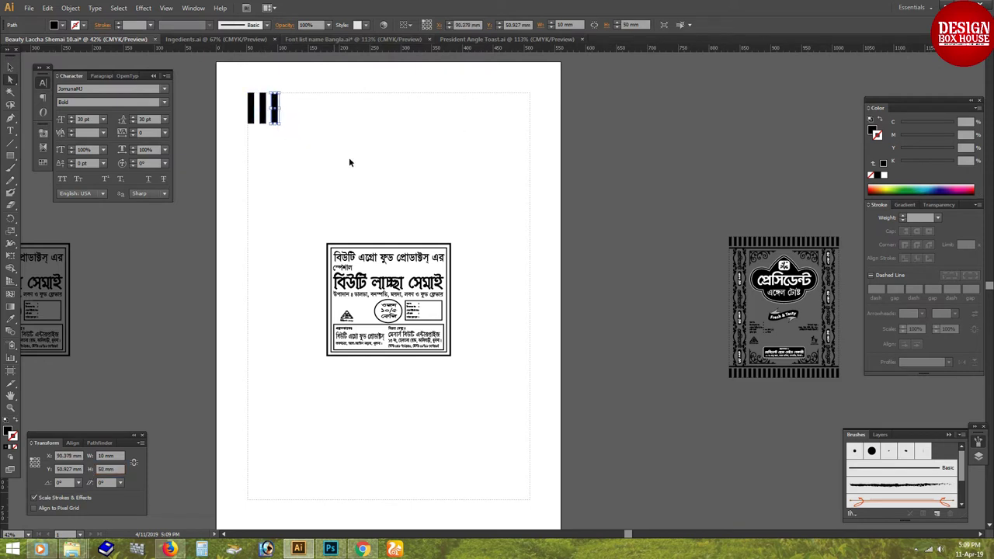
{"action": "key", "text": "ctrl+d"}
{"action": "key", "text": "ctrl+d"}
{"action": "key", "text": "ctrl+d"}
{"action": "key", "text": "ctrl+d"}
{"action": "key", "text": "ctrl+d"}
{"action": "key", "text": "ctrl+d"}
{"action": "key", "text": "ctrl+d"}
{"action": "key", "text": "ctrl+d"}
{"action": "key", "text": "ctrl+d"}
{"action": "left_click", "coordinate": [530, 143]}
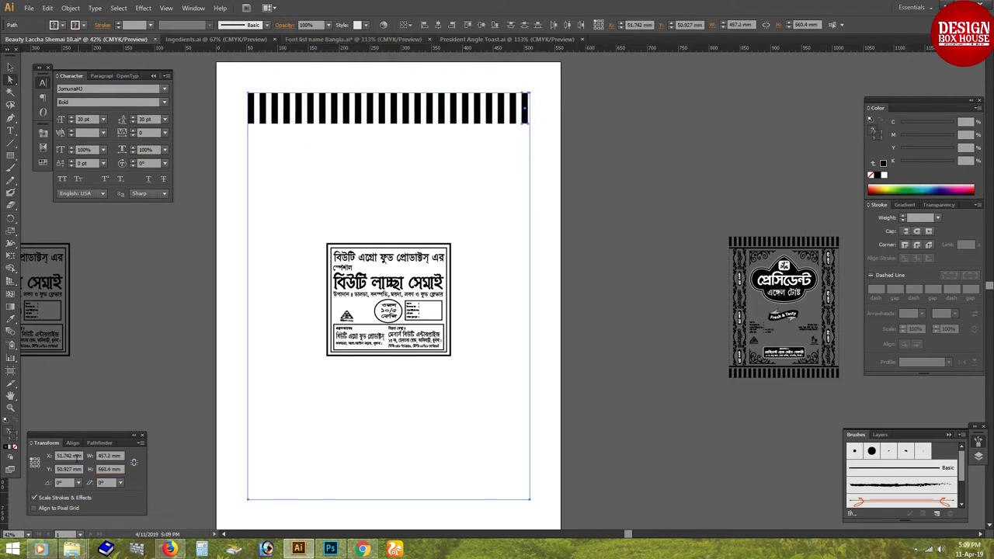
{"action": "key", "text": "shift+F7"}
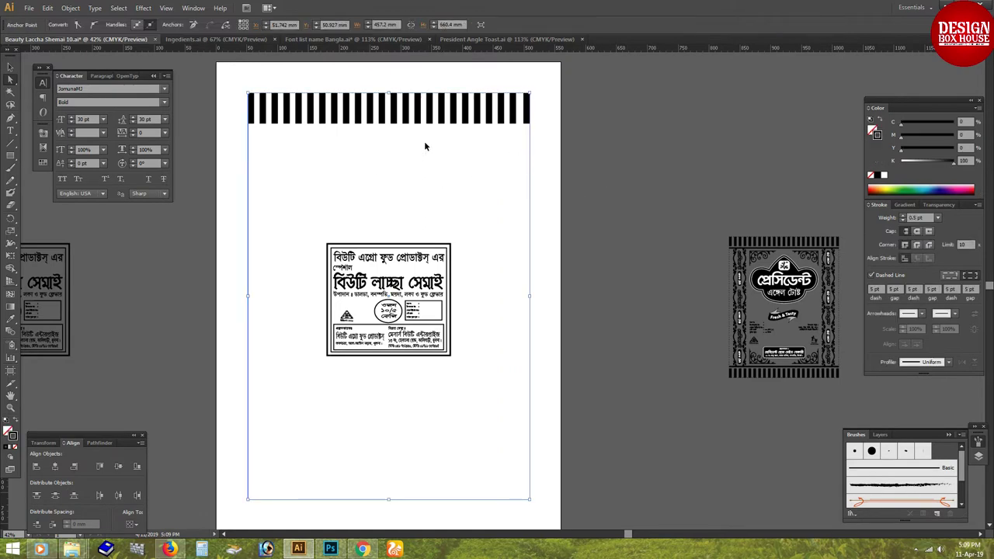
{"action": "left_click", "coordinate": [425, 140]}
{"action": "left_click_drag", "start_coordinate": [196, 155], "coordinate": [544, 82]}
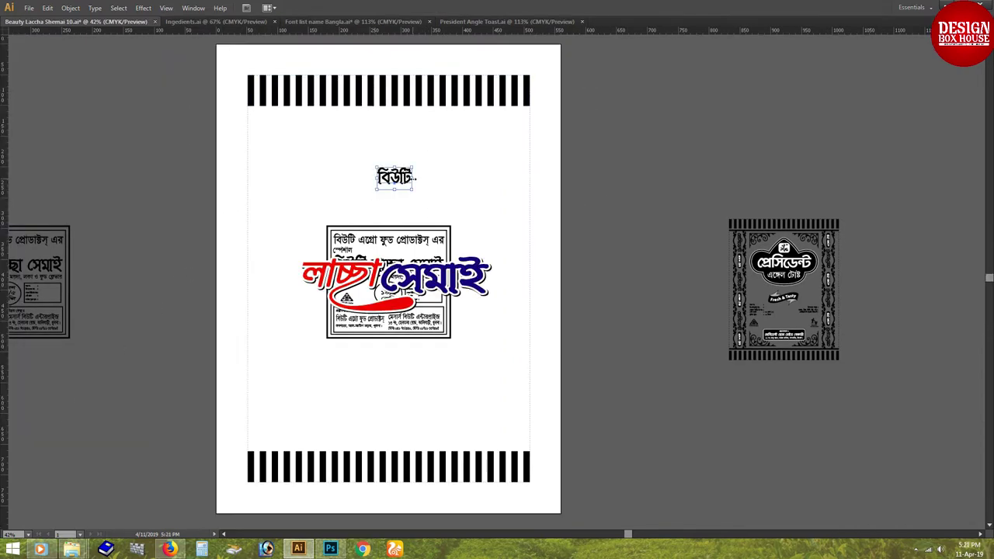
Enlarge the বিউটি title, then delete the selected title and label
{"action": "left_click_drag", "start_coordinate": [388, 184], "coordinate": [537, 195]}
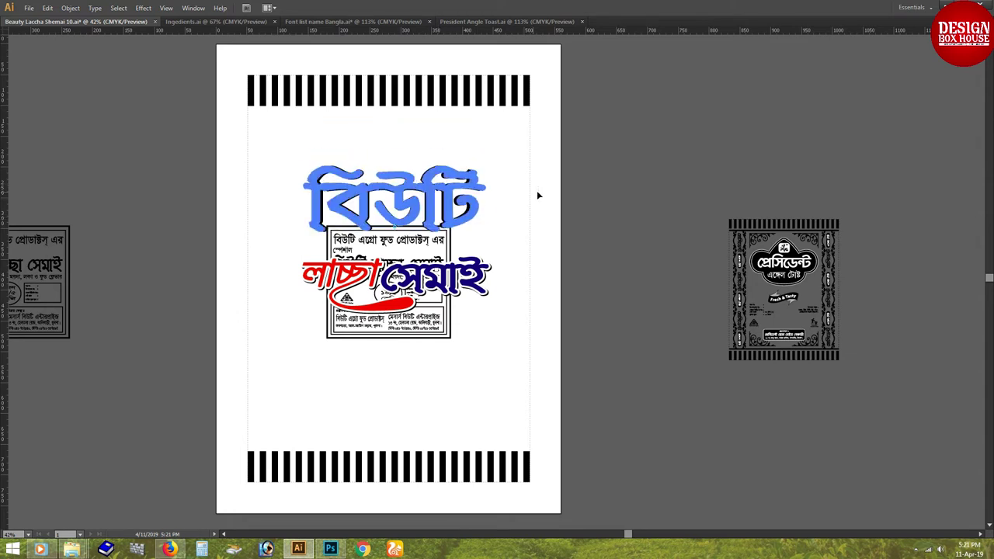
{"action": "left_click", "coordinate": [458, 273]}
{"action": "key", "text": "Delete"}
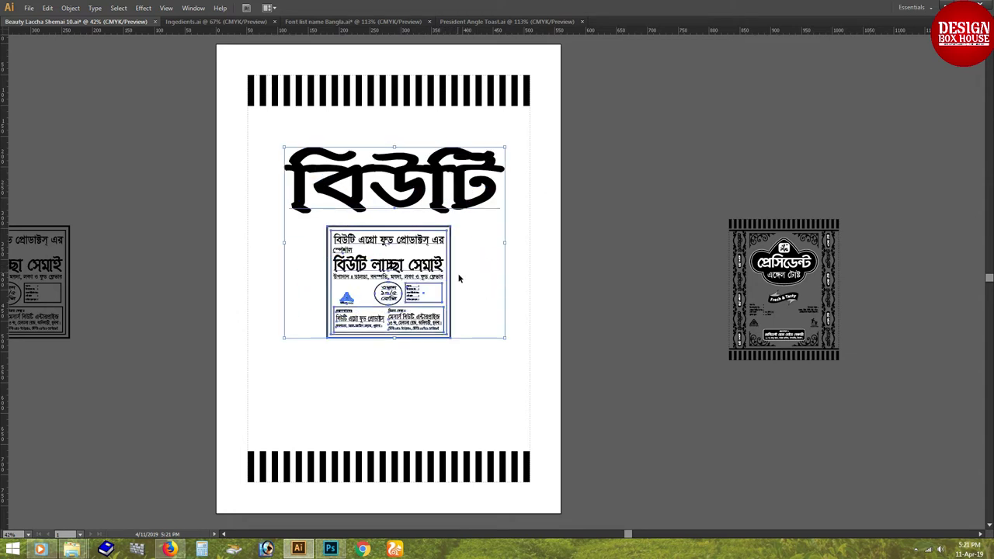
{"action": "key", "text": "Delete"}
Switch to Outline view and add a vertical guide down the packet centre
{"action": "key", "text": "ctrl+y"}
{"action": "key", "text": "ctrl+t"}
{"action": "left_click_drag", "start_coordinate": [6, 355], "coordinate": [387, 281]}
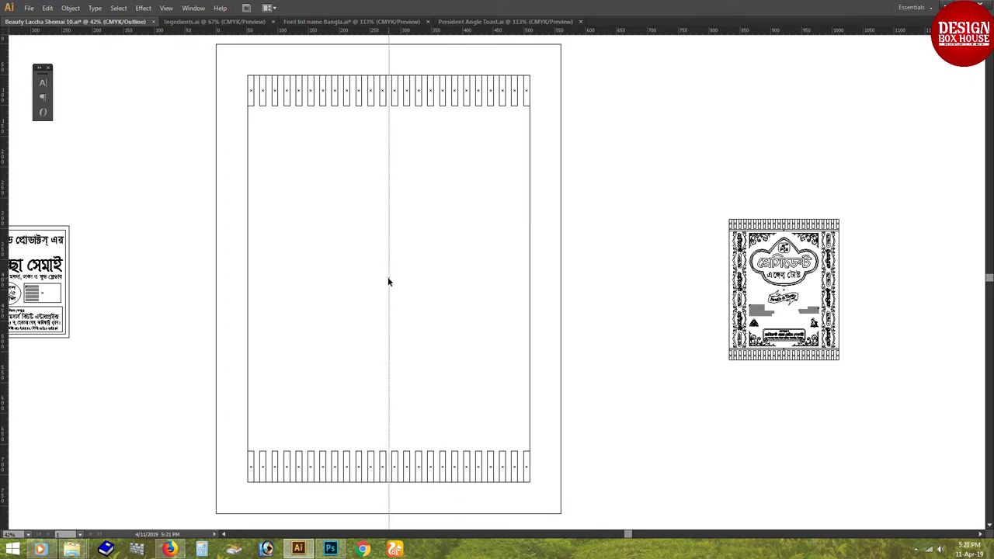
Undo the deletion, centre the বিউটি title on the guide, and raise the লাচ্ছা সেমাই logo
{"action": "key", "text": "ctrl+z"}
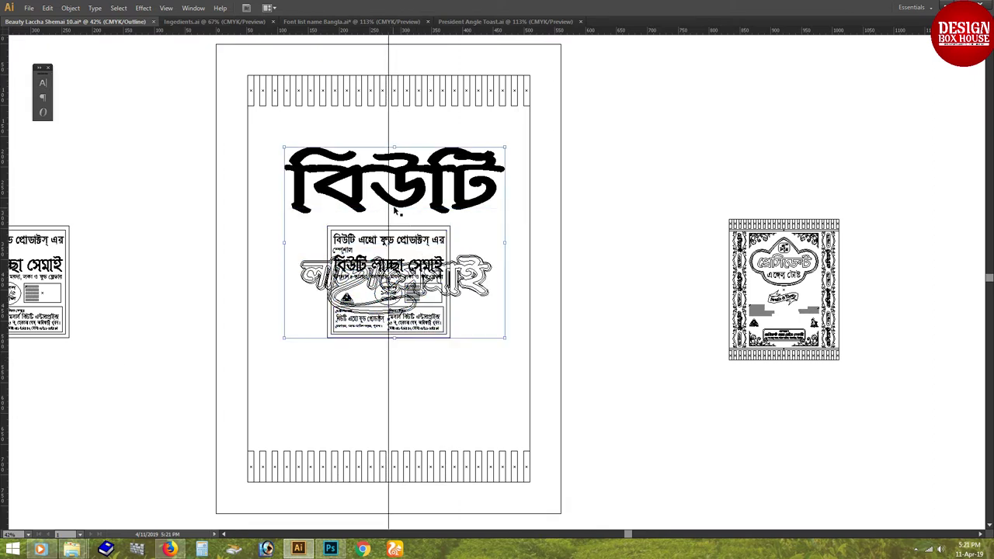
{"action": "left_click_drag", "start_coordinate": [422, 214], "coordinate": [418, 226]}
{"action": "scroll", "coordinate": [481, 230], "scroll_direction": "up", "scroll_amount": 3}
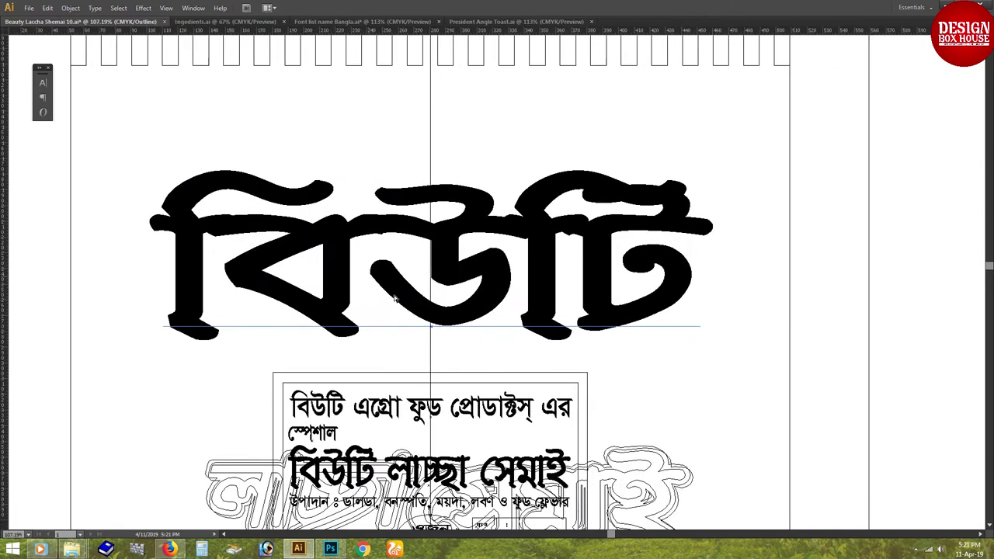
{"action": "mouse_move", "coordinate": [462, 316]}
{"action": "left_mouse_down"}
{"action": "mouse_move", "coordinate": [419, 342]}
{"action": "mouse_move", "coordinate": [376, 252]}
{"action": "mouse_move", "coordinate": [326, 220]}
{"action": "left_mouse_up"}
{"action": "key", "text": "ctrl+minus"}
{"action": "key", "text": "ctrl+minus"}
{"action": "left_click", "coordinate": [466, 326]}
Fill the লাচ্ছা সেমাই text and swoosh black with a white outline
{"action": "key", "text": "Tab"}
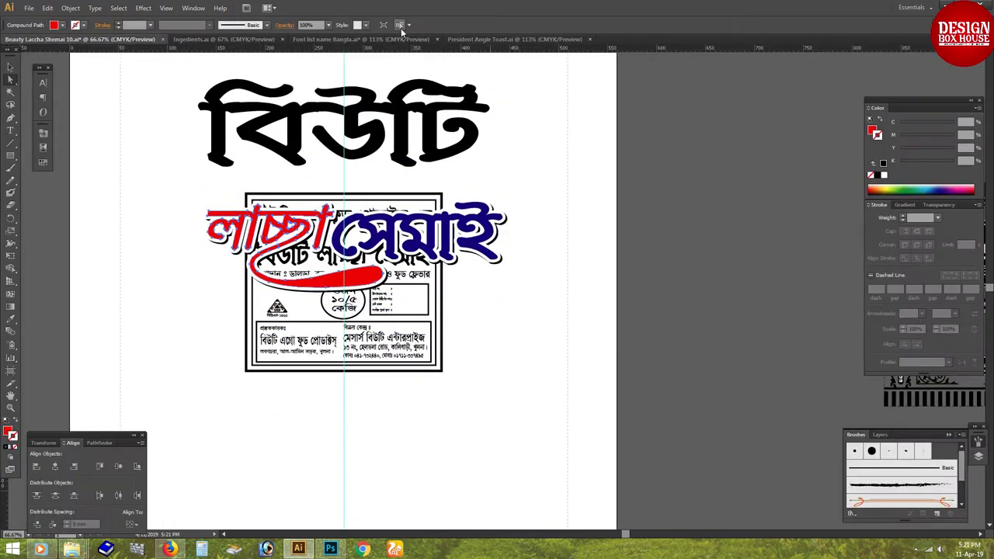
{"action": "left_click", "coordinate": [882, 163]}
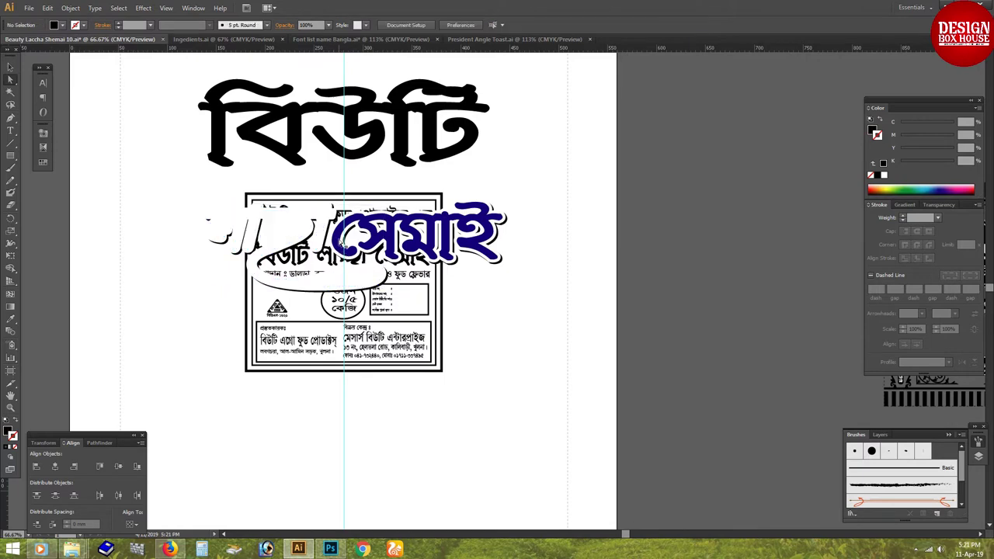
{"action": "key", "text": "shift+x"}
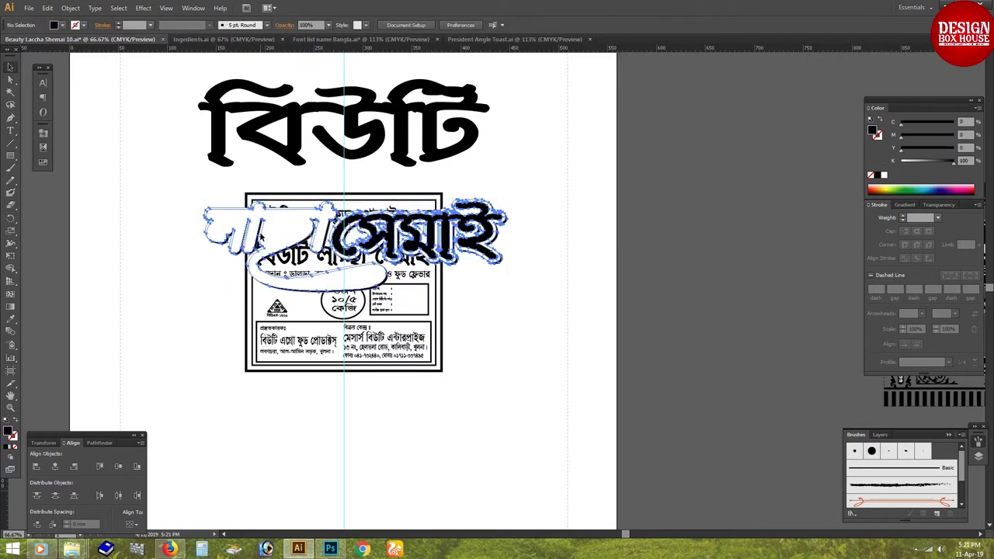
{"action": "key", "text": "v"}
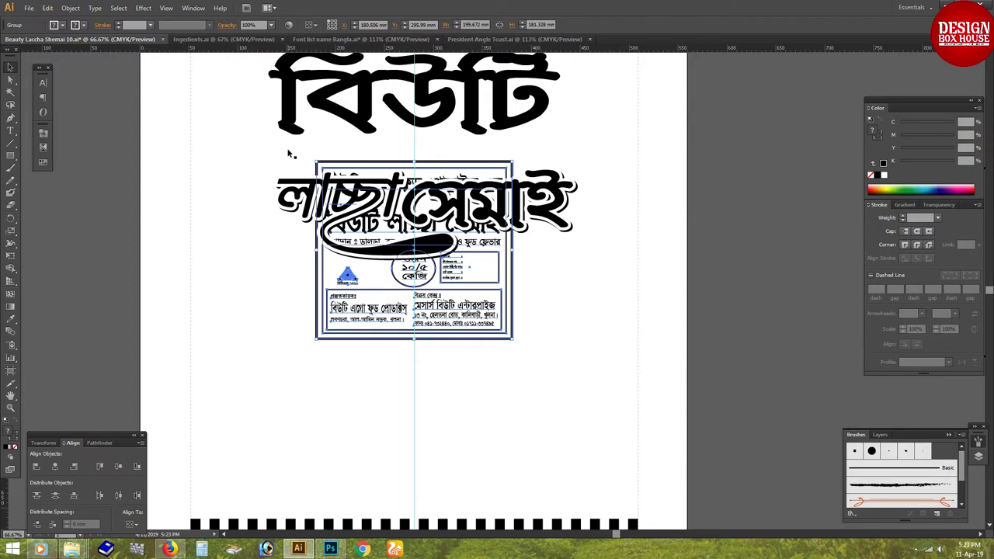
{"action": "scroll", "coordinate": [423, 342], "scroll_direction": "up", "scroll_amount": 3}
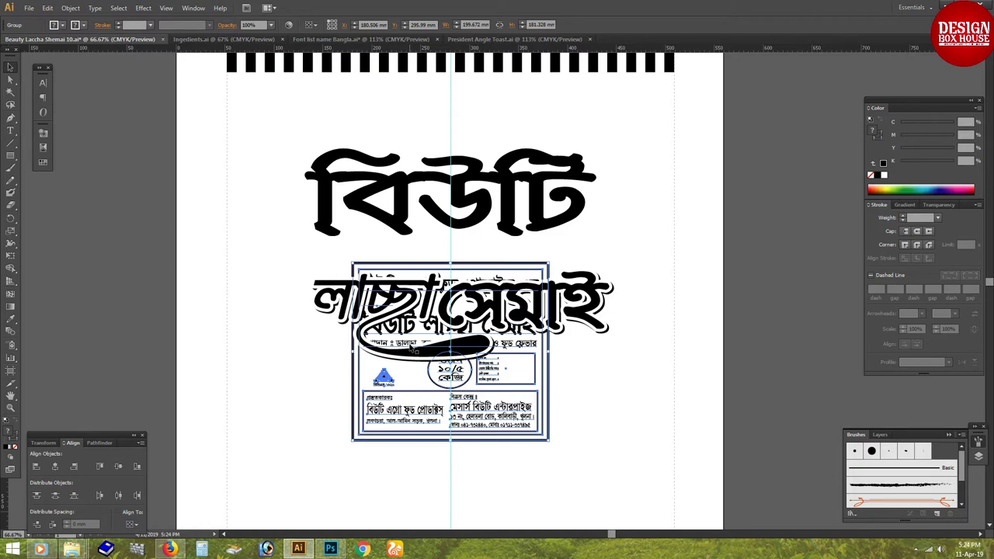
{"action": "scroll", "coordinate": [401, 328], "scroll_direction": "down", "scroll_amount": 5}
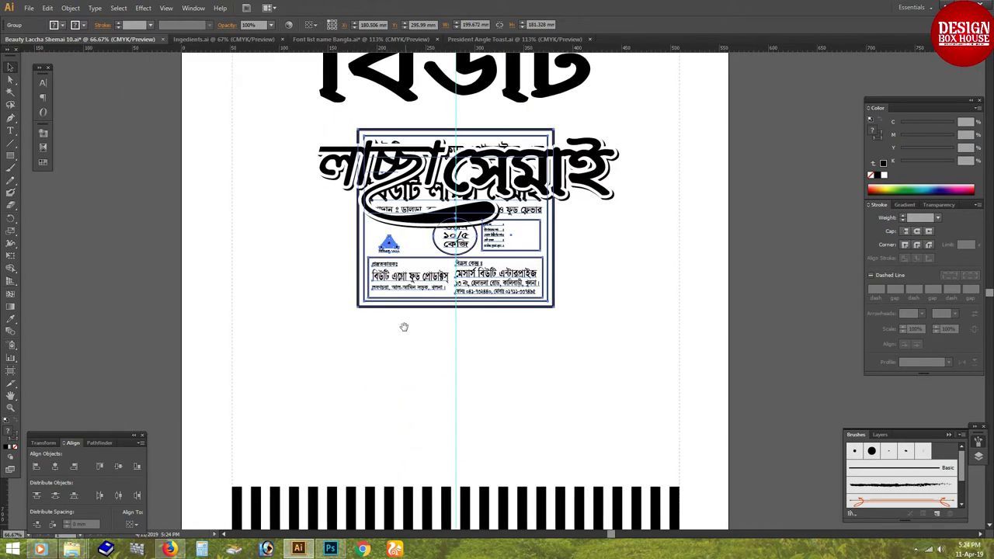
Move the label box down below the বিউটি title
{"action": "scroll", "coordinate": [371, 366], "scroll_direction": "up", "scroll_amount": 4}
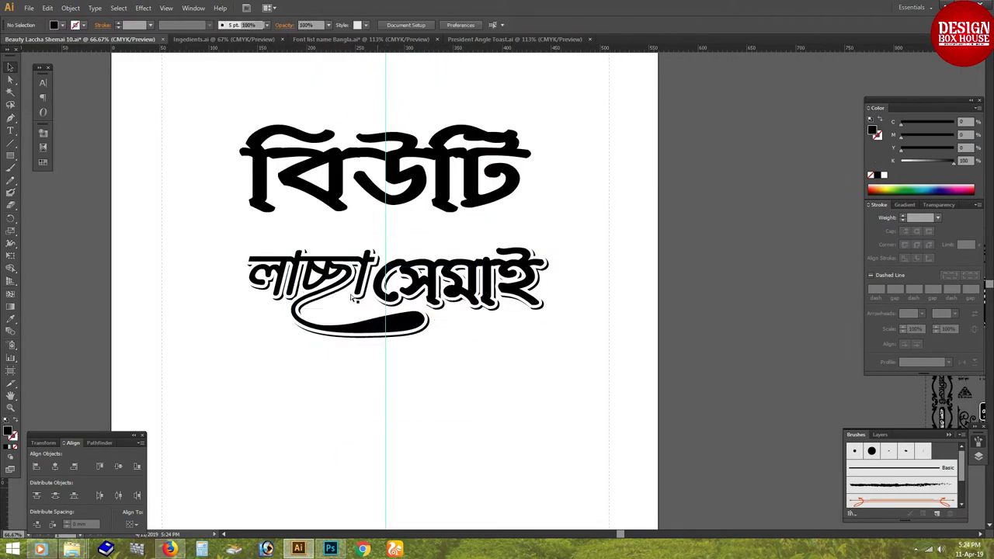
{"action": "left_click", "coordinate": [397, 279]}
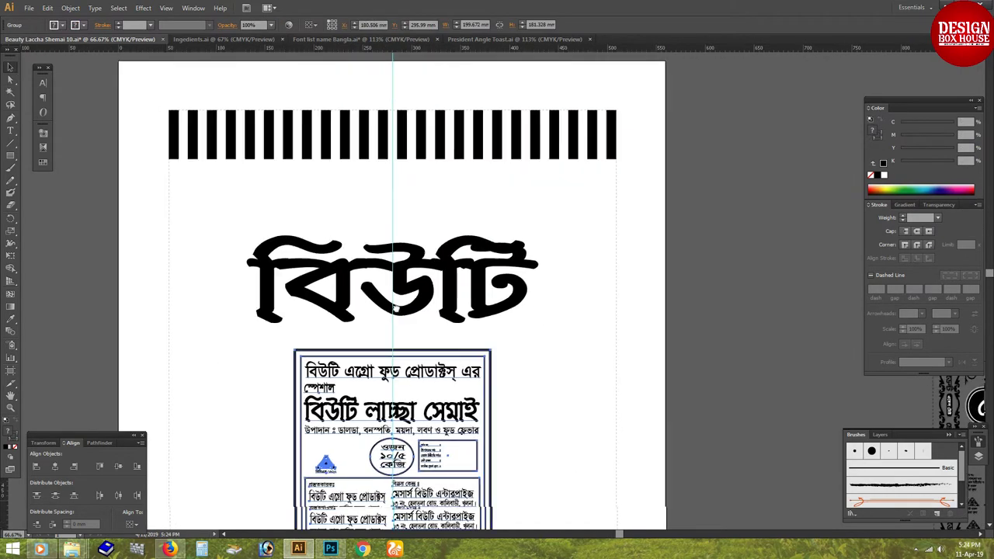
{"action": "left_click_drag", "start_coordinate": [404, 348], "coordinate": [405, 309]}
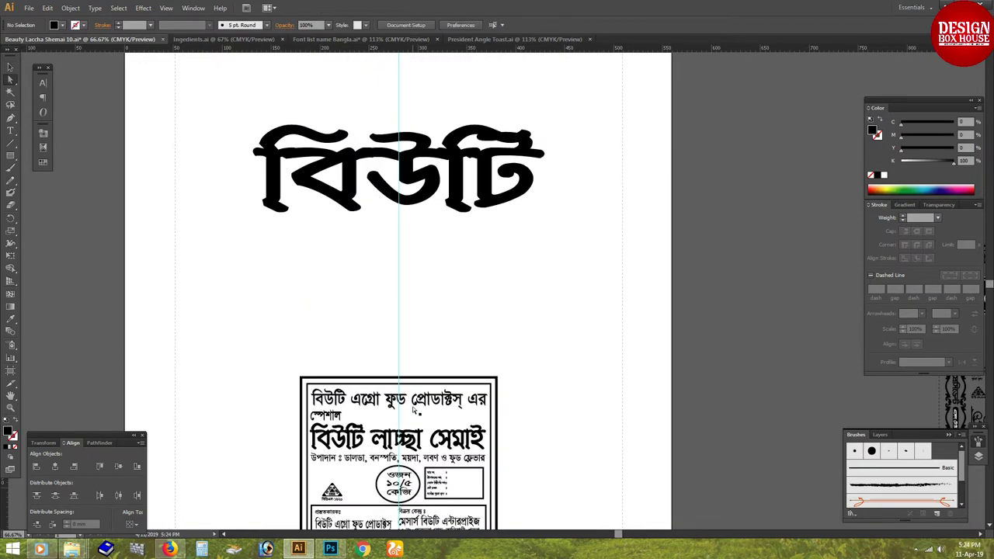
{"action": "scroll", "coordinate": [414, 266], "scroll_direction": "down", "scroll_amount": 2}
{"action": "scroll", "coordinate": [414, 266], "scroll_direction": "up", "scroll_amount": 3}
{"action": "scroll", "coordinate": [414, 266], "scroll_direction": "up", "scroll_amount": 3}
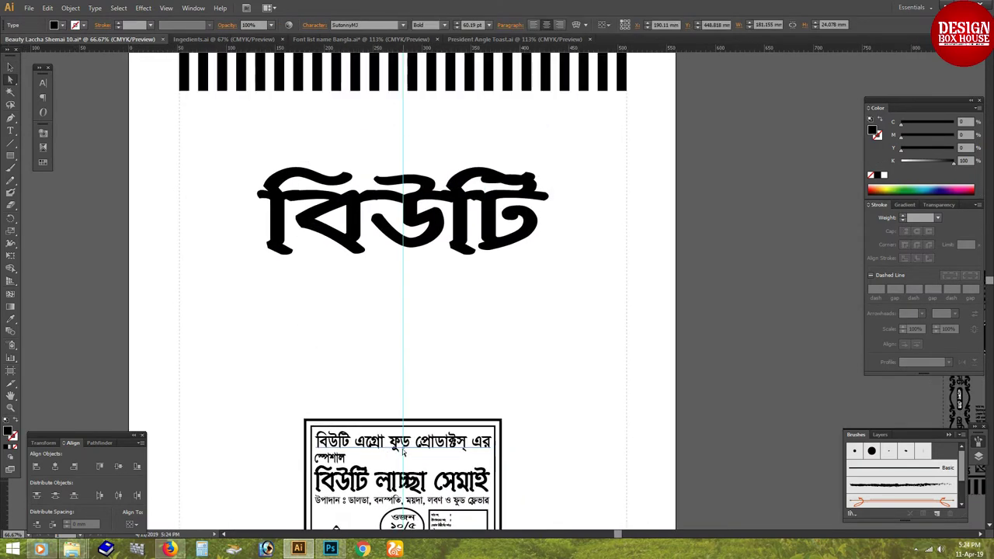
Raise the বিউটি এগ্রো ফুড প্রোডাক্টস্ এর line above the title, enlarge it, and move স্পেশাল up too
{"action": "left_click_drag", "start_coordinate": [396, 451], "coordinate": [397, 134]}
{"action": "left_click_drag", "start_coordinate": [316, 138], "coordinate": [258, 118]}
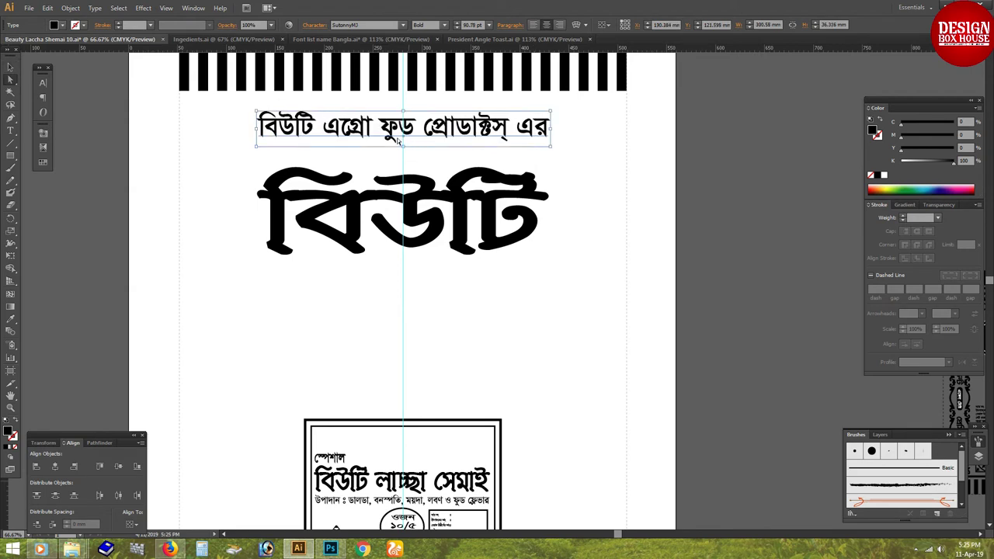
{"action": "scroll", "coordinate": [336, 392], "scroll_direction": "down", "scroll_amount": 1}
{"action": "left_click_drag", "start_coordinate": [332, 444], "coordinate": [305, 145]}
{"action": "double_click", "coordinate": [371, 232]}
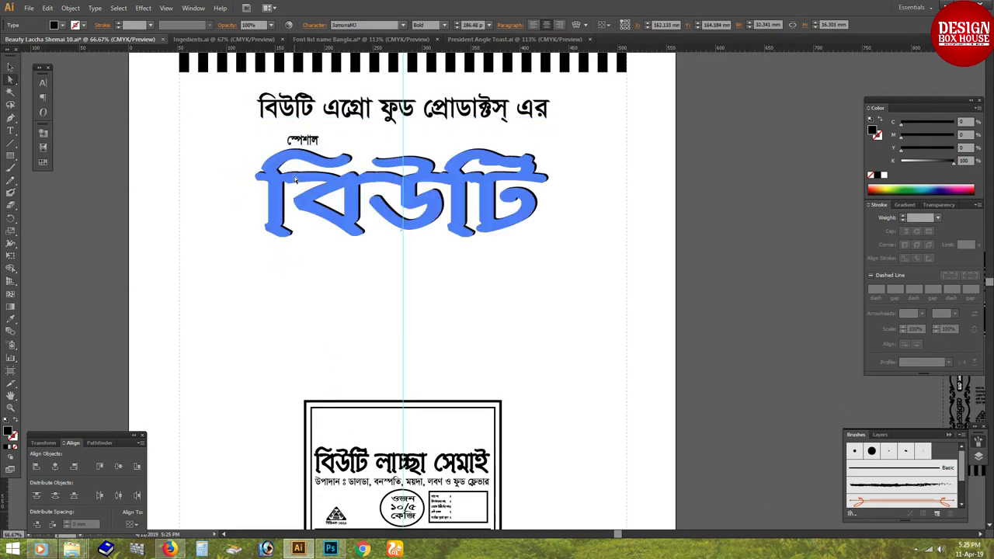
{"action": "left_click", "coordinate": [371, 231]}
{"action": "scroll", "coordinate": [361, 199], "scroll_direction": "up", "scroll_amount": 3}
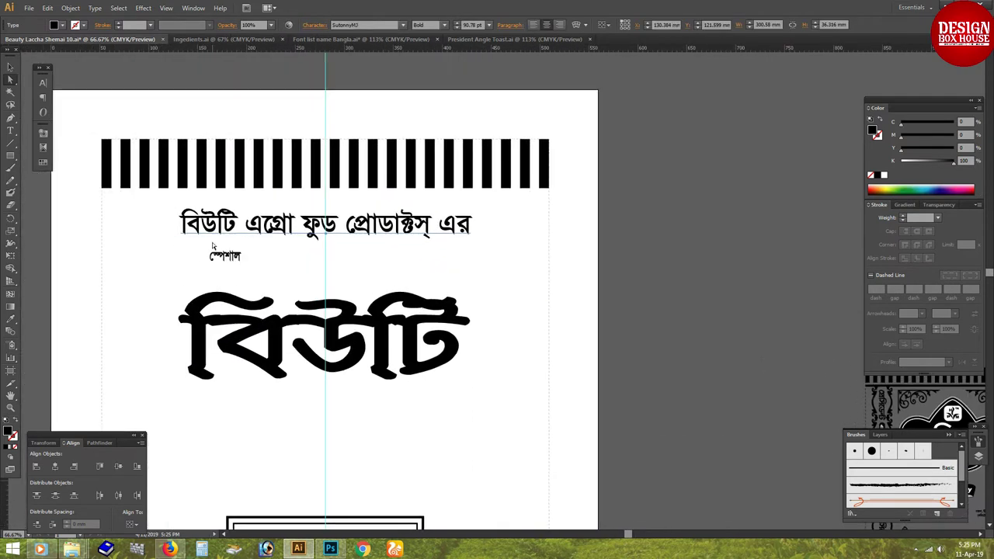
{"action": "key", "text": "Tab"}
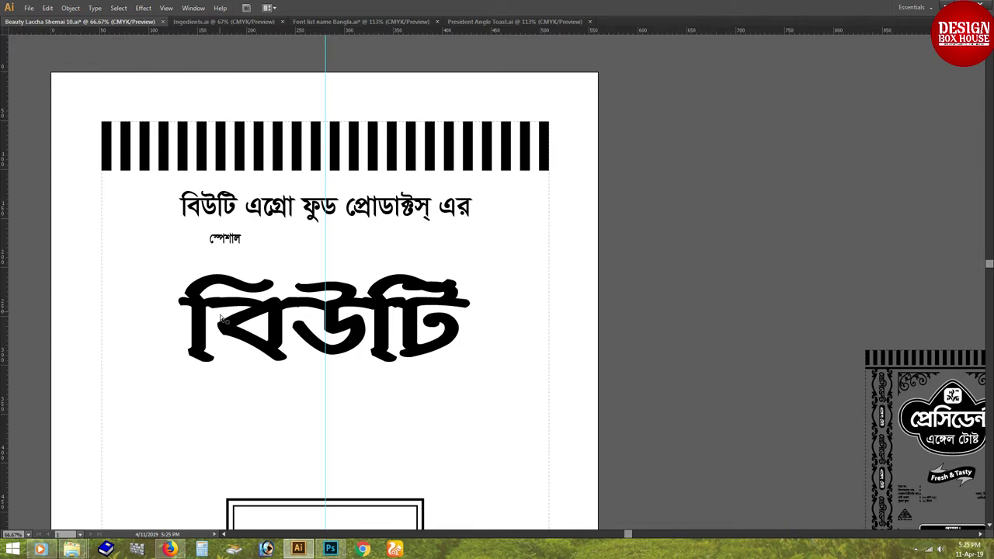
Put a black rounded rectangle behind the বিউটি এগ্রো ফুড প্রোডাক্টস্ এর heading, with white heading text
{"action": "left_click_drag", "start_coordinate": [266, 224], "coordinate": [327, 223]}
{"action": "left_click", "coordinate": [327, 223]}
{"action": "key", "text": "Tab"}
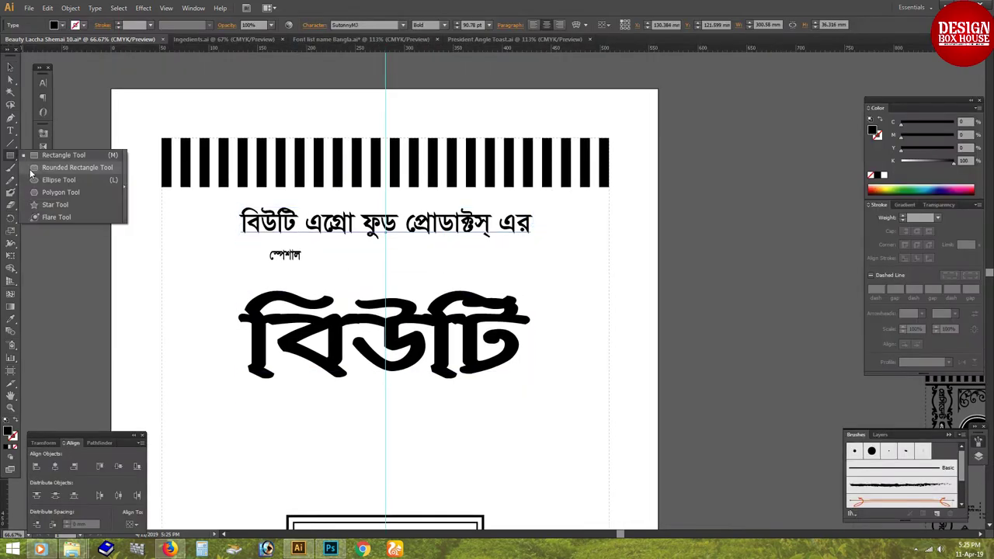
{"action": "left_click_drag", "start_coordinate": [10, 154], "coordinate": [46, 167]}
{"action": "mouse_move", "coordinate": [231, 203]}
{"action": "left_mouse_down"}
{"action": "mouse_move", "coordinate": [421, 248]}
{"action": "mouse_move", "coordinate": [539, 241]}
{"action": "left_mouse_up"}
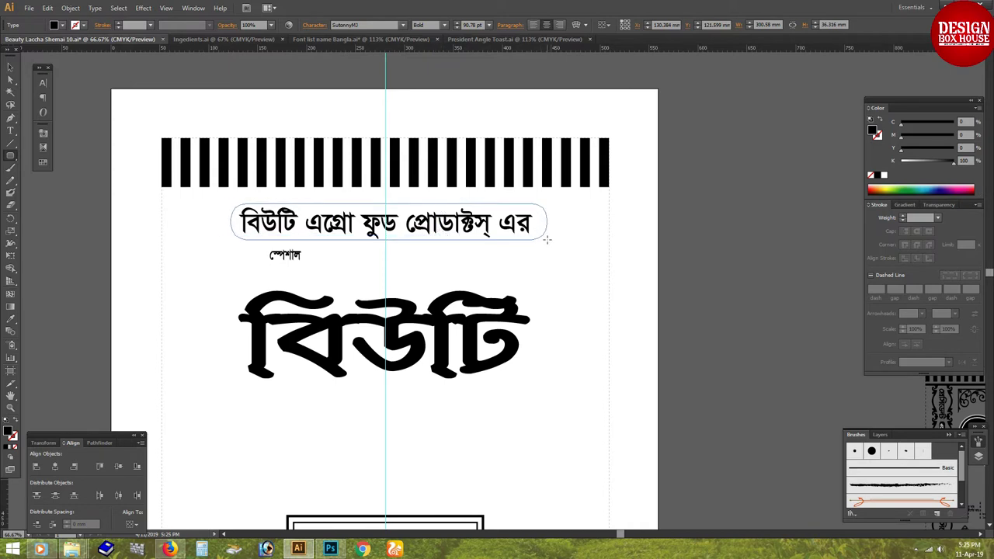
{"action": "left_click_drag", "start_coordinate": [539, 240], "coordinate": [543, 241]}
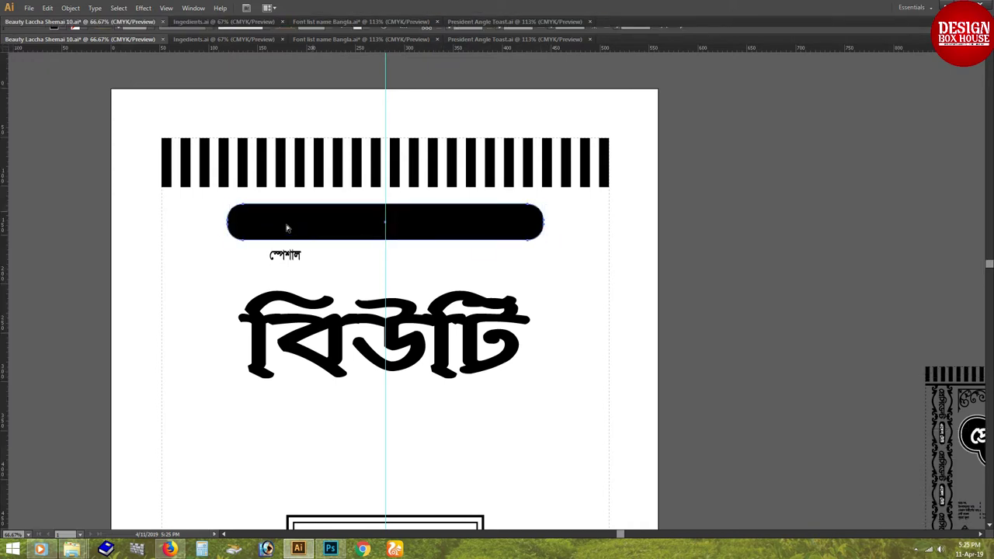
{"action": "scroll", "coordinate": [369, 202], "scroll_direction": "up", "scroll_amount": 5}
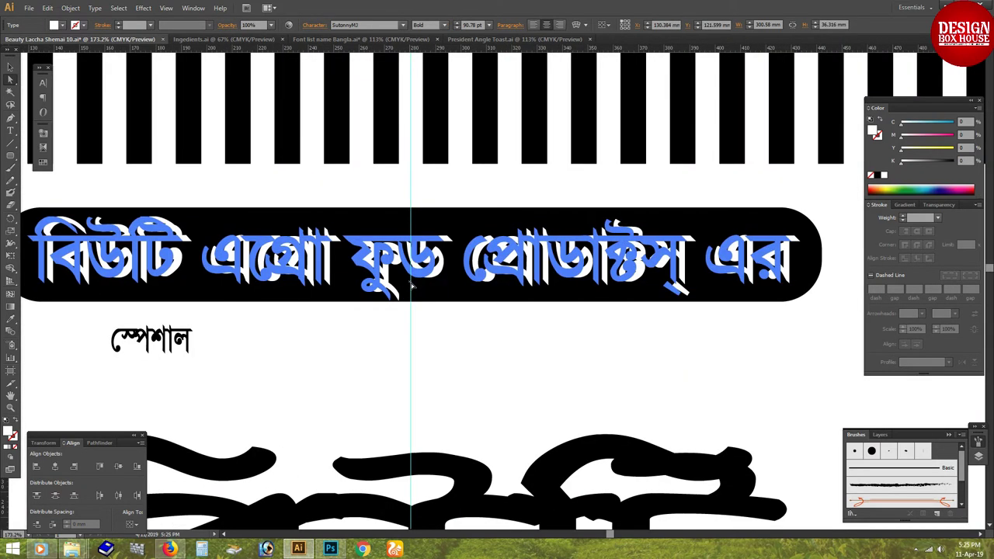
{"action": "key", "text": "ctrl+minus"}
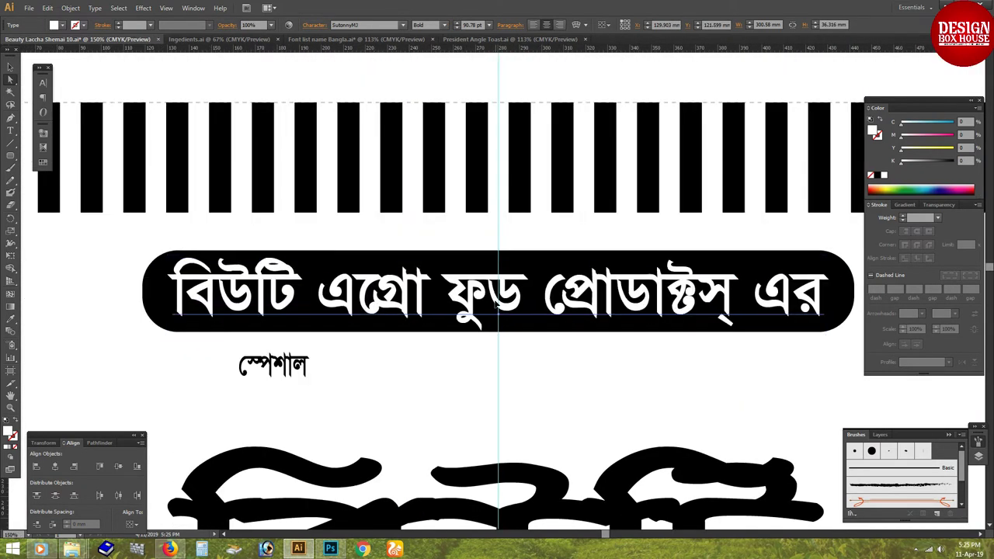
{"action": "left_click", "coordinate": [167, 299], "text": "shift"}
{"action": "key", "text": "ctrl+minus"}
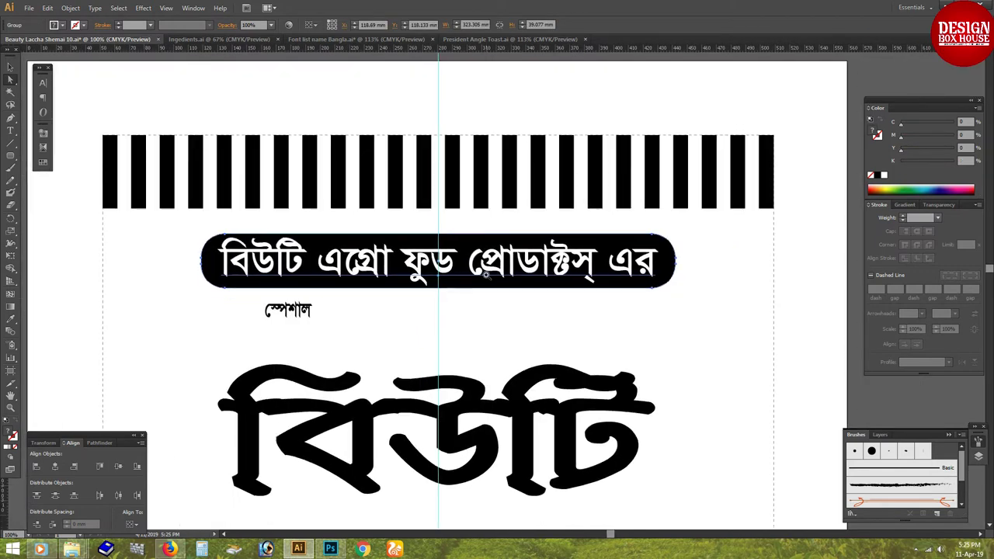
{"action": "key", "text": "ctrl+minus"}
Copy স্পেশাল, enlarge it and centre it above the big বিউটি headline
{"action": "left_click", "coordinate": [340, 266]}
{"action": "double_click", "coordinate": [339, 266]}
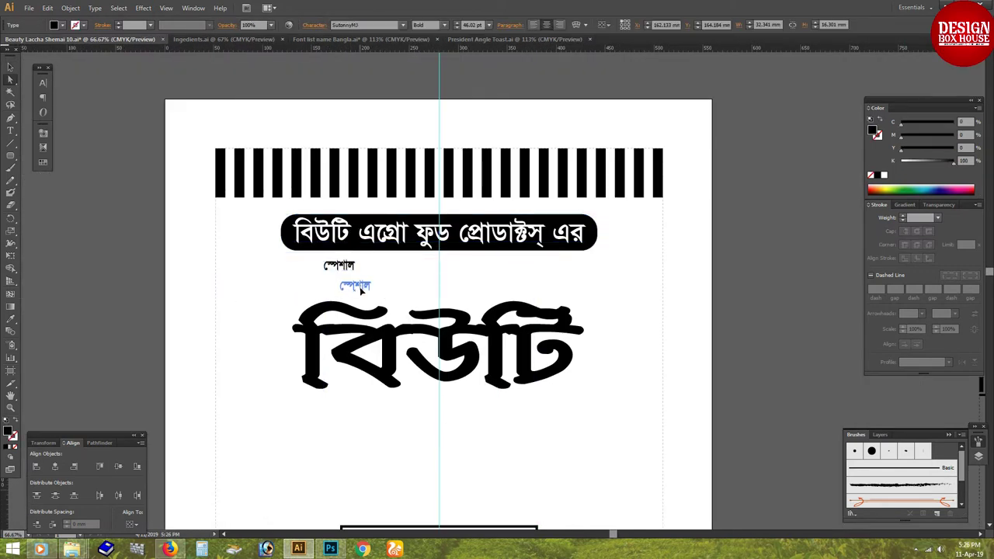
{"action": "mouse_move", "coordinate": [359, 289]}
{"action": "left_mouse_down"}
{"action": "mouse_move", "coordinate": [287, 135]}
{"action": "mouse_move", "coordinate": [283, 173]}
{"action": "left_mouse_up"}
{"action": "left_click", "coordinate": [327, 233]}
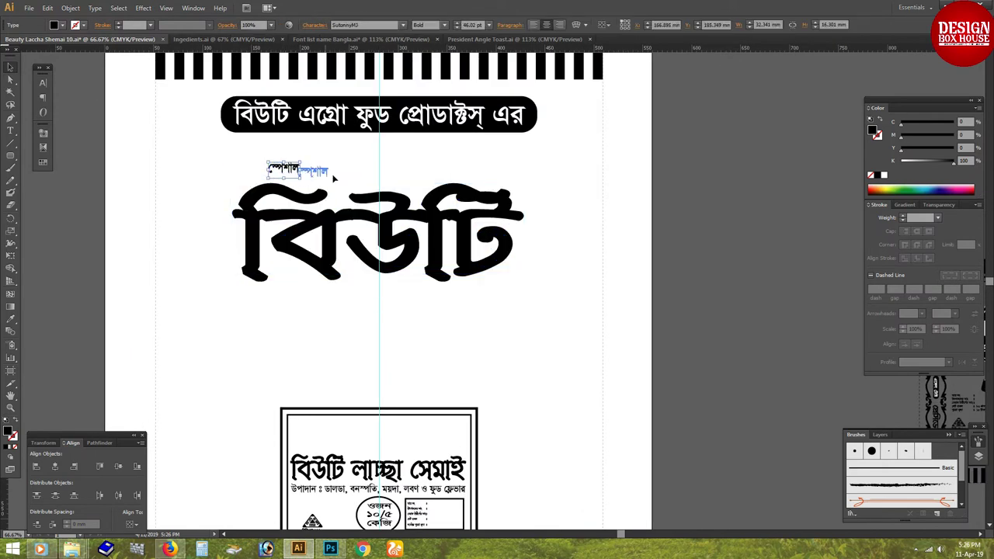
{"action": "mouse_move", "coordinate": [295, 174]}
{"action": "left_mouse_down"}
{"action": "mouse_move", "coordinate": [365, 171]}
{"action": "mouse_move", "coordinate": [326, 170]}
{"action": "left_mouse_up"}
{"action": "left_click", "coordinate": [505, 249]}
{"action": "left_click", "coordinate": [531, 265]}
Enlarge the batch, date, weight and price list block beside the label
{"action": "scroll", "coordinate": [393, 376], "scroll_direction": "down", "scroll_amount": 3}
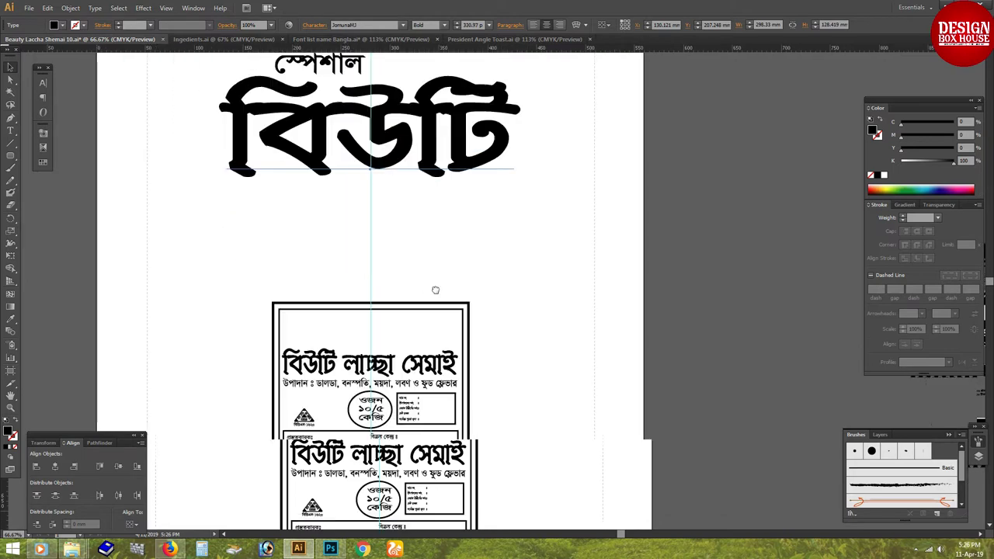
{"action": "scroll", "coordinate": [392, 376], "scroll_direction": "down", "scroll_amount": 2}
{"action": "scroll", "coordinate": [392, 376], "scroll_direction": "down", "scroll_amount": 1}
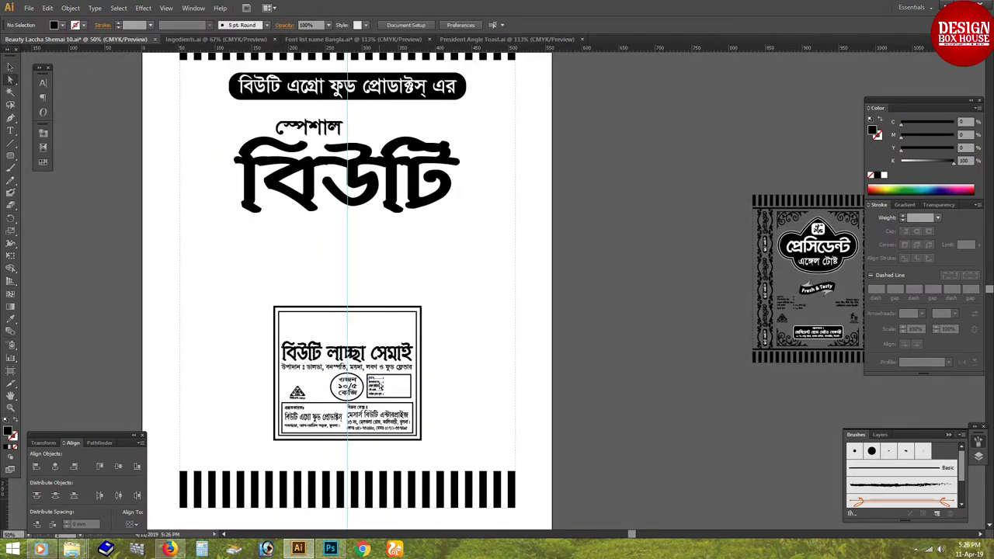
{"action": "key", "text": "t"}
{"action": "left_click_drag", "start_coordinate": [267, 315], "coordinate": [270, 296]}
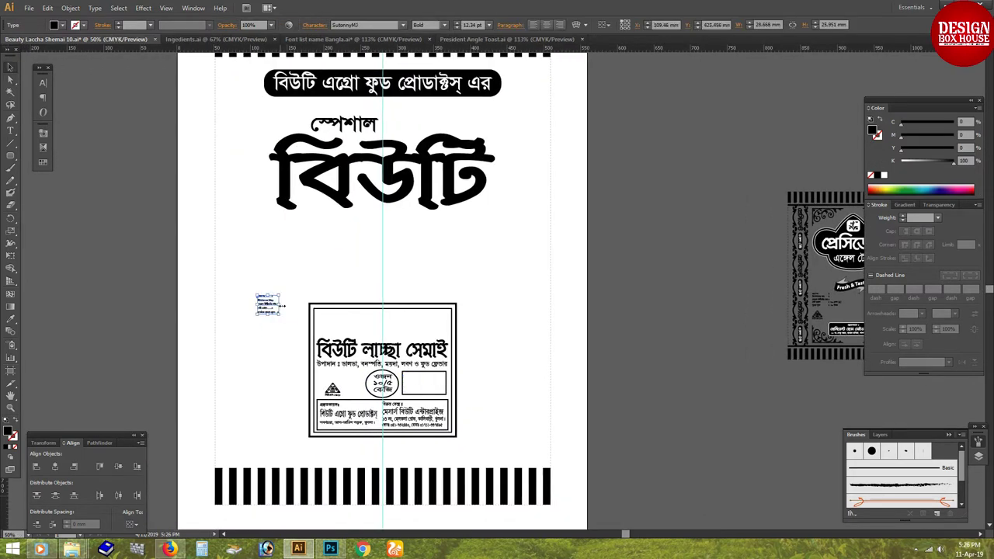
{"action": "key", "text": "Escape"}
{"action": "key", "text": "Tab"}
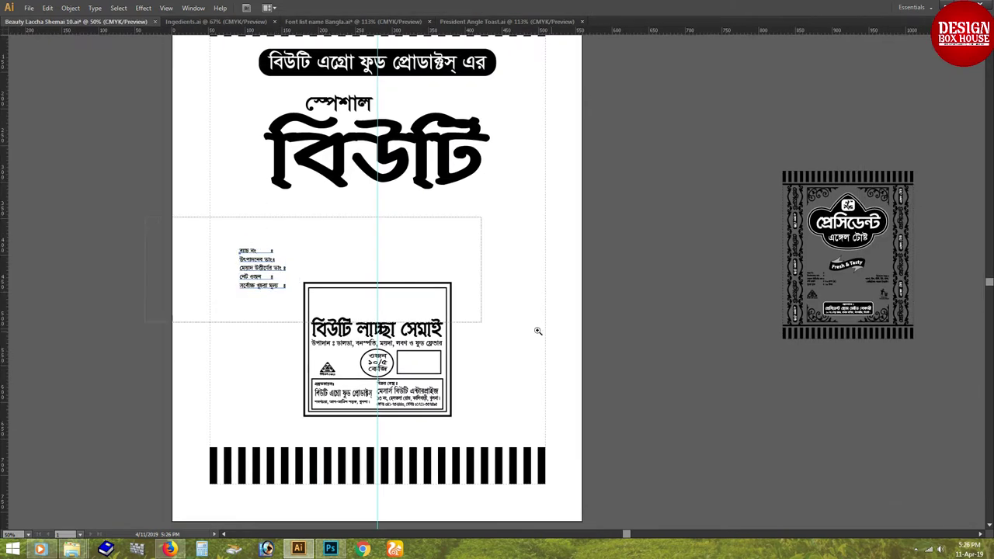
Set a left tab stop at 58.15 mm so the list's colons align in one column
{"action": "scroll", "coordinate": [537, 328], "scroll_direction": "up", "scroll_amount": 3}
{"action": "key", "text": "ctrl+shift+t"}
{"action": "left_click_drag", "start_coordinate": [353, 245], "coordinate": [359, 245]}
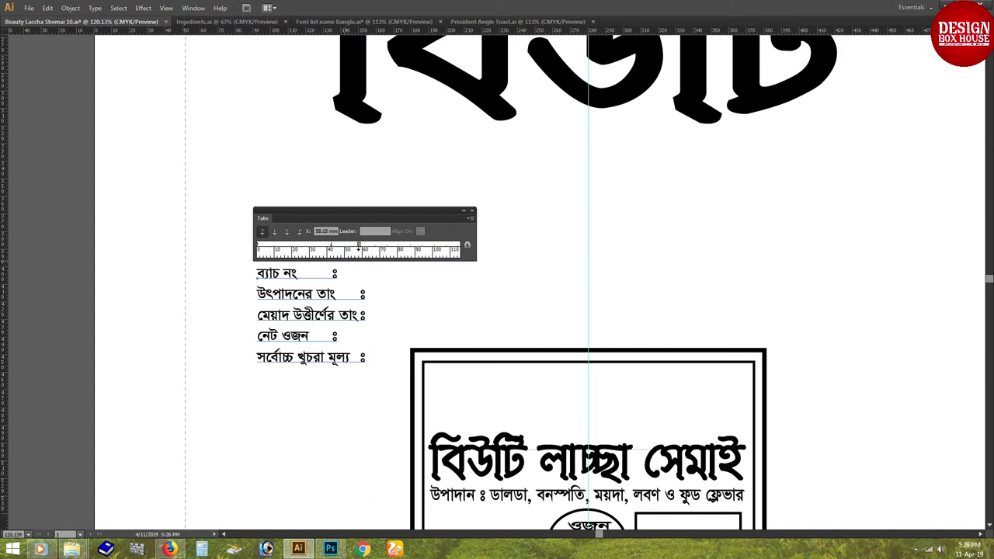
{"action": "key", "text": "Escape"}
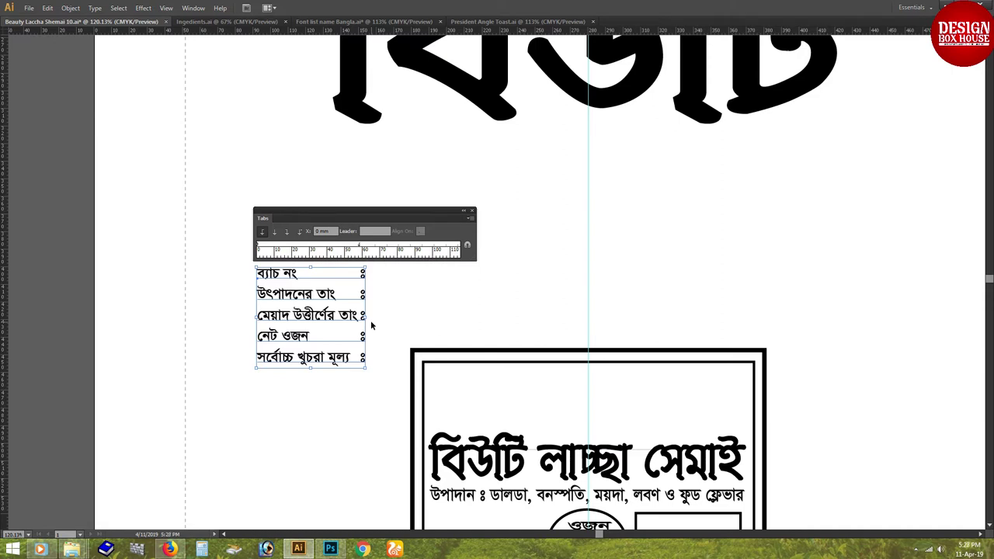
{"action": "left_click", "coordinate": [359, 246]}
Close the tab settings and move the certification logo out to the right of the label box
{"action": "left_click", "coordinate": [472, 211]}
{"action": "left_click", "coordinate": [455, 344]}
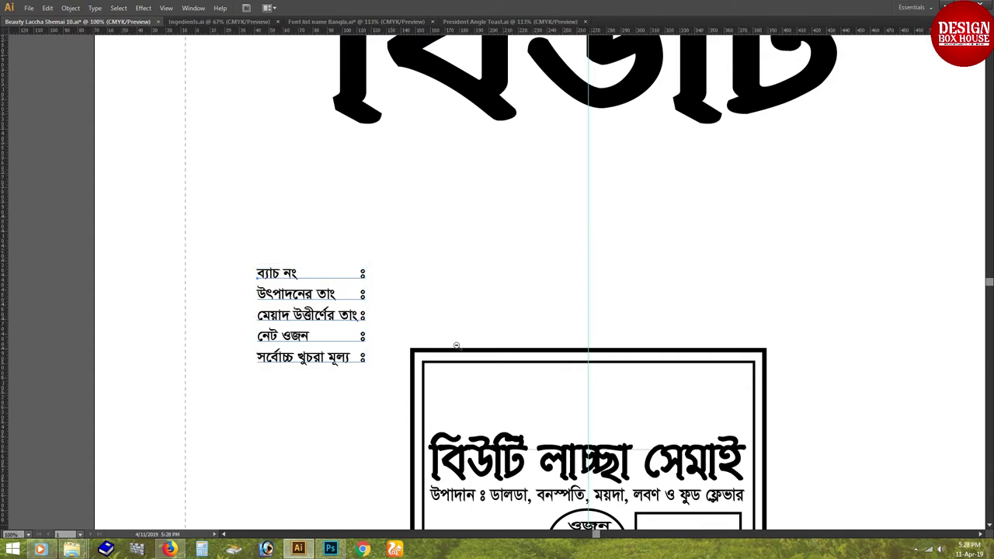
{"action": "key", "text": "ctrl+equal"}
{"action": "scroll", "coordinate": [539, 343], "scroll_direction": "down", "scroll_amount": 5}
{"action": "key", "text": "ctrl+minus"}
{"action": "scroll", "coordinate": [388, 311], "scroll_direction": "up", "scroll_amount": 3}
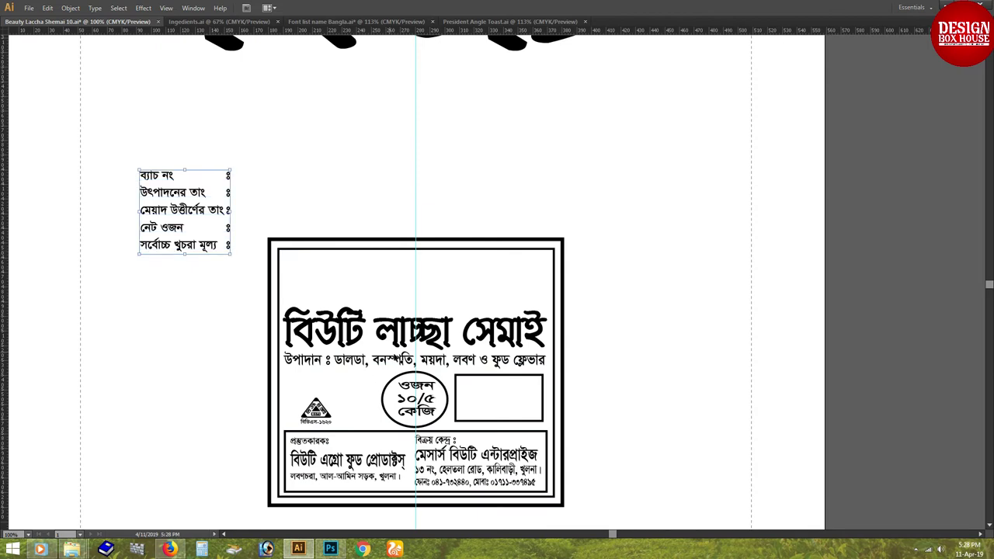
{"action": "scroll", "coordinate": [345, 335], "scroll_direction": "down", "scroll_amount": 3}
{"action": "key", "text": "ctrl+minus"}
{"action": "right_click", "coordinate": [344, 363]}
{"action": "key", "text": "Escape"}
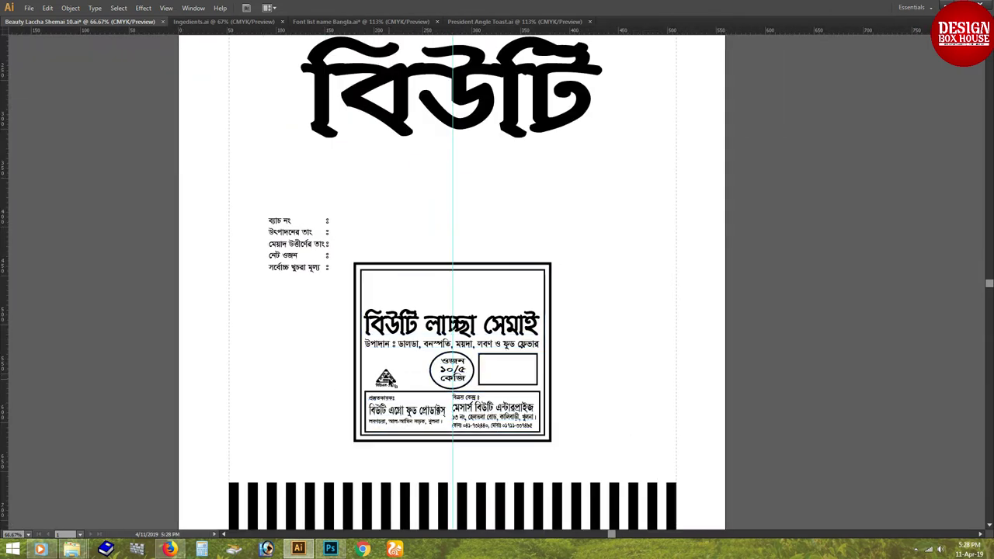
{"action": "left_click", "coordinate": [285, 386]}
{"action": "mouse_move", "coordinate": [285, 386]}
{"action": "left_mouse_down"}
{"action": "mouse_move", "coordinate": [497, 264]}
{"action": "mouse_move", "coordinate": [508, 269]}
{"action": "left_mouse_up"}
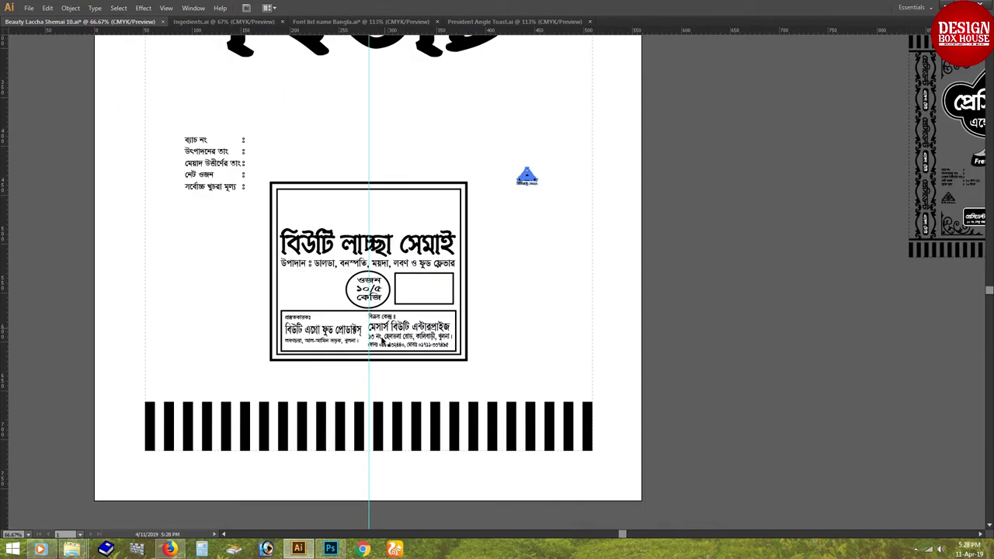
Left-align the manufacturer details block using the Align panel
{"action": "right_click", "coordinate": [401, 391]}
{"action": "left_click", "coordinate": [390, 391]}
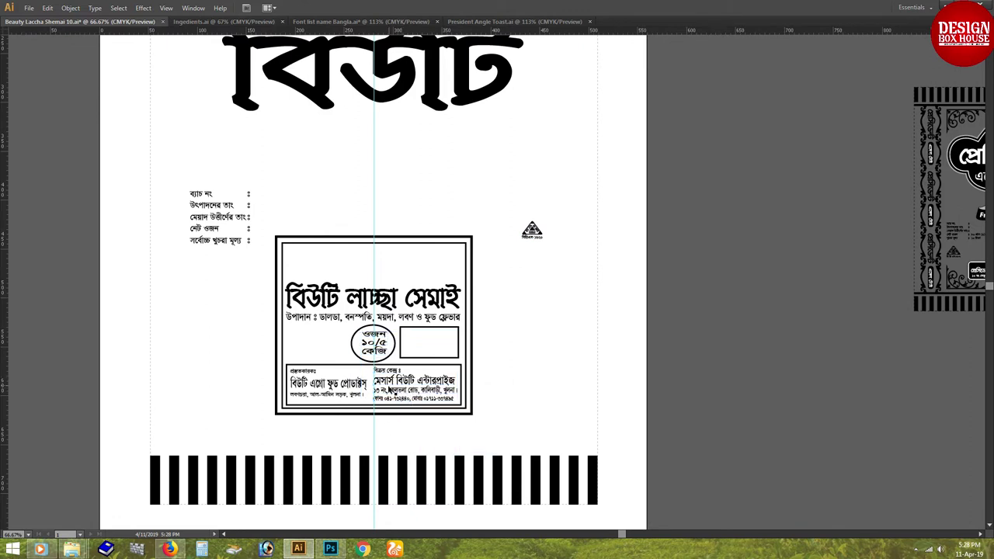
{"action": "left_click", "coordinate": [304, 378]}
{"action": "key", "text": "Tab"}
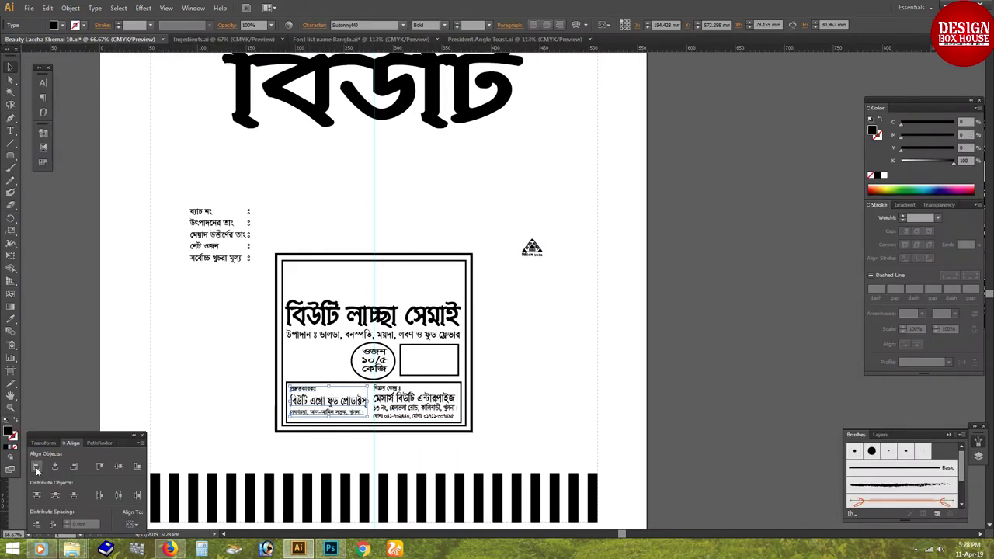
{"action": "left_click", "coordinate": [37, 467]}
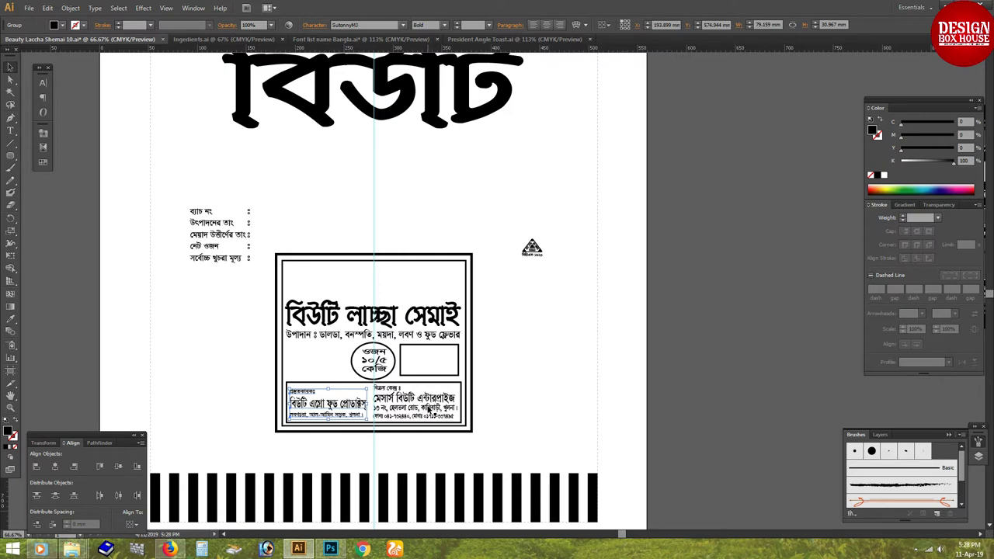
{"action": "left_click", "coordinate": [423, 410]}
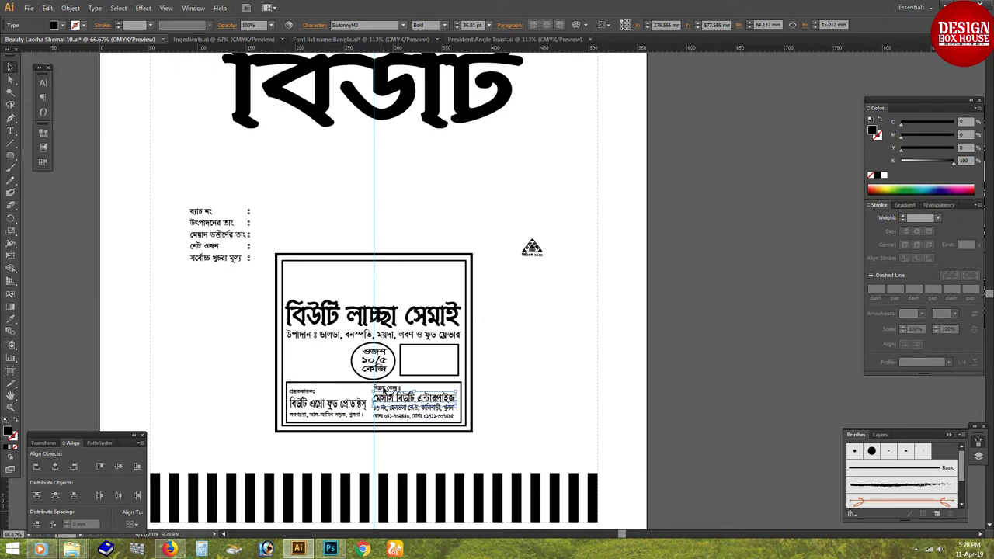
{"action": "left_click", "coordinate": [388, 414]}
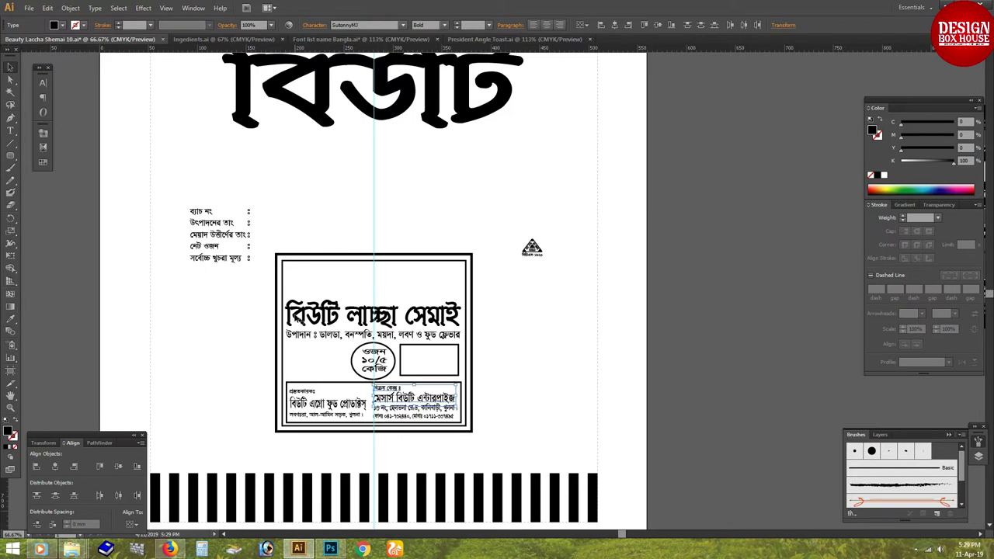
{"action": "scroll", "coordinate": [357, 342], "scroll_direction": "up", "scroll_amount": 2}
Move the ingredients text right of the logo, narrow it, and break the line after উপাদান ঃ
{"action": "left_click_drag", "start_coordinate": [316, 373], "coordinate": [492, 268]}
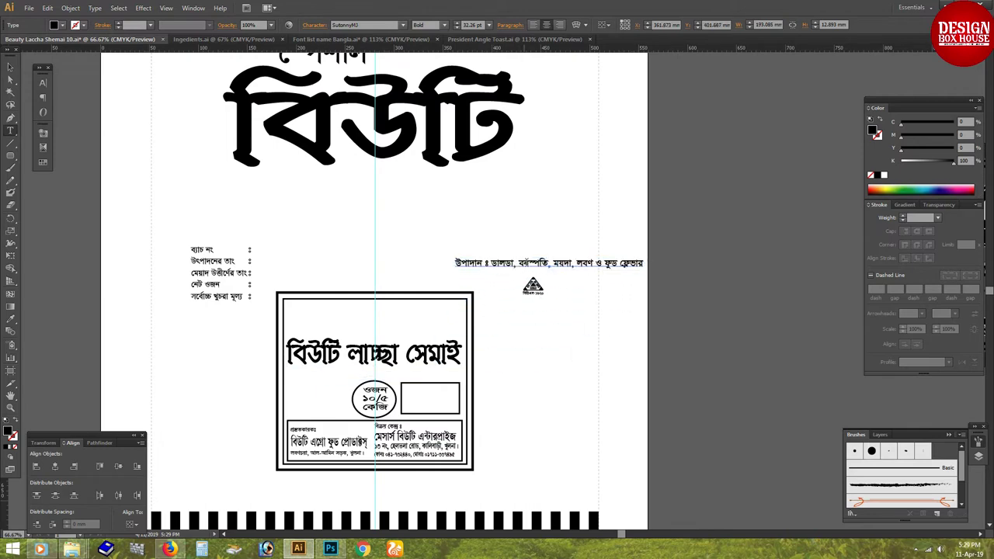
{"action": "left_click_drag", "start_coordinate": [638, 265], "coordinate": [558, 268]}
{"action": "left_click_drag", "start_coordinate": [495, 268], "coordinate": [534, 261]}
{"action": "double_click", "coordinate": [533, 263]}
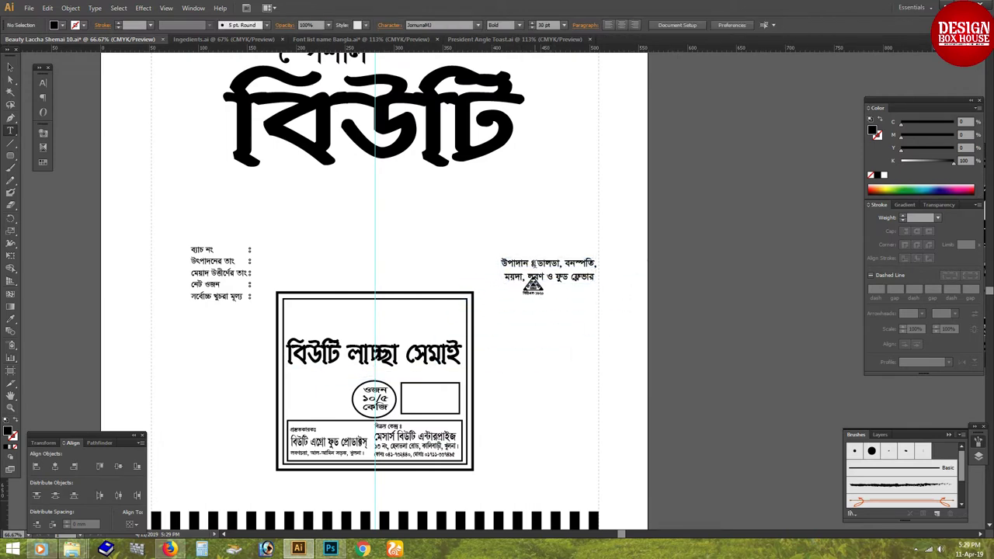
{"action": "key", "text": "Return"}
{"action": "key", "text": "Escape"}
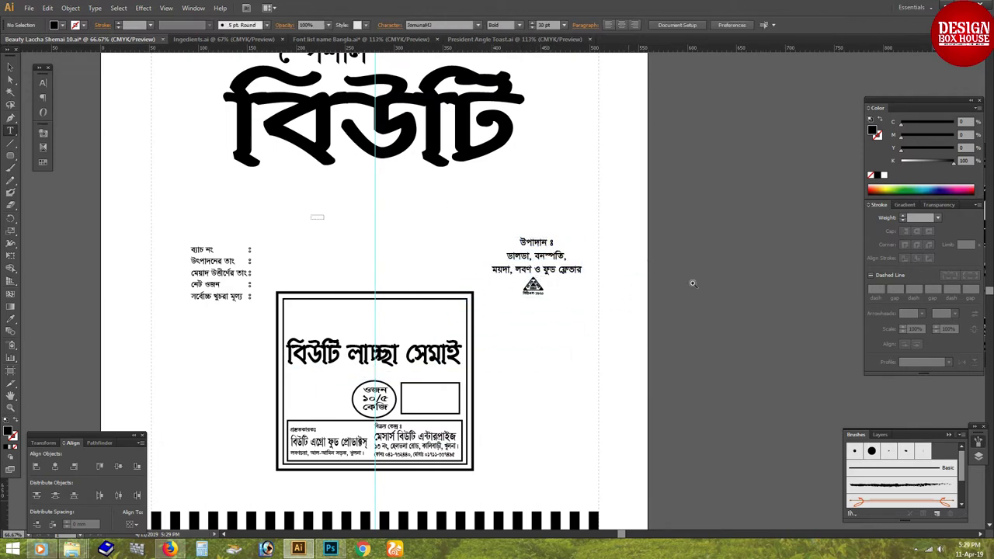
End the ingredients text with the full stop ।
{"action": "key", "text": "ctrl+plus"}
{"action": "key", "text": "ctrl+plus"}
{"action": "scroll", "coordinate": [513, 311], "scroll_direction": "left", "scroll_amount": 5}
{"action": "mouse_move", "coordinate": [895, 242]}
{"action": "left_mouse_down"}
{"action": "mouse_move", "coordinate": [557, 310]}
{"action": "mouse_move", "coordinate": [474, 391]}
{"action": "left_mouse_up"}
{"action": "left_click", "coordinate": [553, 356]}
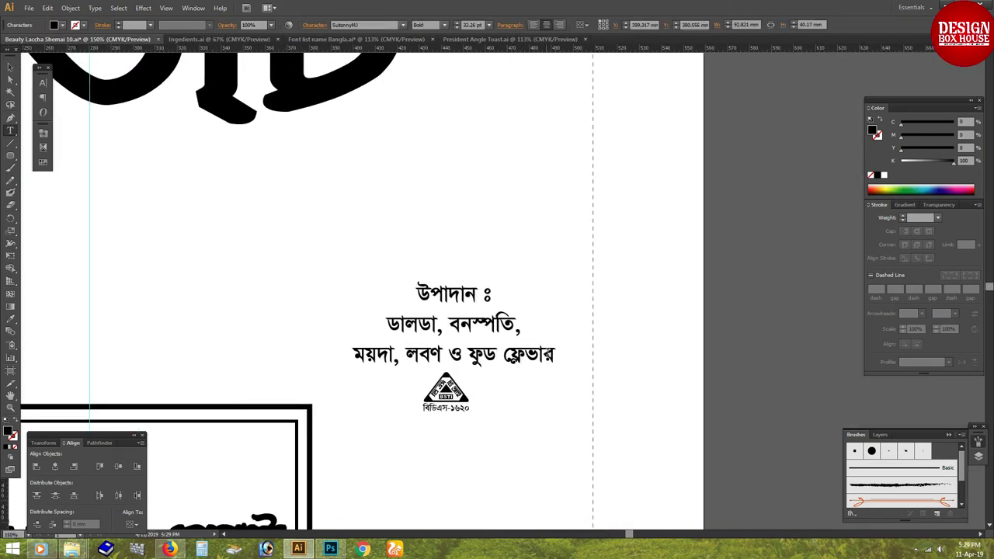
{"action": "type", "text": "ª"}
{"action": "key", "text": "shift+Left"}
{"action": "type", "text": "|"}
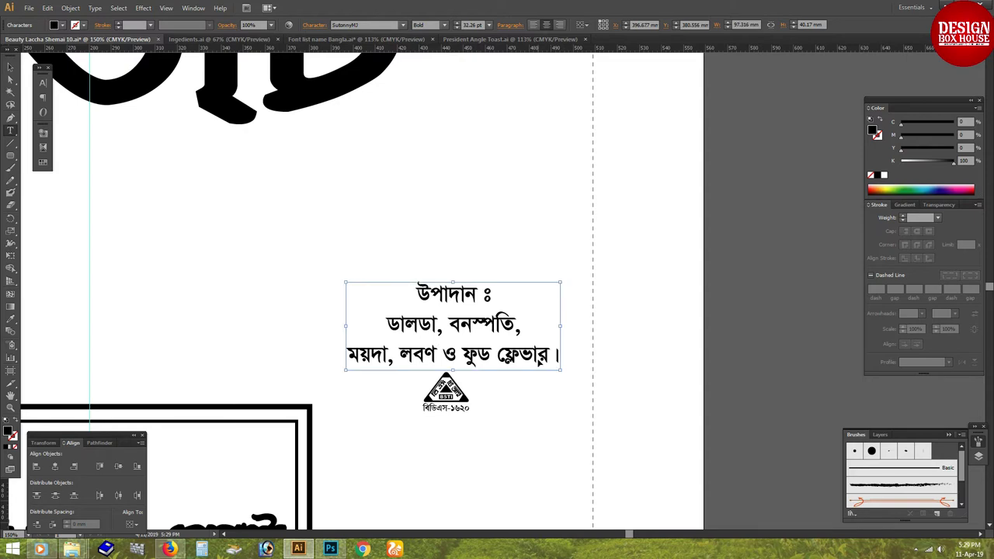
{"action": "key", "text": "Escape"}
{"action": "key", "text": "ctrl+minus"}
{"action": "mouse_move", "coordinate": [495, 284]}
{"action": "left_mouse_down"}
{"action": "mouse_move", "coordinate": [468, 325]}
{"action": "mouse_move", "coordinate": [556, 274]}
{"action": "mouse_move", "coordinate": [584, 324]}
{"action": "left_mouse_up"}
Delete the label's title text, move the weight circle to the top, and remove the empty rectangle
{"action": "left_click_drag", "start_coordinate": [556, 293], "coordinate": [543, 149]}
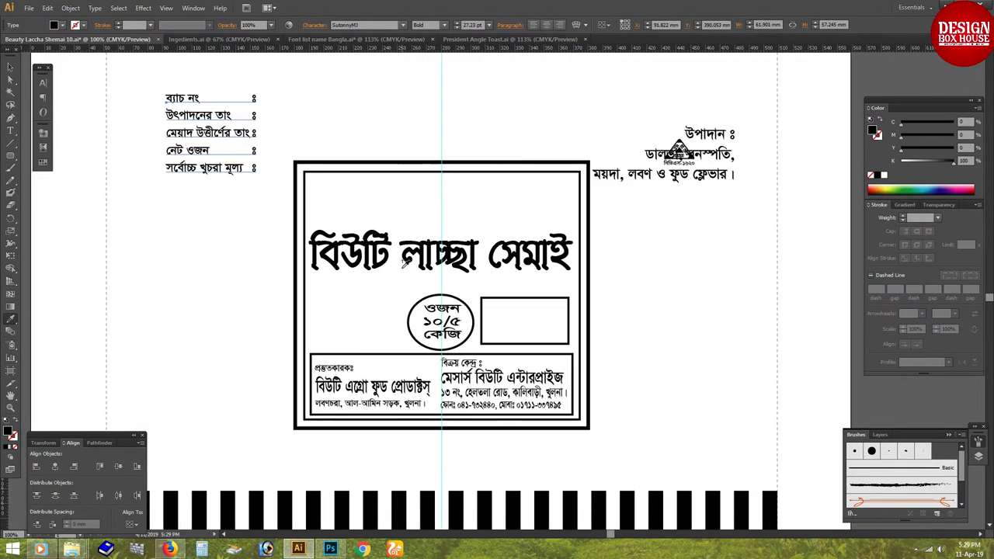
{"action": "left_click", "coordinate": [357, 356]}
{"action": "left_click", "coordinate": [365, 252]}
{"action": "key", "text": "Delete"}
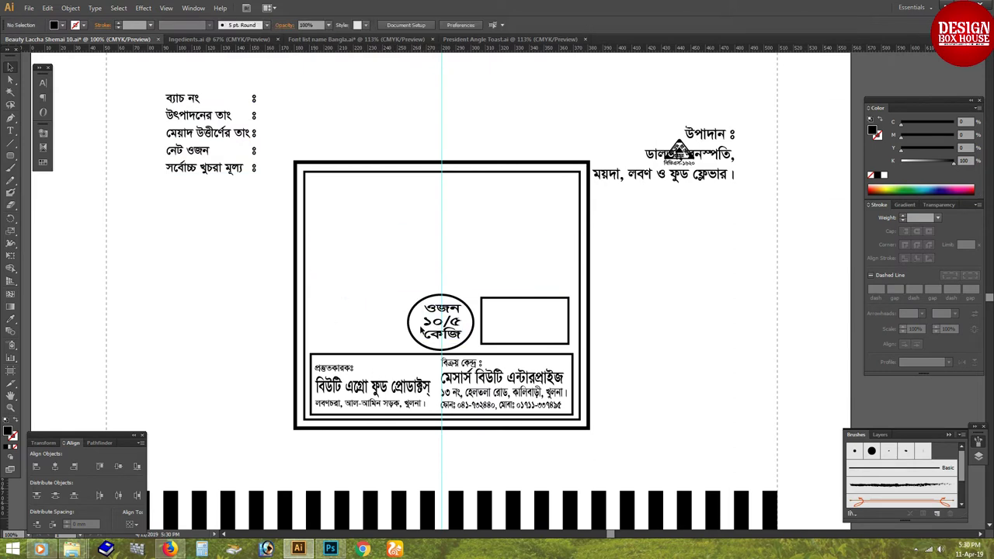
{"action": "left_click_drag", "start_coordinate": [365, 252], "coordinate": [337, 287]}
{"action": "left_click", "coordinate": [420, 351]}
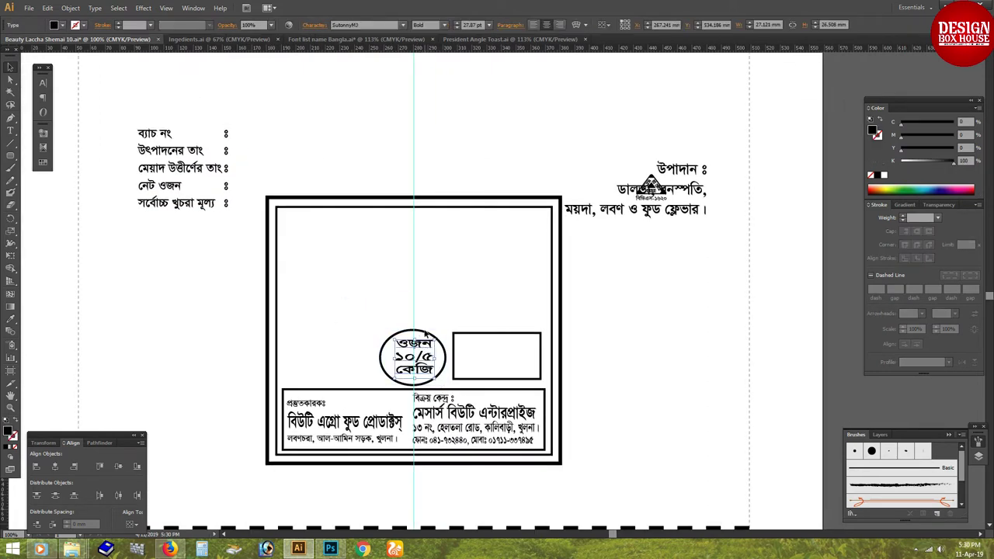
{"action": "left_click_drag", "start_coordinate": [419, 351], "coordinate": [422, 109]}
{"action": "left_click", "coordinate": [469, 335]}
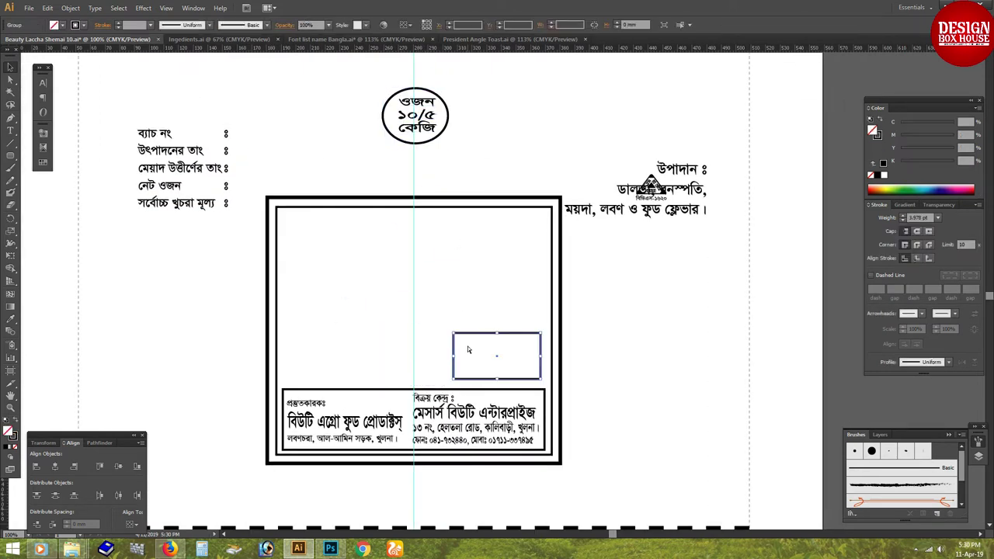
{"action": "key", "text": "Delete"}
Move the Fresh & Tasty banner from the President design onto the Beauty label
{"action": "scroll", "coordinate": [230, 349], "scroll_direction": "down", "scroll_amount": 3}
{"action": "key", "text": "ctrl+minus"}
{"action": "key", "text": "ctrl+minus"}
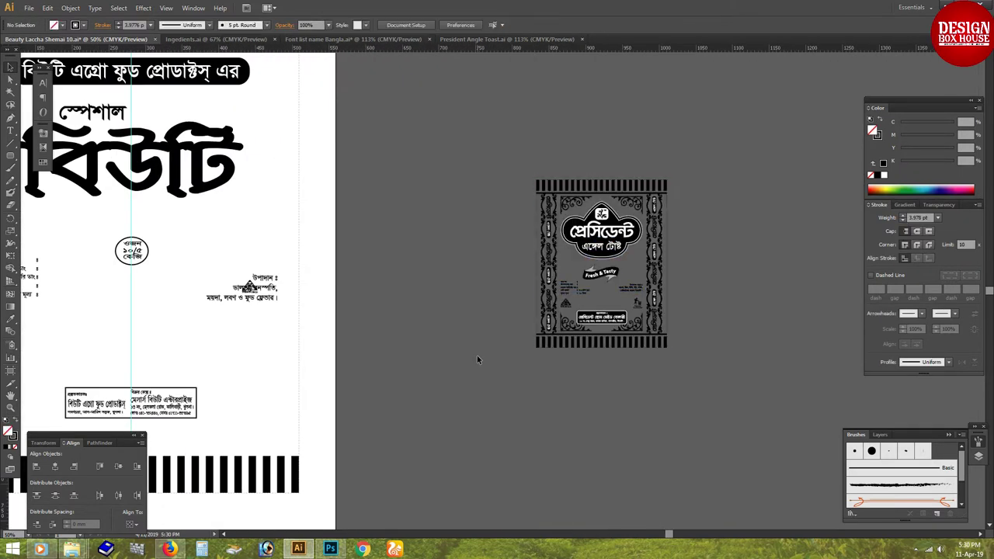
{"action": "left_click", "coordinate": [606, 278]}
{"action": "right_click", "coordinate": [606, 278]}
{"action": "left_click", "coordinate": [605, 282]}
{"action": "scroll", "coordinate": [605, 281], "scroll_direction": "left", "scroll_amount": 3}
{"action": "key", "text": "ctrl+x"}
{"action": "key", "text": "ctrl+v"}
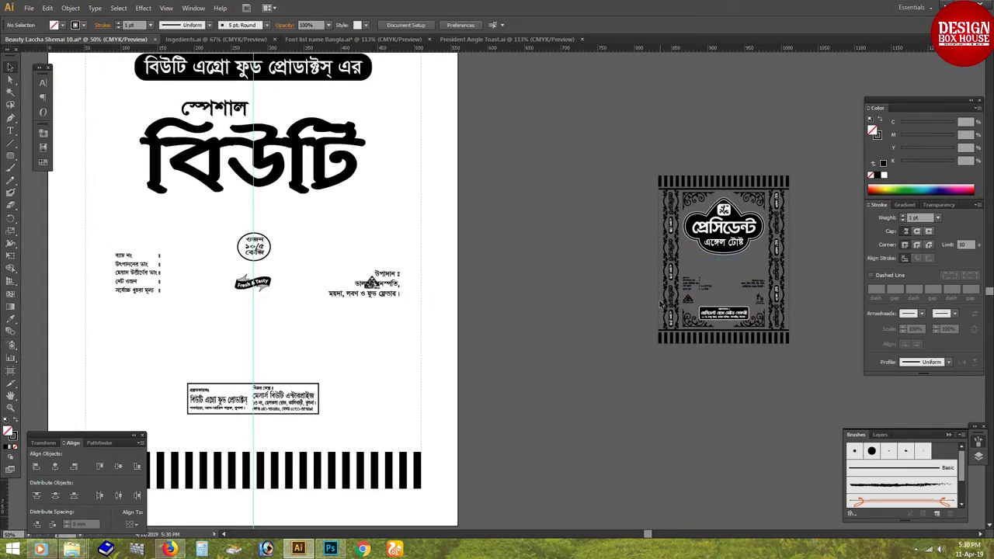
Deselect everything, hide the panels, and switch to the President Angle Toast document
{"action": "left_click", "coordinate": [762, 301]}
{"action": "key", "text": "ctrl+shift+a"}
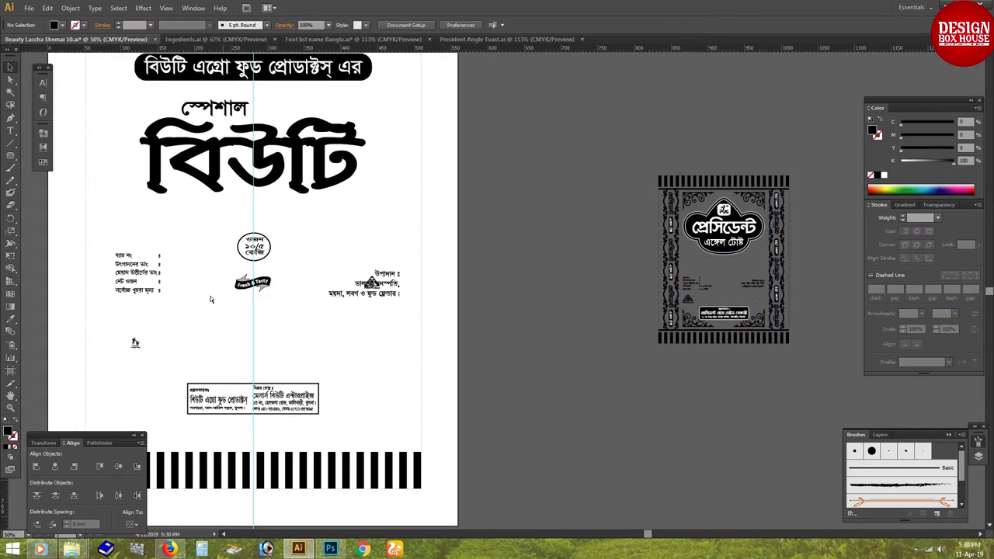
{"action": "key", "text": "Tab"}
{"action": "key", "text": "ctrl+shift+Tab"}
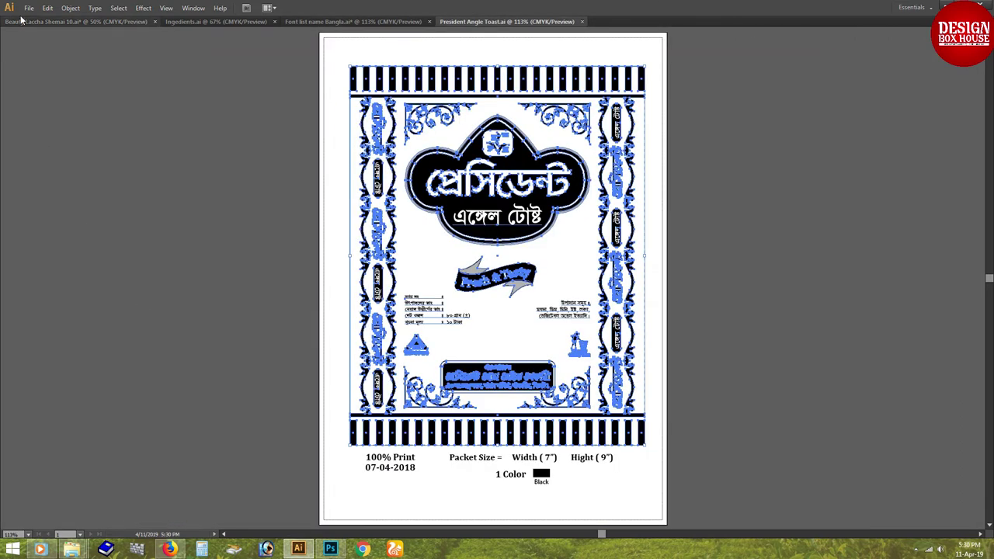
Open the Pabna lachcha shemai bag design from recent files and inspect its shemai image
{"action": "left_click", "coordinate": [28, 8]}
{"action": "left_click", "coordinate": [211, 54]}
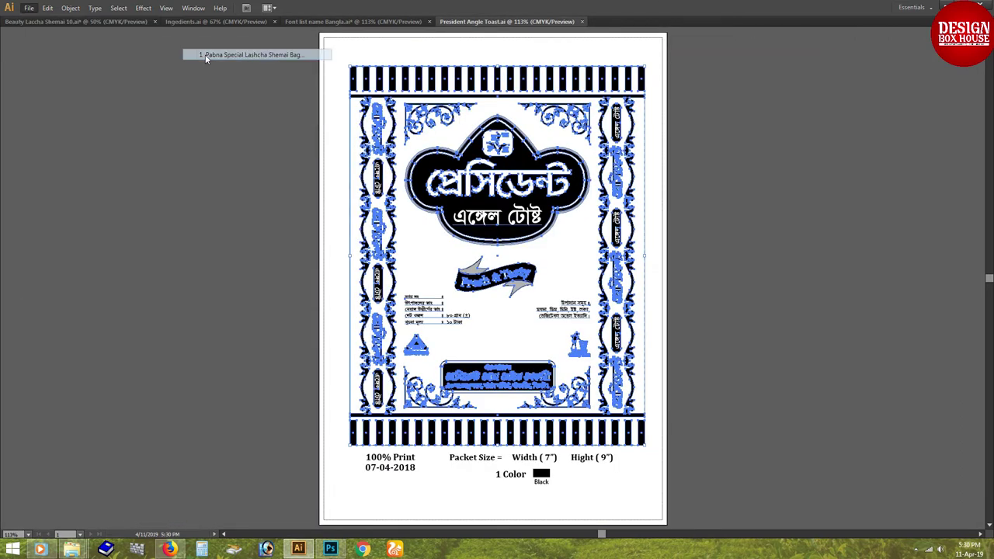
{"action": "left_click", "coordinate": [484, 290]}
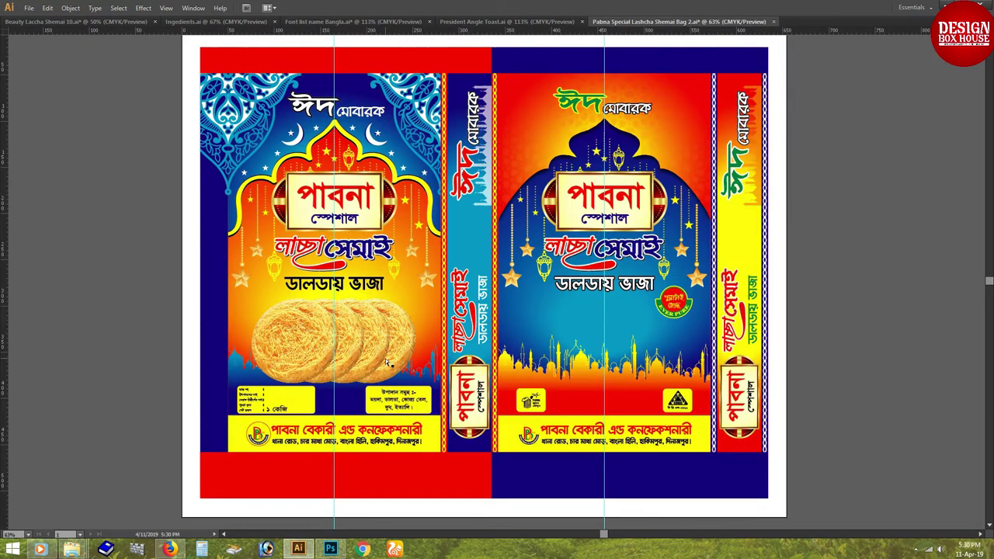
{"action": "left_click", "coordinate": [386, 363]}
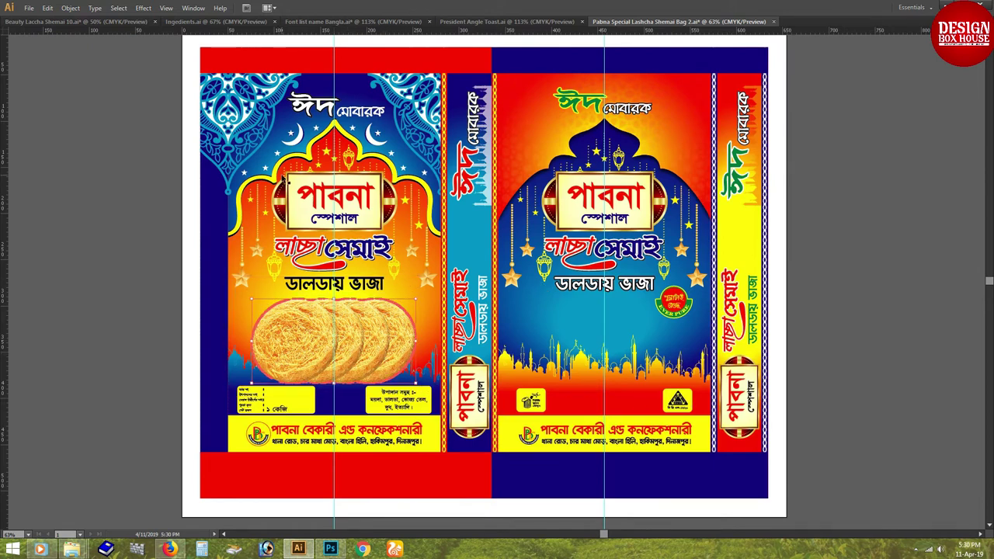
Close the Pabna bag file without saving and return to the Beauty label
{"action": "key", "text": "ctrl+shift+a"}
{"action": "key", "text": "ctrl+w"}
{"action": "key", "text": "n"}
{"action": "left_click", "coordinate": [77, 21]}
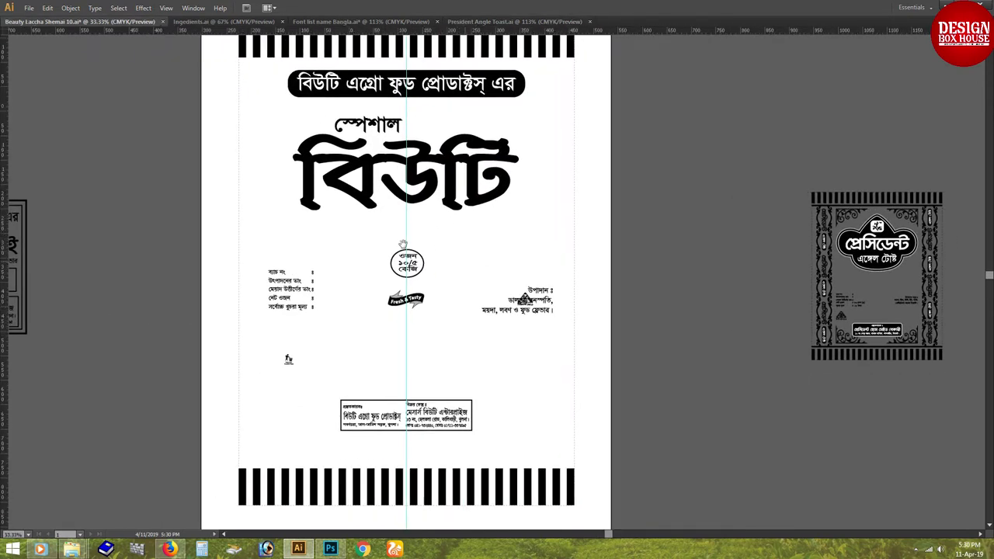
Scale up the bottom address box and reposition the batch-info lines above it
{"action": "key", "text": "ctrl+minus"}
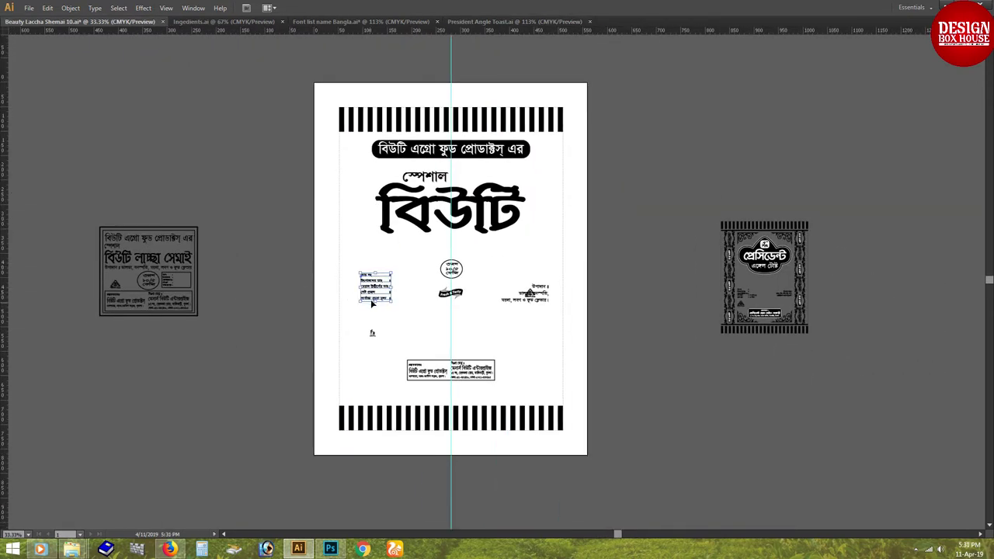
{"action": "left_click_drag", "start_coordinate": [374, 287], "coordinate": [365, 356]}
{"action": "scroll", "coordinate": [556, 398], "scroll_direction": "up", "scroll_amount": 3}
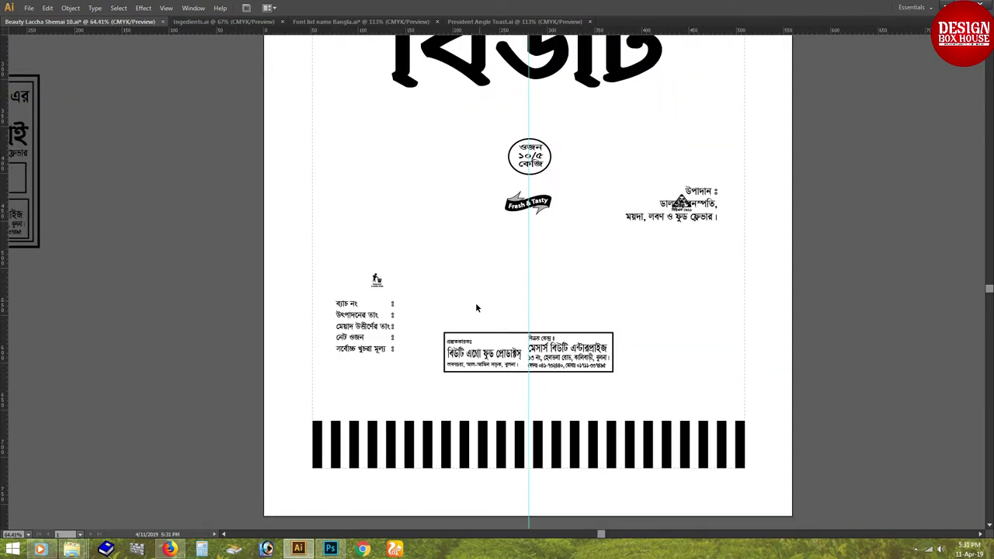
{"action": "left_click_drag", "start_coordinate": [613, 381], "coordinate": [695, 409]}
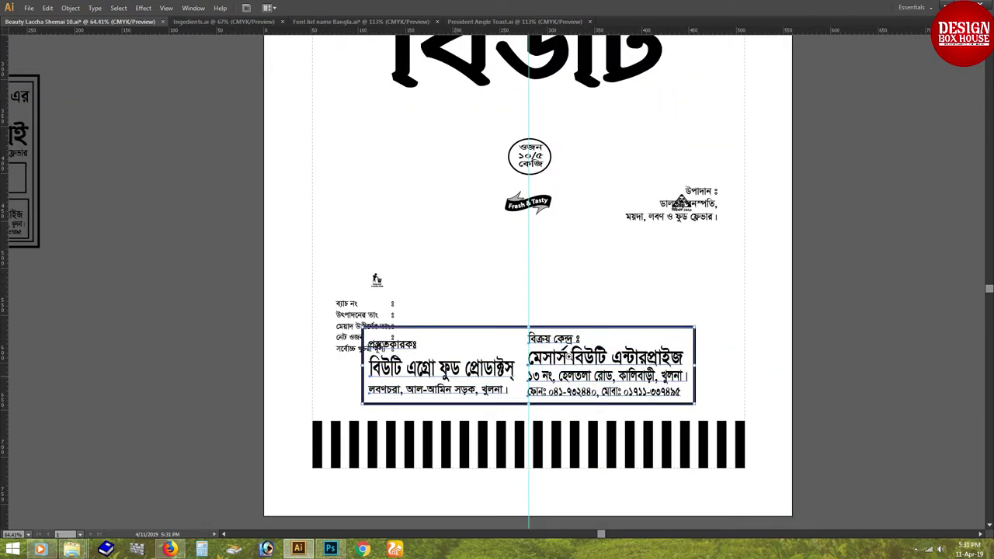
{"action": "scroll", "coordinate": [506, 410], "scroll_direction": "up", "scroll_amount": 3}
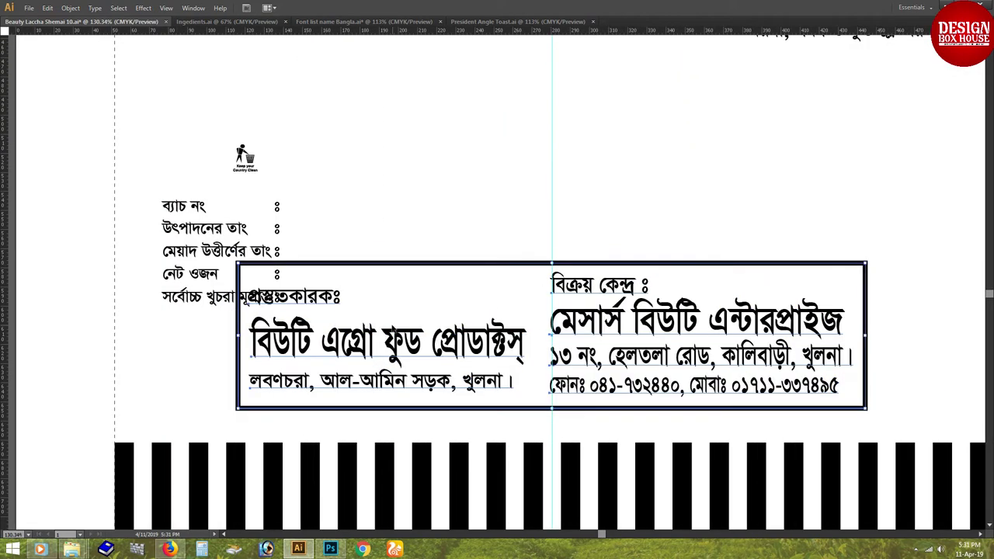
{"action": "mouse_move", "coordinate": [522, 319]}
{"action": "left_mouse_down"}
{"action": "mouse_move", "coordinate": [407, 328]}
{"action": "mouse_move", "coordinate": [466, 333]}
{"action": "left_mouse_up"}
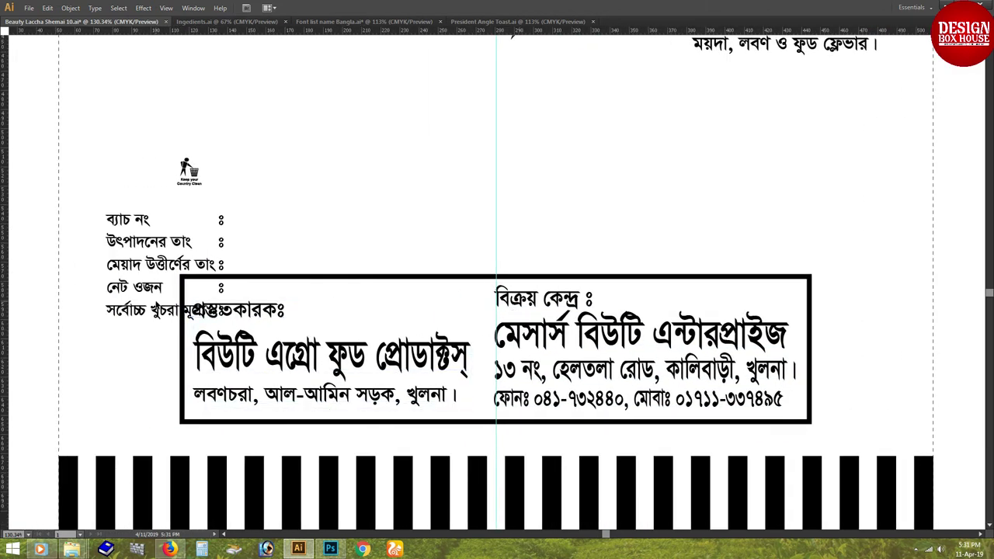
{"action": "left_click_drag", "start_coordinate": [158, 306], "coordinate": [158, 211]}
Select the মেসার্স বিউটি এন্টারপ্রাইজ, বিউটি এগ্রো ফুড প্রোডাক্টস্, address and sales-centre text lines
{"action": "left_click", "coordinate": [544, 309]}
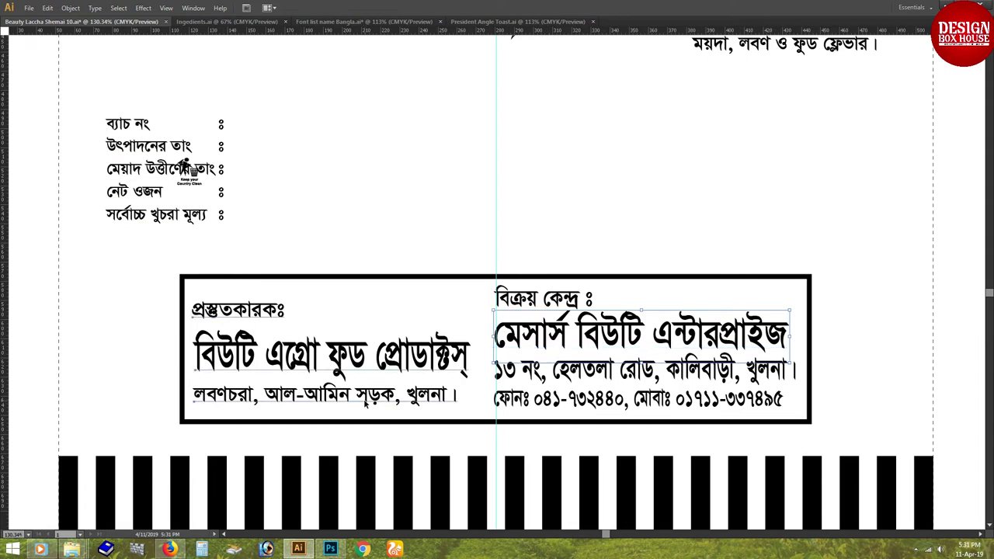
{"action": "left_click", "coordinate": [326, 356]}
{"action": "left_click", "coordinate": [621, 371]}
{"action": "left_click_drag", "start_coordinate": [579, 341], "coordinate": [485, 339]}
{"action": "left_click", "coordinate": [485, 339], "text": "shift"}
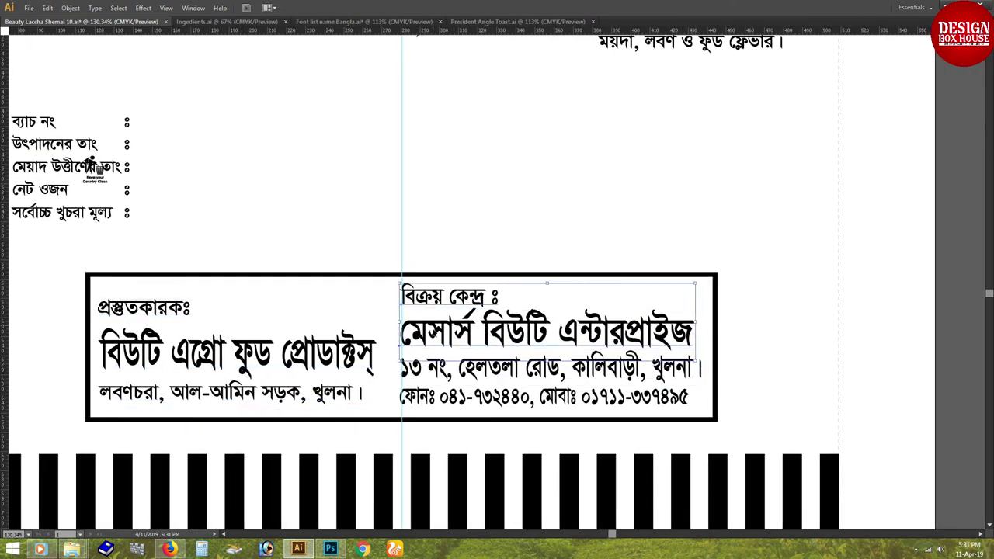
{"action": "left_click", "coordinate": [466, 397], "text": "shift"}
Move the trash logo, ingredients text and triangle logo into a row above the address box
{"action": "left_click_drag", "start_coordinate": [205, 361], "coordinate": [363, 497]}
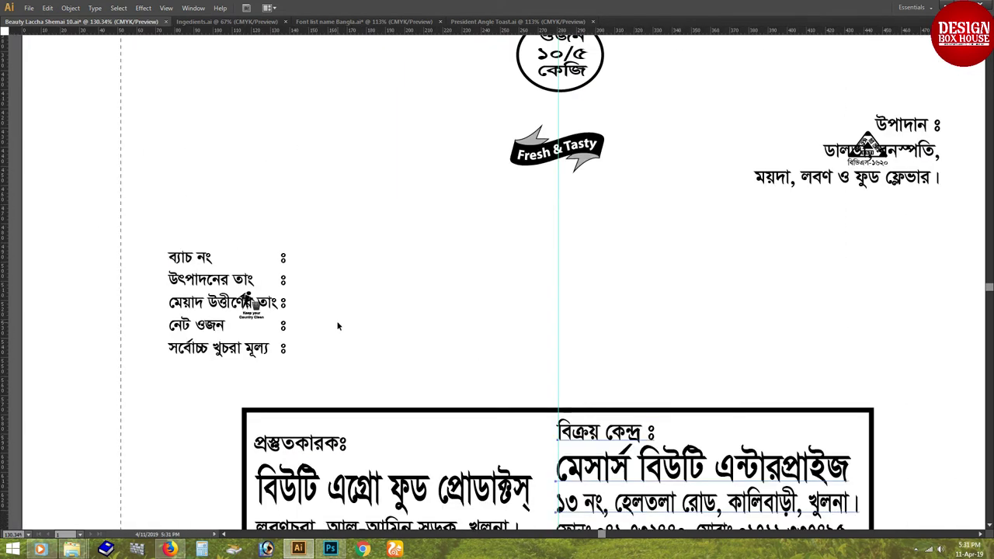
{"action": "mouse_move", "coordinate": [226, 346]}
{"action": "left_mouse_down"}
{"action": "mouse_move", "coordinate": [239, 190]}
{"action": "mouse_move", "coordinate": [268, 332]}
{"action": "mouse_move", "coordinate": [483, 336]}
{"action": "left_mouse_up"}
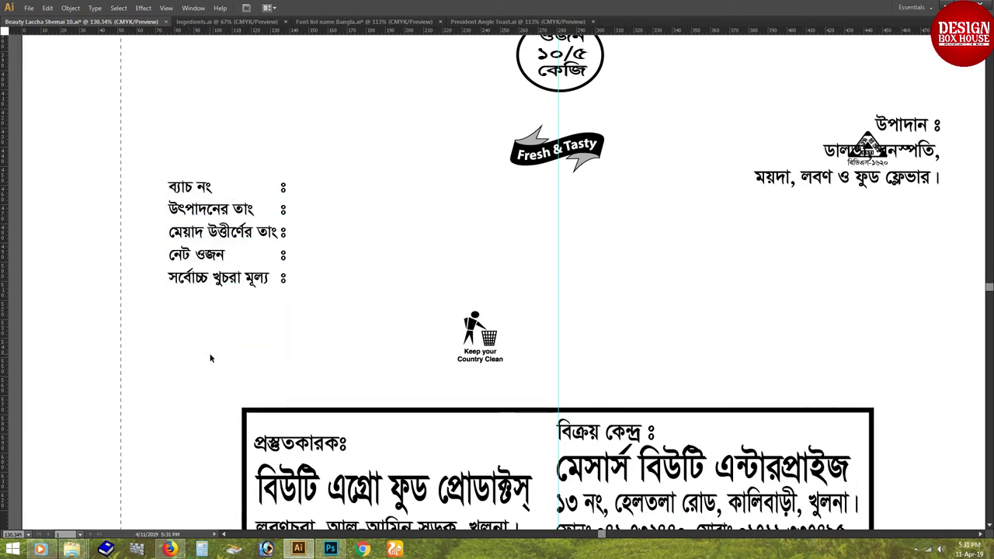
{"action": "key", "text": "Tab"}
{"action": "key", "text": "ctrl+minus"}
{"action": "key", "text": "ctrl+minus"}
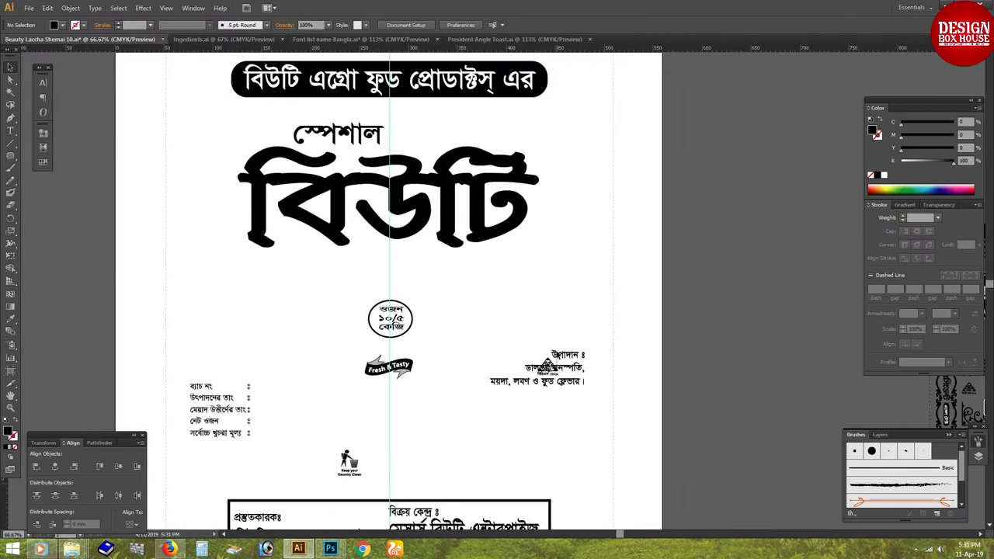
{"action": "left_click_drag", "start_coordinate": [513, 360], "coordinate": [512, 320]}
{"action": "mouse_move", "coordinate": [548, 366]}
{"action": "left_mouse_down"}
{"action": "mouse_move", "coordinate": [373, 464]}
{"action": "mouse_move", "coordinate": [557, 460]}
{"action": "left_mouse_up"}
{"action": "mouse_move", "coordinate": [349, 463]}
{"action": "left_mouse_down"}
{"action": "mouse_move", "coordinate": [558, 422]}
{"action": "mouse_move", "coordinate": [580, 397]}
{"action": "left_mouse_up"}
Align the batch-info and ingredients text blocks on a common centre and move them down
{"action": "left_click", "coordinate": [552, 466]}
{"action": "left_click", "coordinate": [249, 353]}
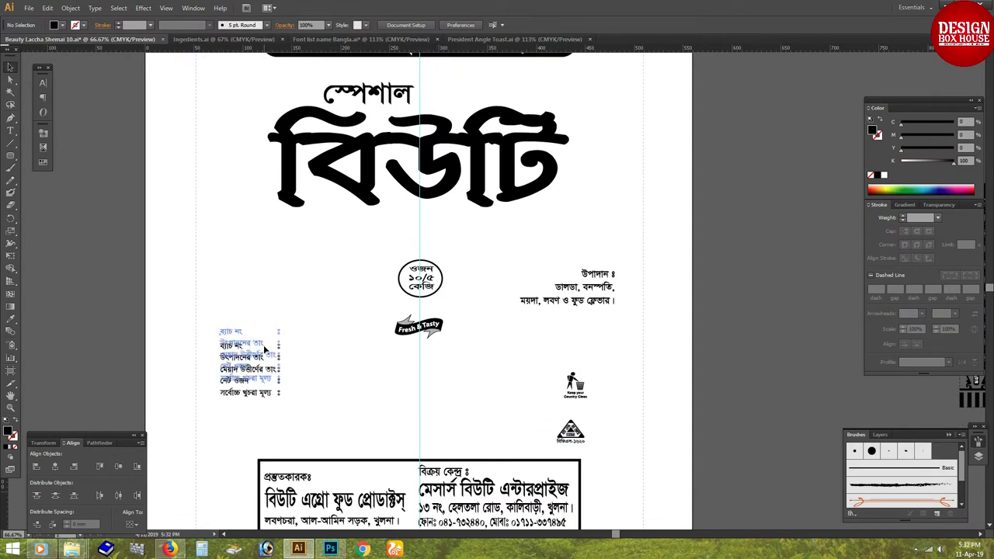
{"action": "left_click", "coordinate": [549, 307], "text": "shift"}
{"action": "left_click", "coordinate": [118, 466]}
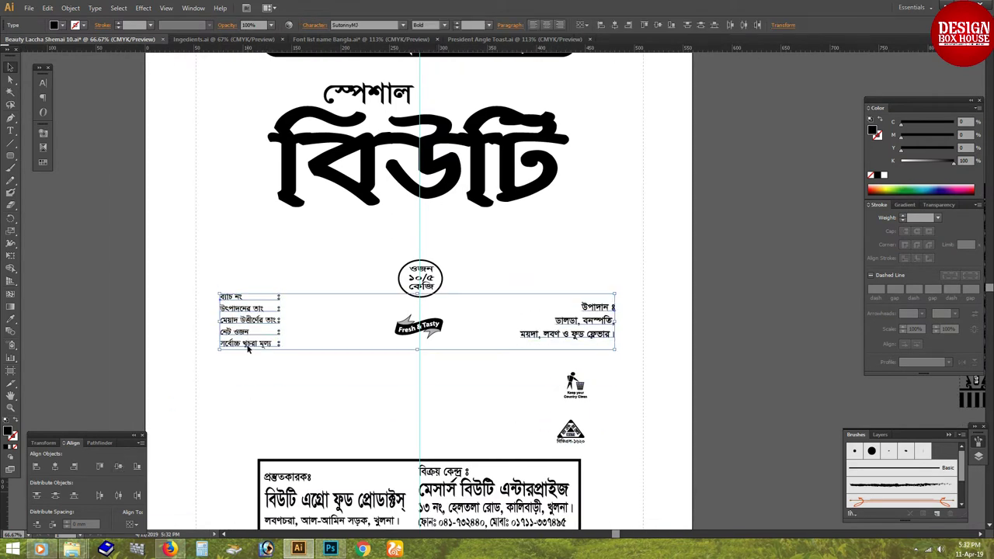
{"action": "left_click", "coordinate": [260, 350], "text": "shift"}
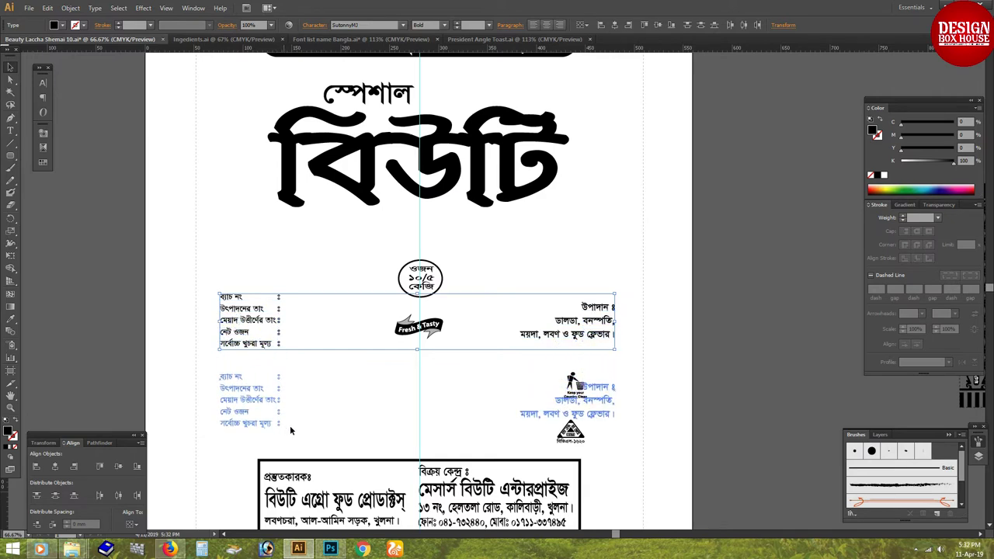
{"action": "left_click_drag", "start_coordinate": [260, 349], "coordinate": [289, 428]}
Place the two logos near the centre and vertically centre all info-row items
{"action": "mouse_move", "coordinate": [571, 381]}
{"action": "left_mouse_down"}
{"action": "mouse_move", "coordinate": [579, 449]}
{"action": "mouse_move", "coordinate": [435, 428]}
{"action": "left_mouse_up"}
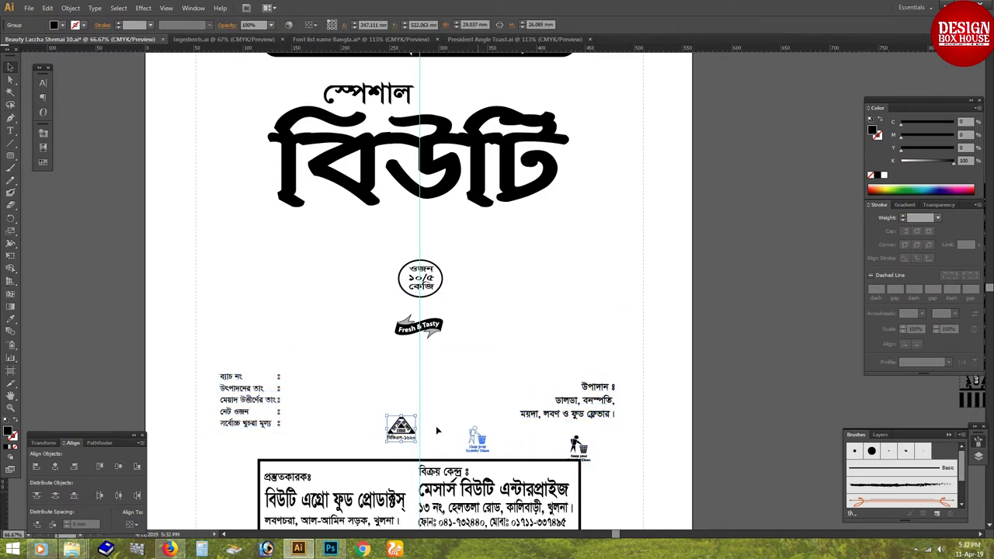
{"action": "left_click_drag", "start_coordinate": [306, 450], "coordinate": [297, 404]}
{"action": "mouse_move", "coordinate": [427, 381]}
{"action": "left_mouse_down"}
{"action": "mouse_move", "coordinate": [570, 400]}
{"action": "mouse_move", "coordinate": [358, 372]}
{"action": "left_mouse_up"}
{"action": "key", "text": "ctrl+a"}
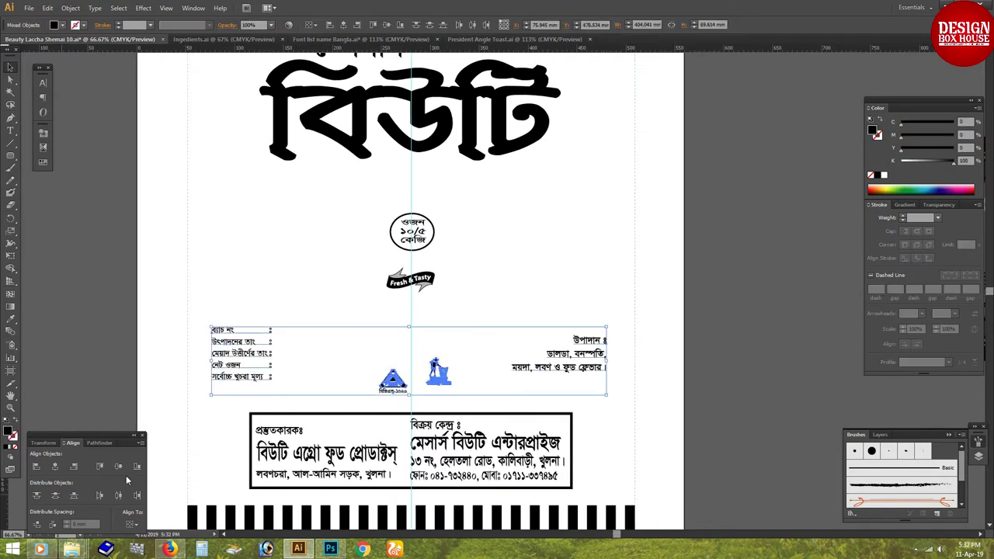
{"action": "left_click", "coordinate": [118, 466]}
{"action": "left_click", "coordinate": [321, 362]}
{"action": "scroll", "coordinate": [365, 389], "scroll_direction": "up", "scroll_amount": 3}
{"action": "left_click", "coordinate": [400, 379]}
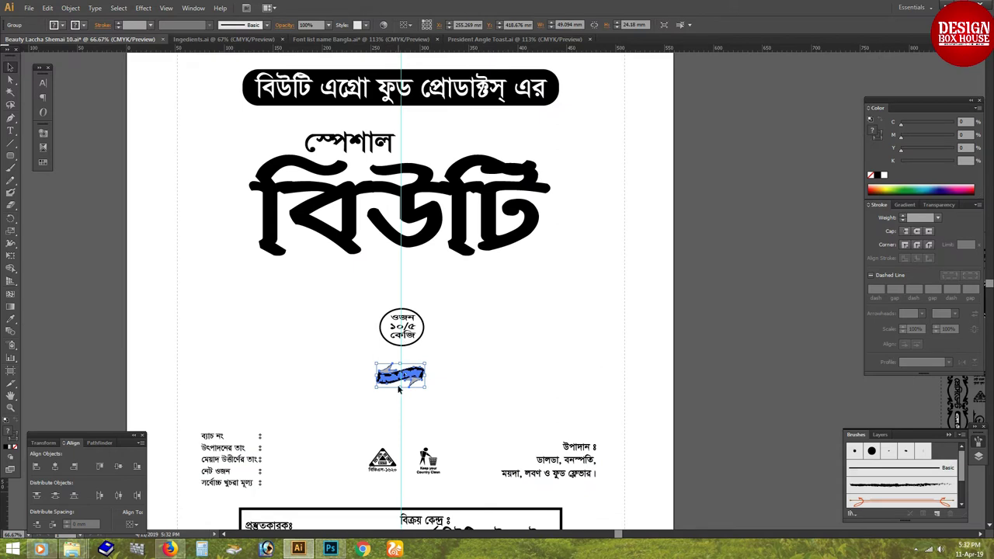
Reveal the hidden লাচ্ছা সেমাই logo, shrink it, and place it directly under বিউটি
{"action": "left_click", "coordinate": [391, 353]}
{"action": "mouse_move", "coordinate": [401, 336]}
{"action": "left_mouse_down"}
{"action": "mouse_move", "coordinate": [407, 313]}
{"action": "mouse_move", "coordinate": [372, 292]}
{"action": "mouse_move", "coordinate": [455, 298]}
{"action": "mouse_move", "coordinate": [491, 377]}
{"action": "left_mouse_up"}
{"action": "key", "text": "ctrl+alt+3"}
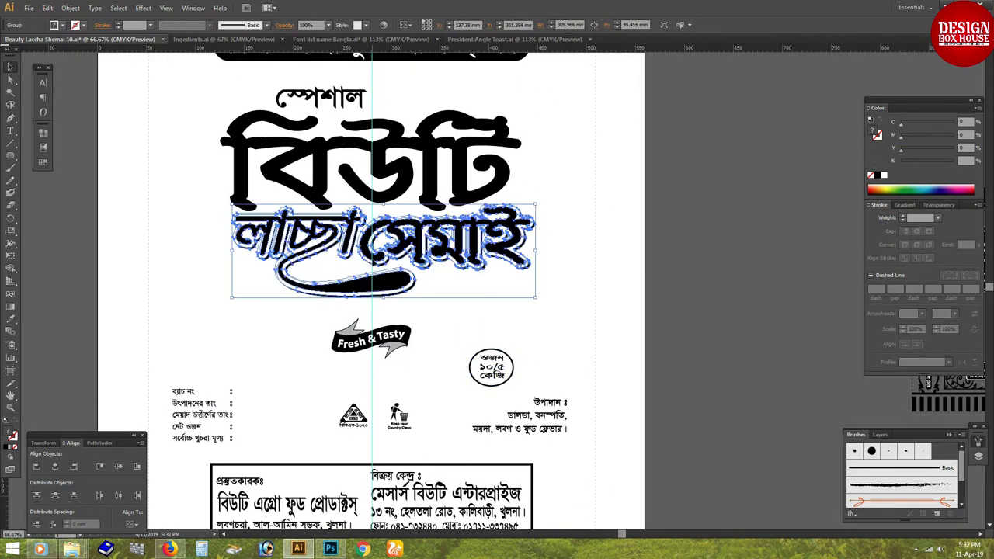
{"action": "left_click_drag", "start_coordinate": [383, 256], "coordinate": [383, 273]}
{"action": "left_click_drag", "start_coordinate": [536, 314], "coordinate": [514, 315]}
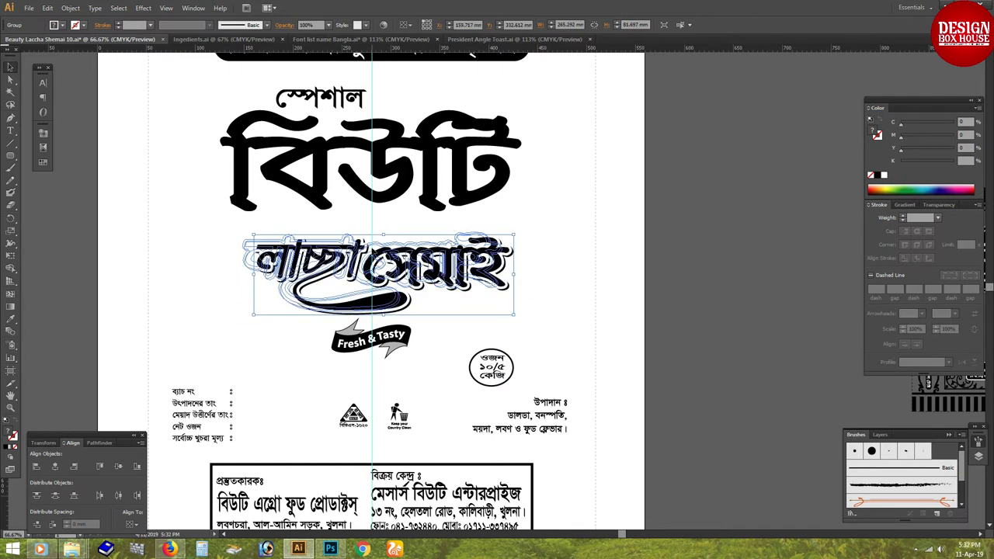
{"action": "mouse_move", "coordinate": [383, 273]}
{"action": "left_mouse_down"}
{"action": "mouse_move", "coordinate": [393, 347]}
{"action": "mouse_move", "coordinate": [388, 334]}
{"action": "mouse_move", "coordinate": [314, 381]}
{"action": "left_mouse_up"}
{"action": "scroll", "coordinate": [315, 382], "scroll_direction": "up", "scroll_amount": 2}
{"action": "left_click", "coordinate": [318, 286]}
Warp স্পেশাল with an Arc envelope at −16% bend
{"action": "scroll", "coordinate": [322, 262], "scroll_direction": "up", "scroll_amount": 1}
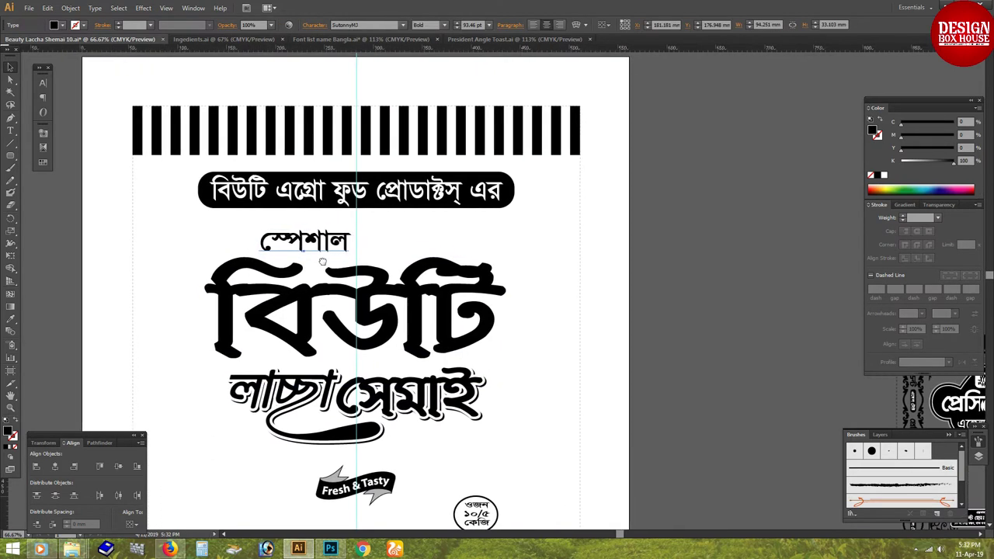
{"action": "key", "text": "ctrl+alt+shift+w"}
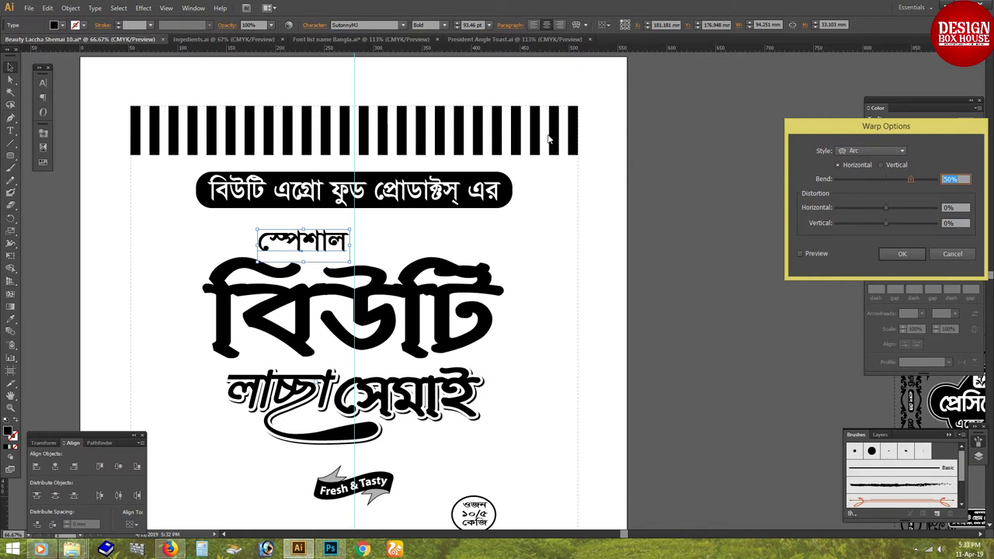
{"action": "left_click", "coordinate": [814, 254]}
{"action": "left_click", "coordinate": [882, 179]}
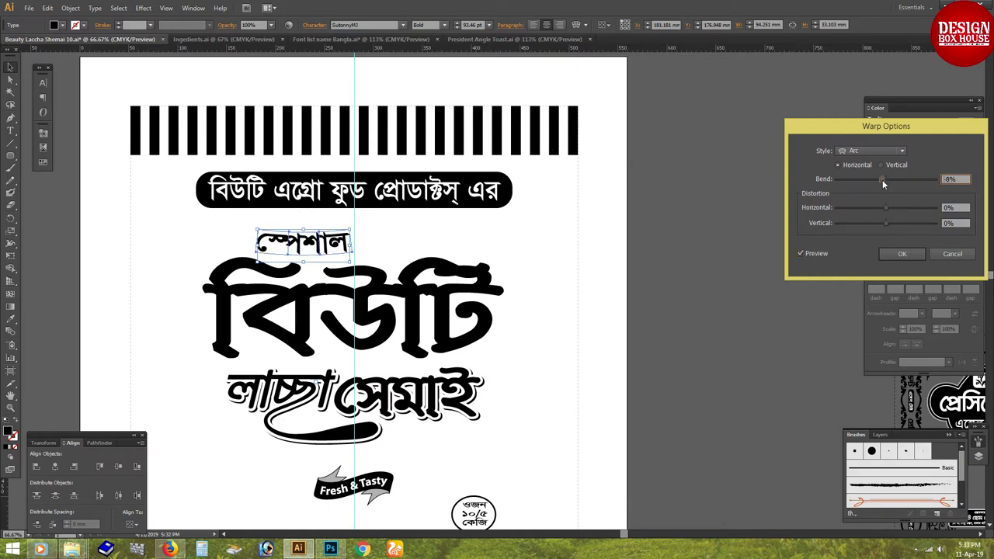
{"action": "left_click_drag", "start_coordinate": [885, 179], "coordinate": [879, 179]}
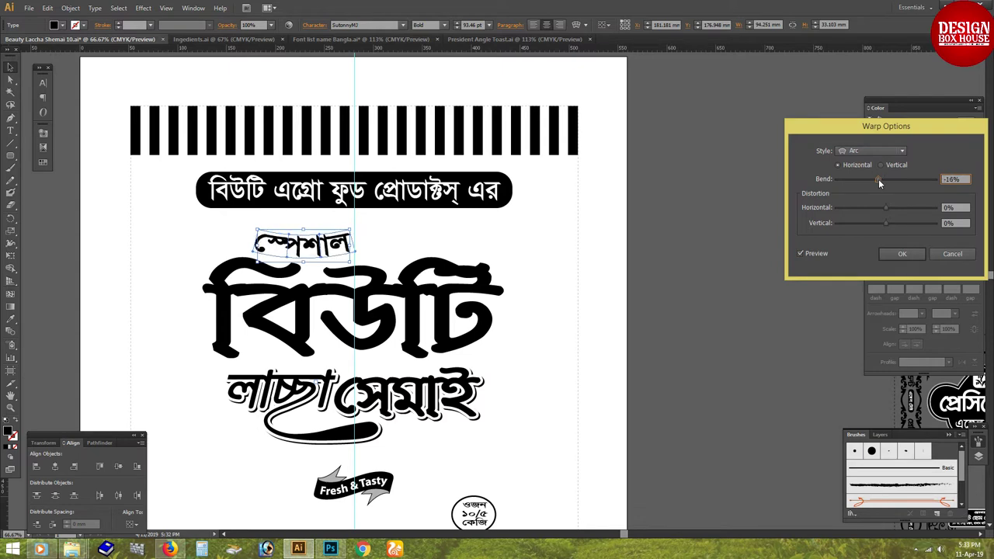
{"action": "left_click", "coordinate": [902, 255]}
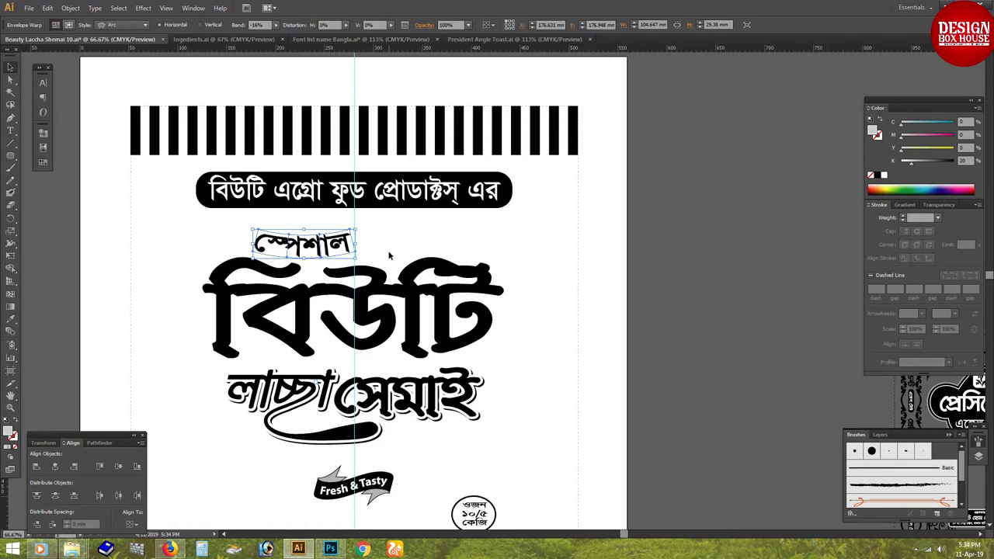
Move the Fresh & Tasty badge beside the title and reposition the weight circle
{"action": "left_click", "coordinate": [310, 400]}
{"action": "mouse_move", "coordinate": [276, 482]}
{"action": "left_mouse_down"}
{"action": "mouse_move", "coordinate": [338, 409]}
{"action": "mouse_move", "coordinate": [361, 278]}
{"action": "mouse_move", "coordinate": [300, 211]}
{"action": "mouse_move", "coordinate": [303, 280]}
{"action": "left_mouse_up"}
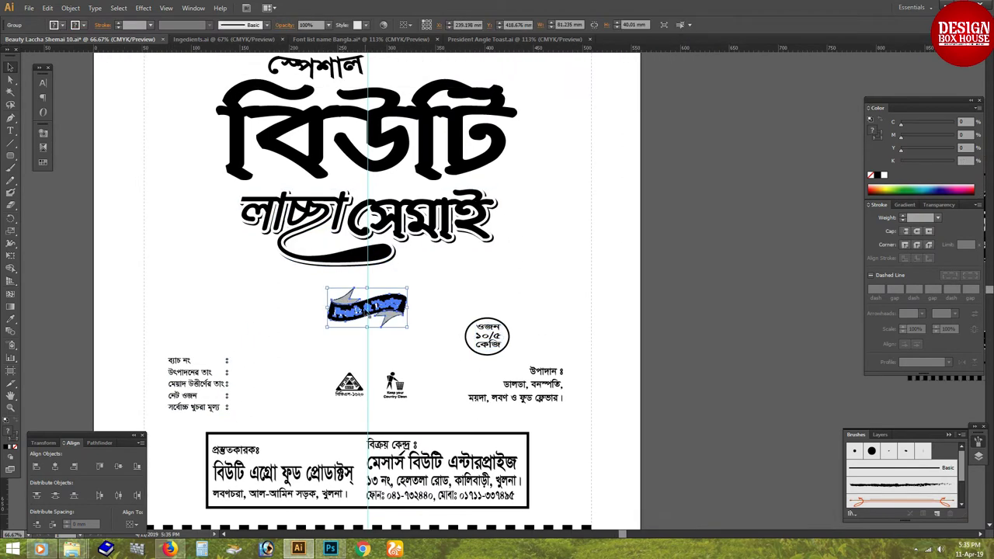
{"action": "left_click_drag", "start_coordinate": [367, 303], "coordinate": [513, 283]}
{"action": "left_click", "coordinate": [478, 335]}
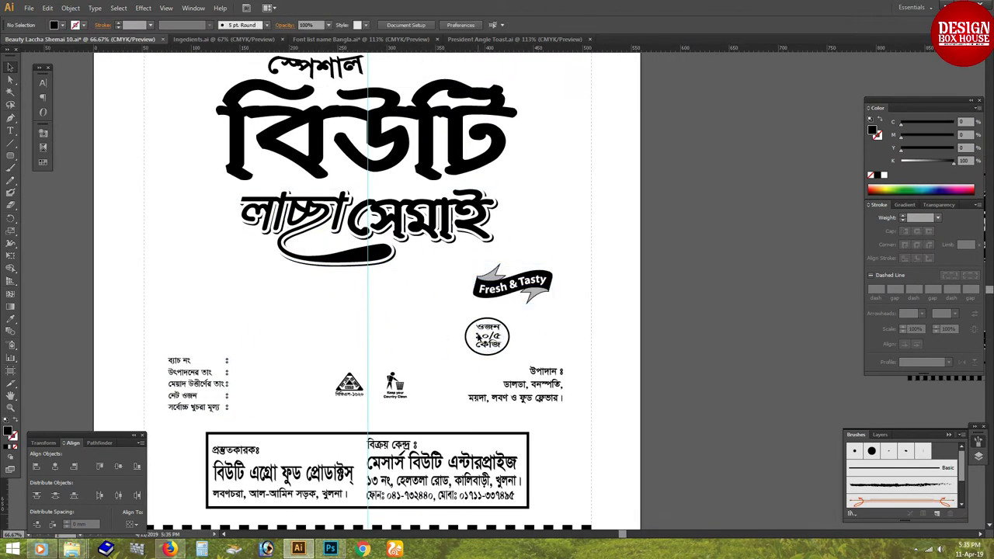
{"action": "left_click_drag", "start_coordinate": [465, 324], "coordinate": [457, 340]}
{"action": "left_click", "coordinate": [457, 340]}
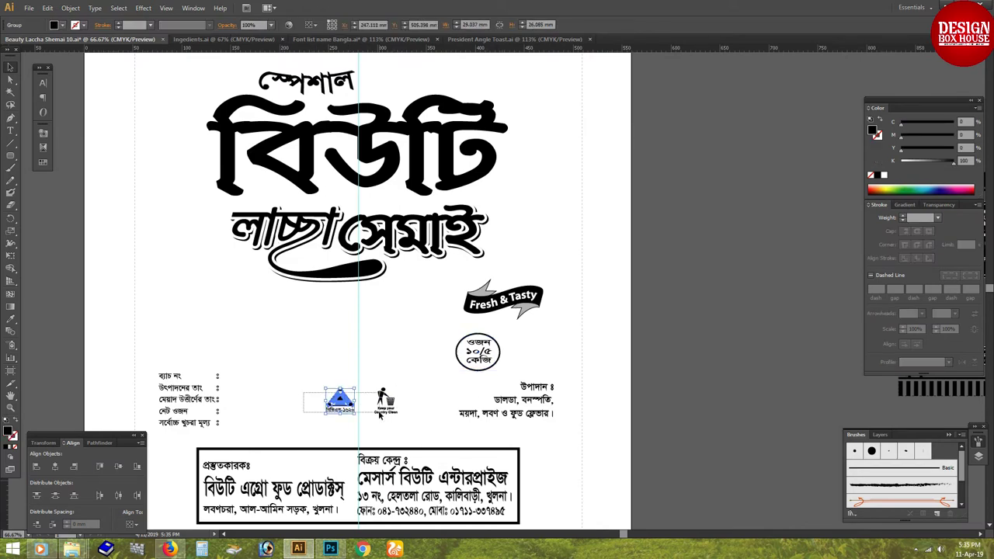
Centre the triangle and bin icons, widen the batch-details text, and select the weight circle with its text
{"action": "left_click_drag", "start_coordinate": [304, 421], "coordinate": [423, 402]}
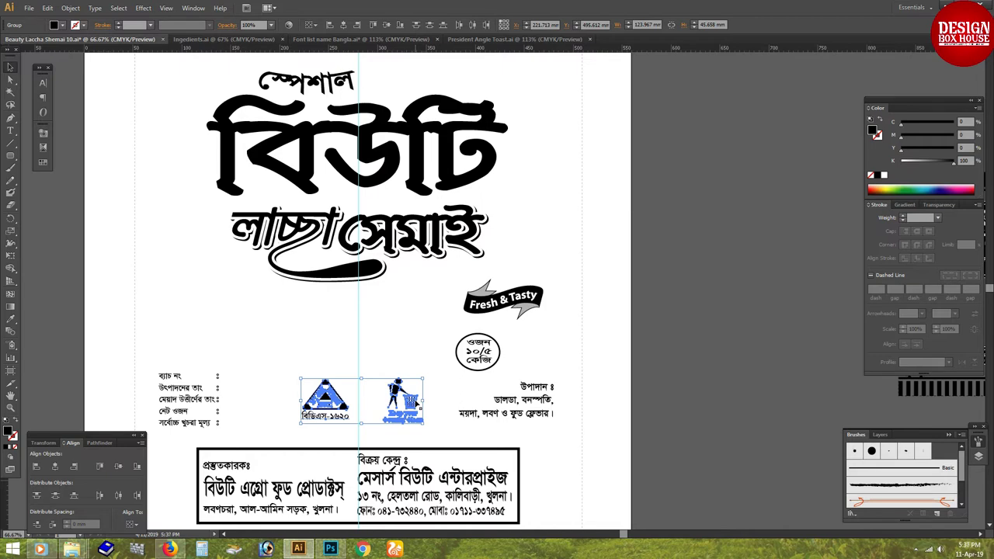
{"action": "scroll", "coordinate": [417, 403], "scroll_direction": "down", "scroll_amount": 1}
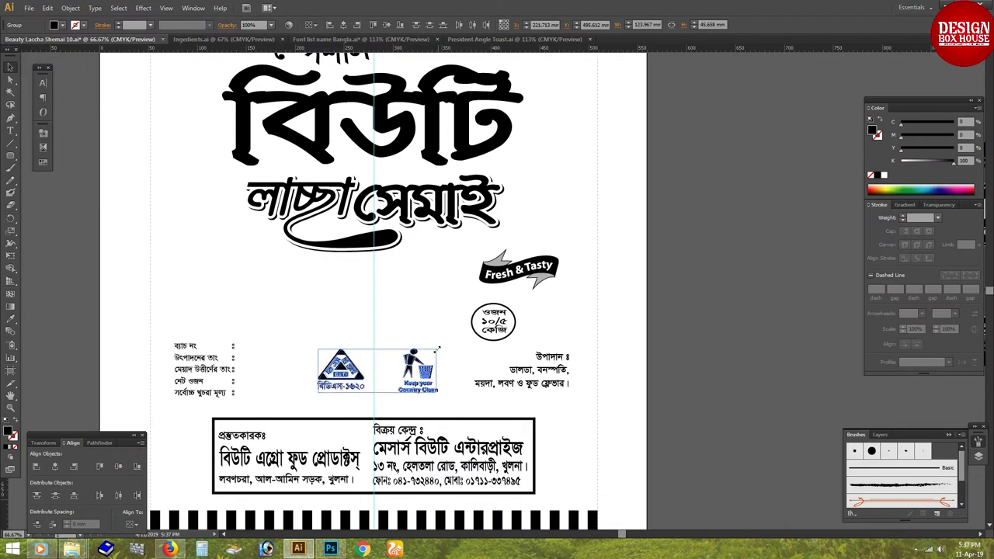
{"action": "left_click", "coordinate": [342, 369]}
{"action": "left_click", "coordinate": [535, 370]}
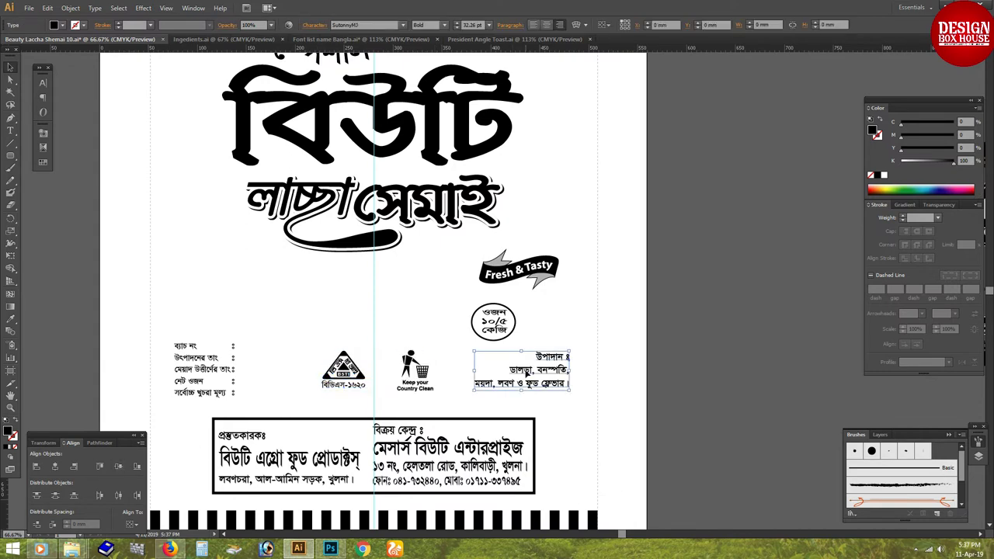
{"action": "left_click", "coordinate": [203, 370]}
{"action": "left_click_drag", "start_coordinate": [236, 342], "coordinate": [260, 351]}
{"action": "left_click", "coordinate": [276, 359]}
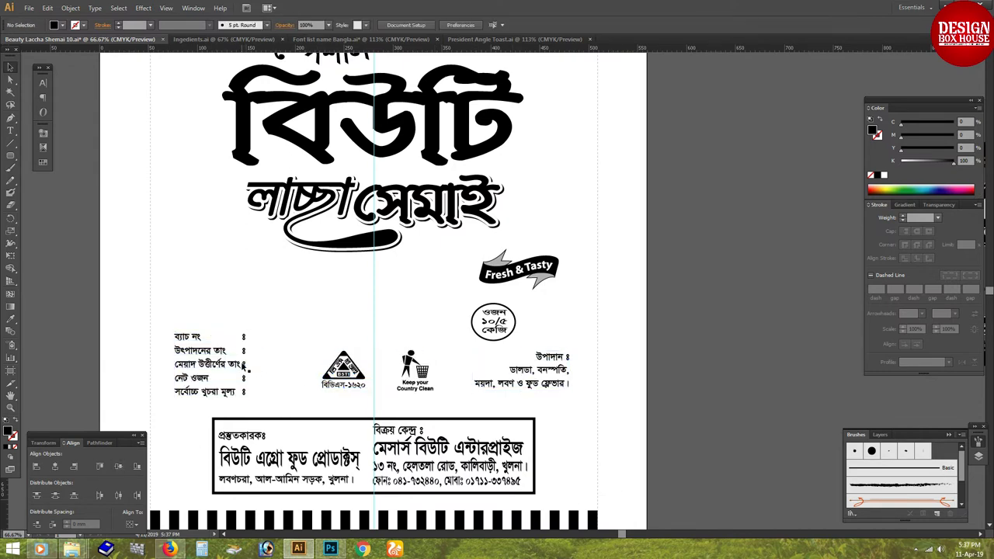
{"action": "scroll", "coordinate": [444, 391], "scroll_direction": "left", "scroll_amount": 1}
{"action": "mouse_move", "coordinate": [501, 300]}
{"action": "left_mouse_down"}
{"action": "mouse_move", "coordinate": [461, 338]}
{"action": "mouse_move", "coordinate": [509, 333]}
{"action": "left_mouse_up"}
{"action": "scroll", "coordinate": [506, 323], "scroll_direction": "up", "scroll_amount": 5}
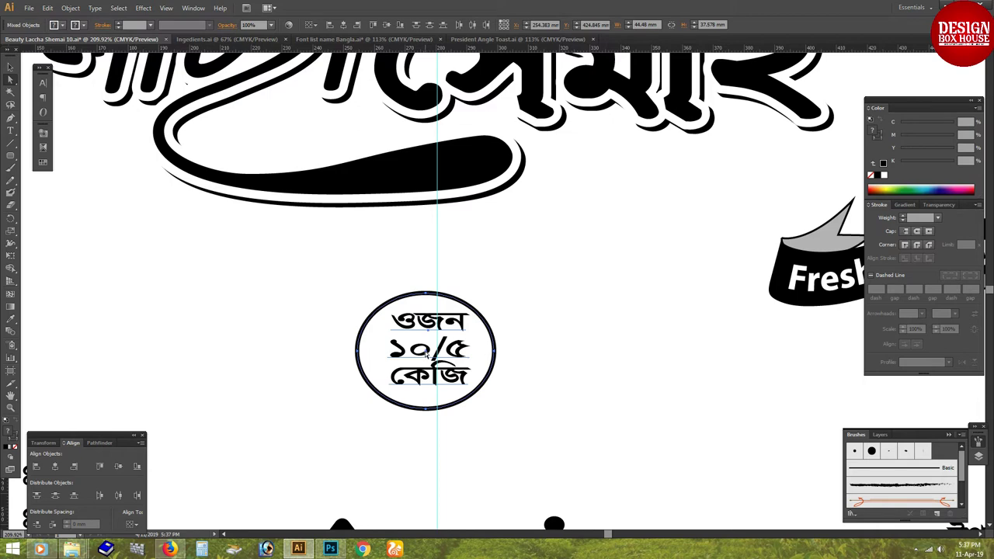
Centre the weight circle, cut its text, fill it black, and stretch it into a larger ellipse
{"action": "left_click_drag", "start_coordinate": [426, 355], "coordinate": [439, 355]}
{"action": "key", "text": "shift+x"}
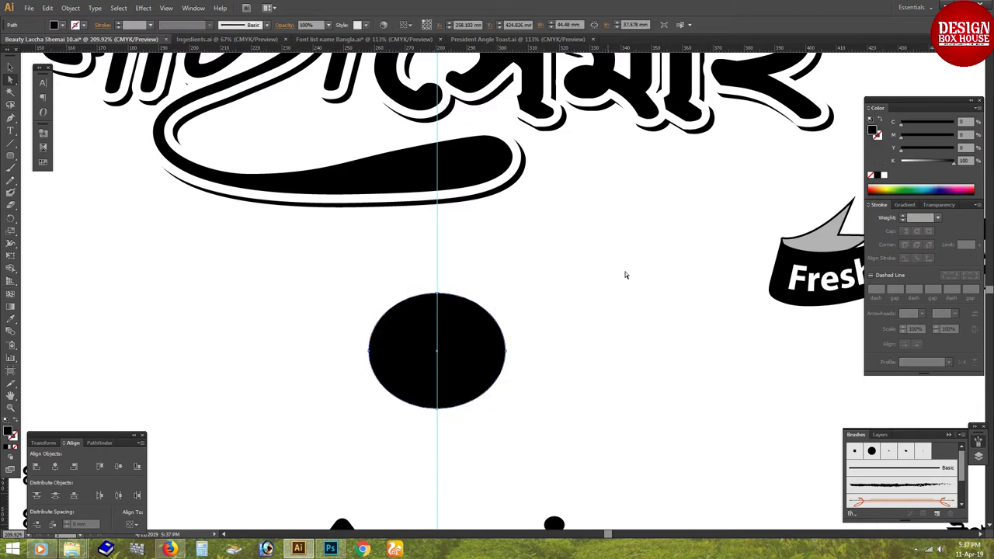
{"action": "left_click", "coordinate": [145, 7]}
{"action": "key", "text": "Escape"}
{"action": "key", "text": "v"}
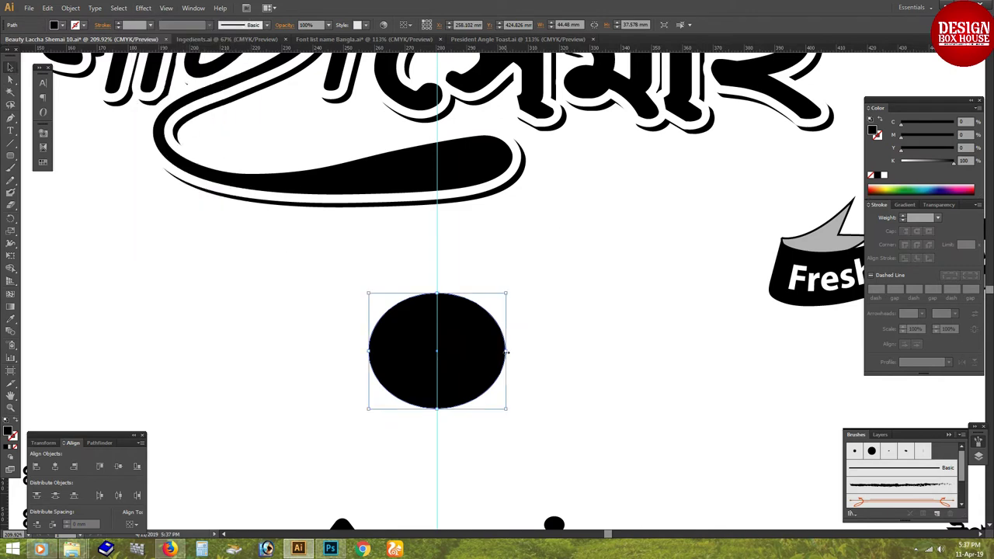
{"action": "left_click_drag", "start_coordinate": [505, 351], "coordinate": [575, 351]}
{"action": "left_click_drag", "start_coordinate": [436, 294], "coordinate": [436, 272]}
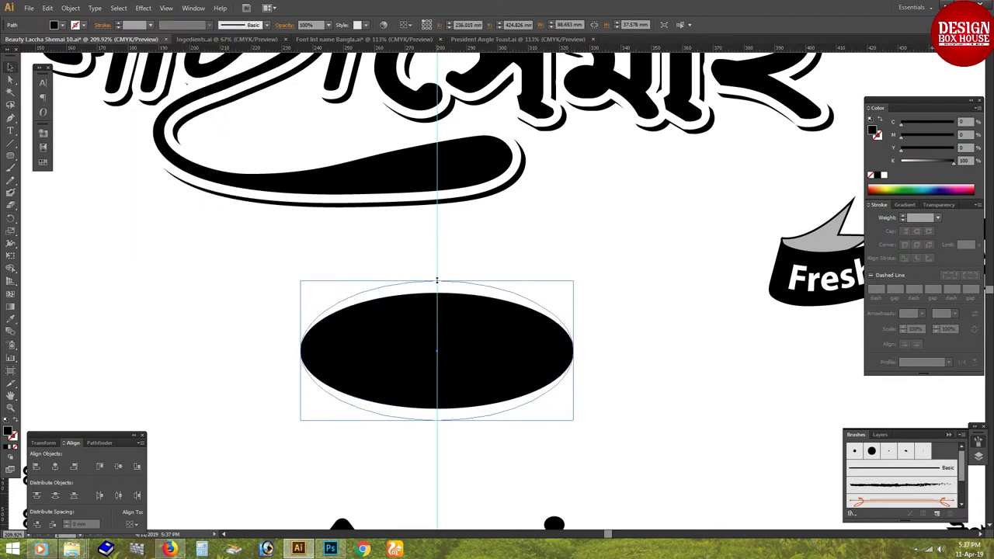
Apply a Zig Zag distortion of size 4 mm with 4 ridges per segment
{"action": "left_click", "coordinate": [143, 8]}
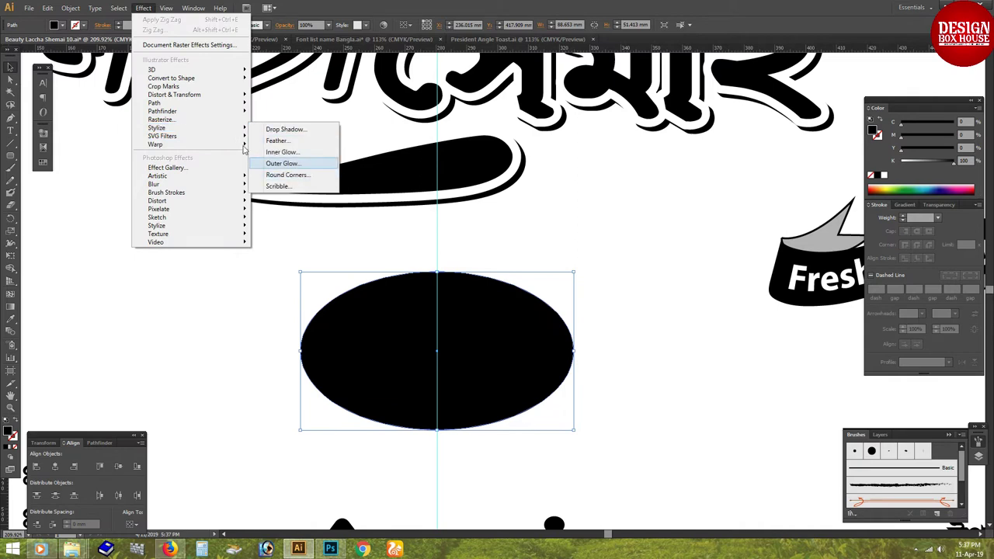
{"action": "mouse_move", "coordinate": [174, 94]}
{"action": "left_click", "coordinate": [272, 166]}
{"action": "left_click", "coordinate": [657, 235]}
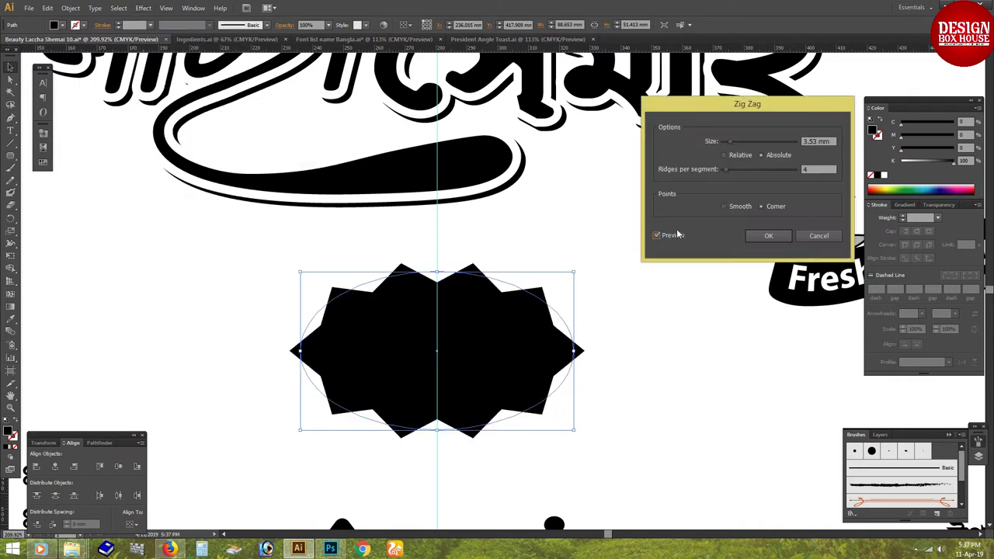
{"action": "left_click_drag", "start_coordinate": [728, 141], "coordinate": [733, 141]}
{"action": "type", "text": "4"}
{"action": "key", "text": "Tab"}
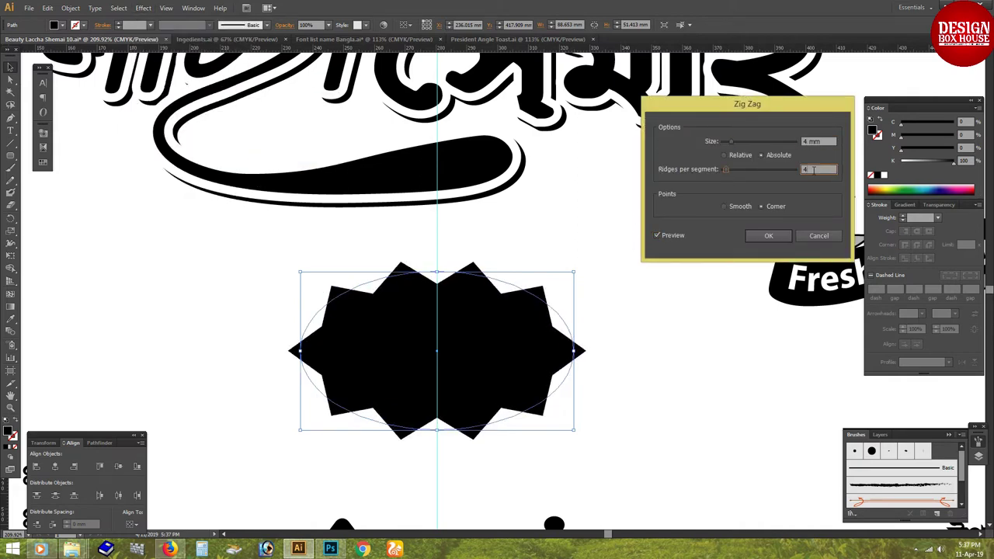
{"action": "key", "text": "Up"}
{"action": "key", "text": "Up"}
{"action": "key", "text": "Up"}
{"action": "key", "text": "Up"}
{"action": "key", "text": "Up"}
{"action": "left_click", "coordinate": [769, 235]}
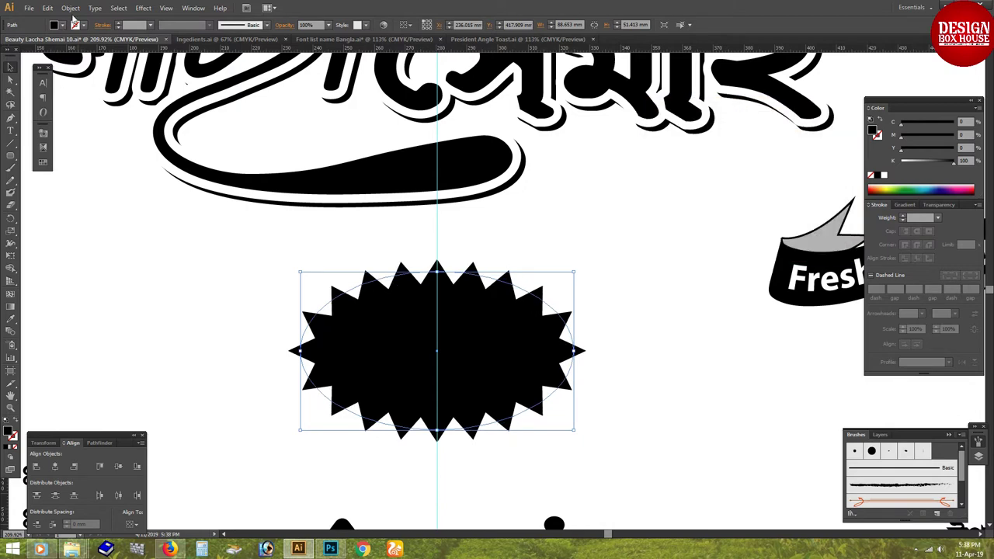
Expand the starburst, add a −3 mm offset outline with white stroke and no fill, and paste the weight text
{"action": "left_click", "coordinate": [72, 9]}
{"action": "left_click", "coordinate": [102, 130]}
{"action": "left_click", "coordinate": [72, 9]}
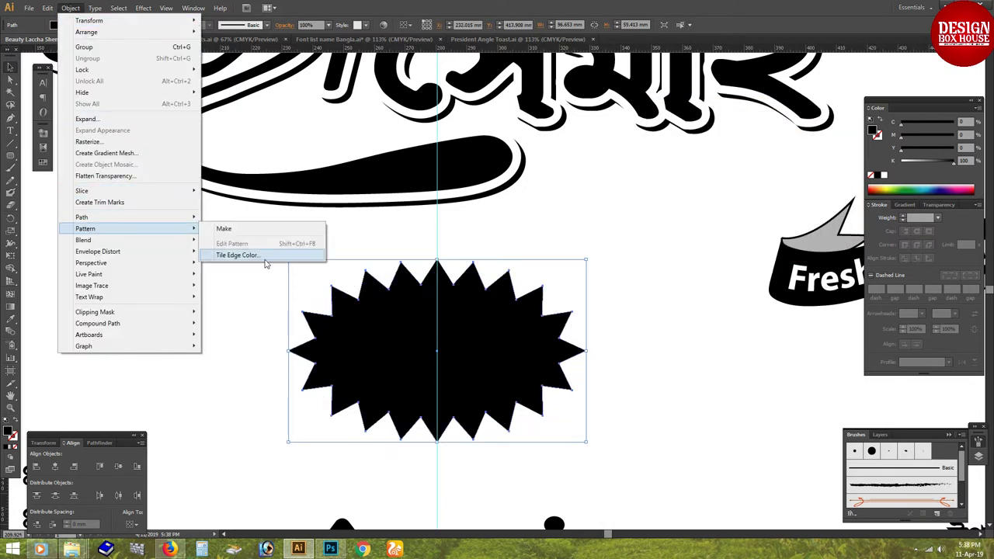
{"action": "mouse_move", "coordinate": [82, 217]}
{"action": "left_click", "coordinate": [237, 256]}
{"action": "left_click", "coordinate": [600, 364]}
{"action": "double_click", "coordinate": [649, 309]}
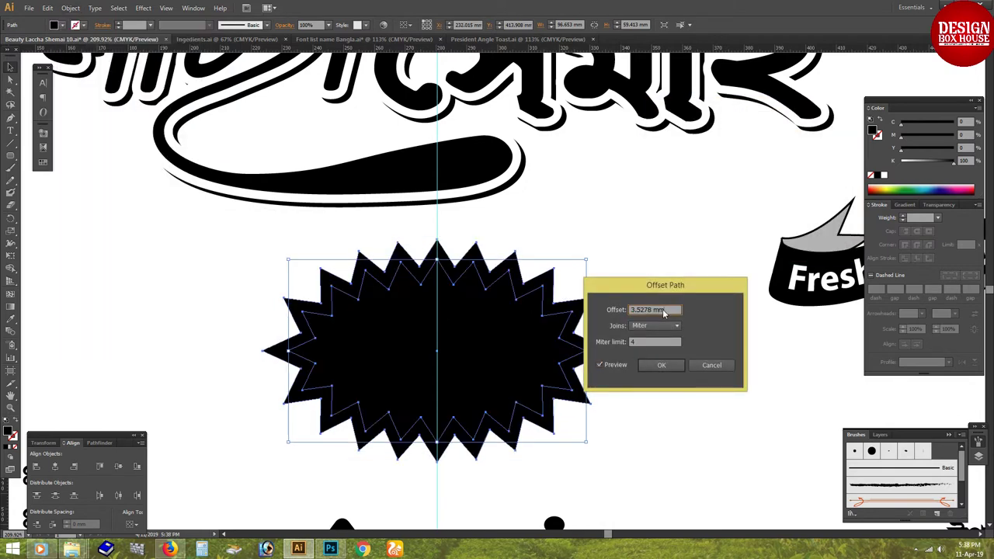
{"action": "type", "text": "-3"}
{"action": "left_click", "coordinate": [661, 365]}
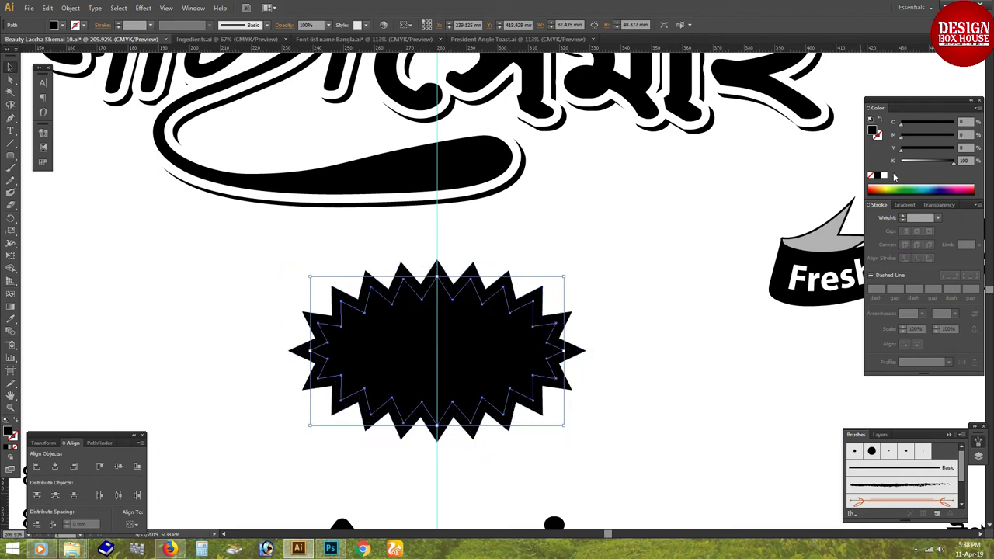
{"action": "left_click", "coordinate": [885, 175]}
{"action": "left_click", "coordinate": [903, 216]}
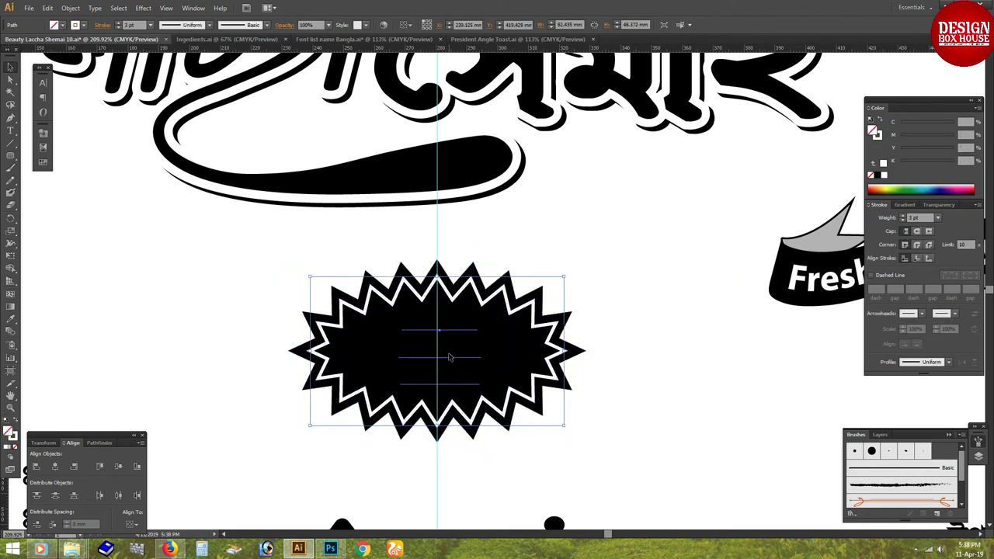
{"action": "key", "text": "ctrl+v"}
Join ১০/৫ কেজি onto one line in the star badge and enlarge its text
{"action": "double_click", "coordinate": [406, 375]}
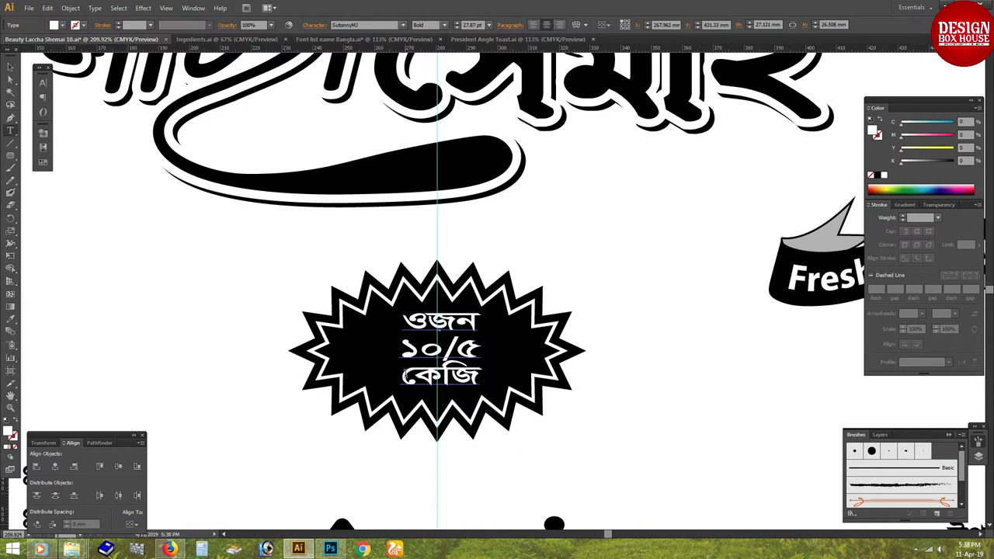
{"action": "key", "text": "BackSpace"}
{"action": "key", "text": "shift+Home"}
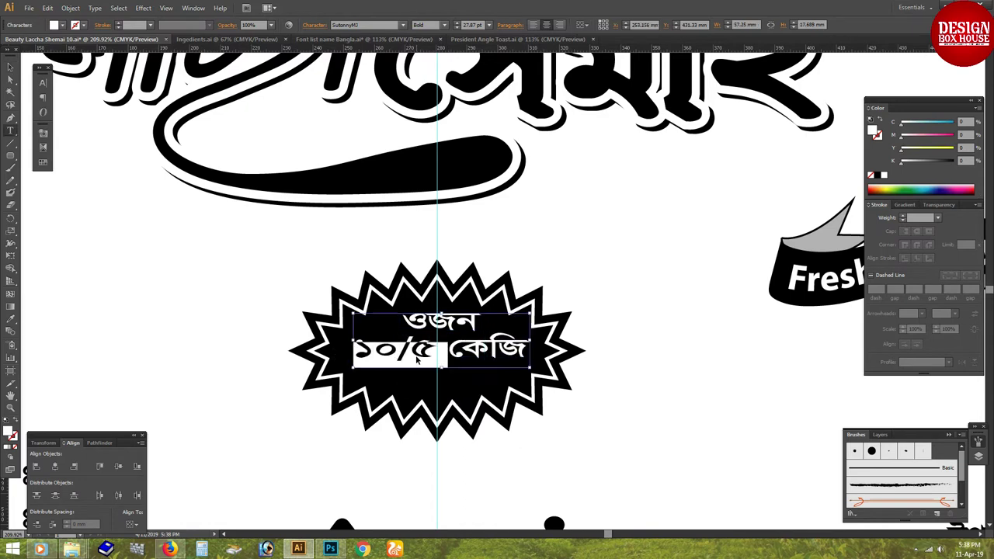
{"action": "key", "text": "ctrl+shift+period"}
{"action": "key", "text": "ctrl+shift+period"}
{"action": "key", "text": "ctrl+shift+period"}
{"action": "key", "text": "ctrl+shift+period"}
{"action": "key", "text": "ctrl+shift+period"}
{"action": "key", "text": "End"}
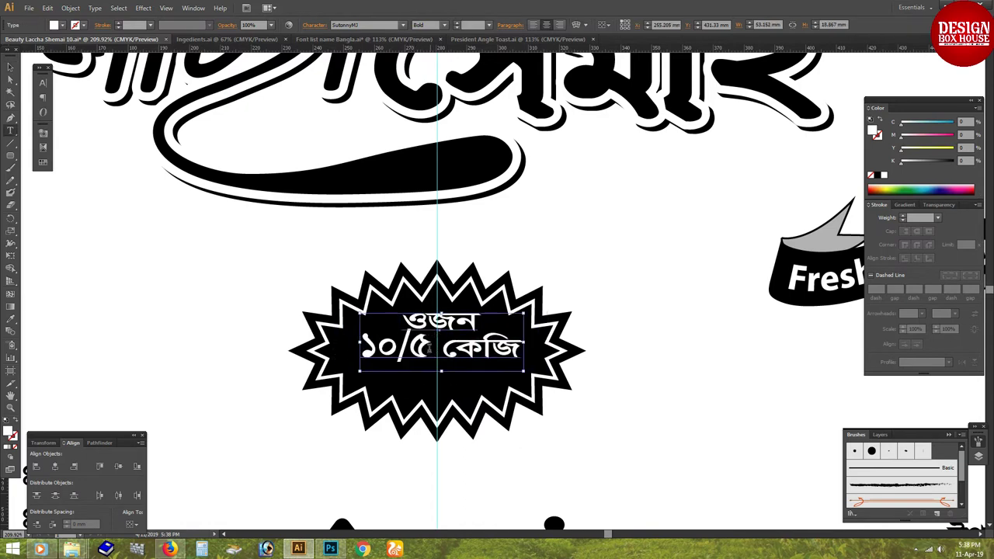
{"action": "key", "text": "shift+Home"}
{"action": "key", "text": "ctrl+shift+period"}
{"action": "double_click", "coordinate": [420, 353]}
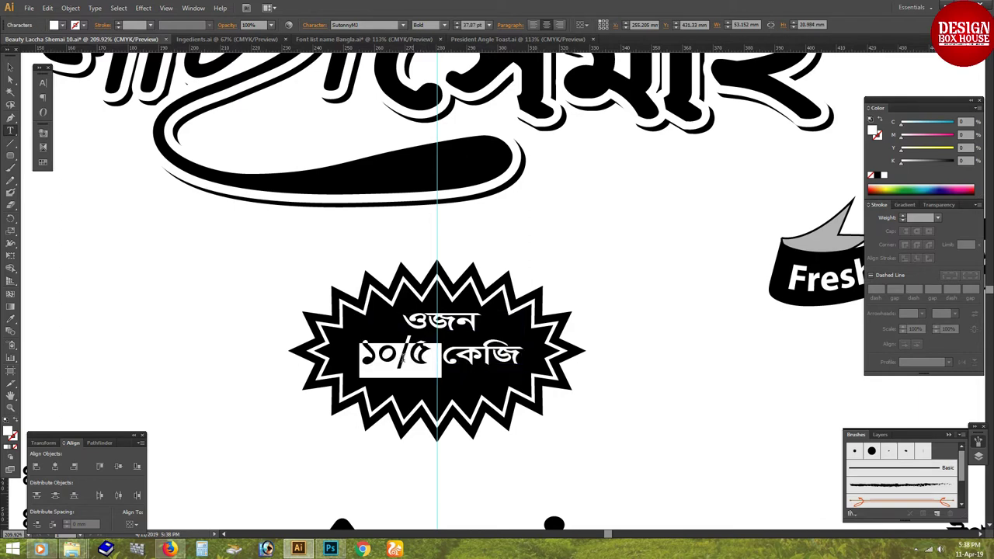
{"action": "key", "text": "ctrl+shift+period"}
{"action": "key", "text": "ctrl+shift+period"}
{"action": "key", "text": "ctrl+shift+period"}
{"action": "key", "text": "ctrl+shift+period"}
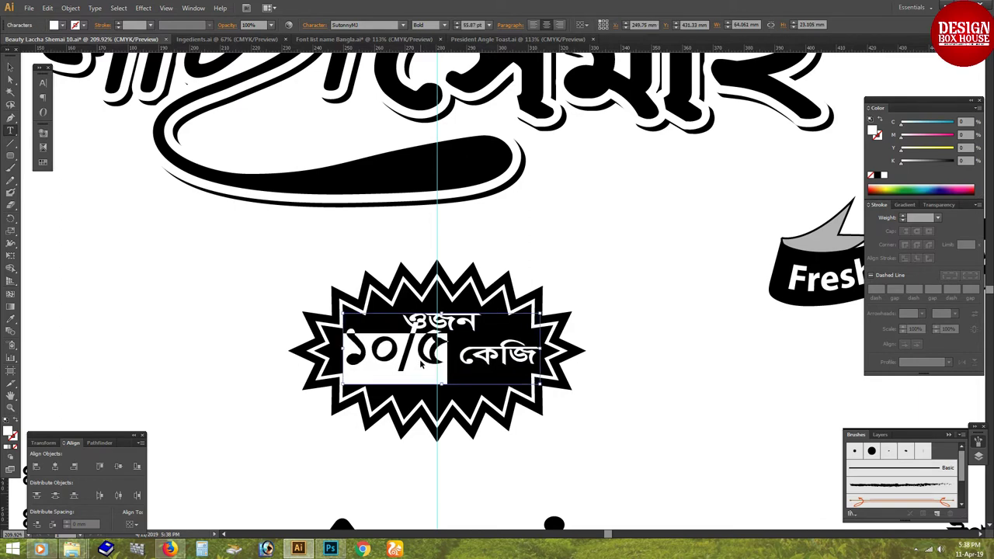
{"action": "key", "text": "Escape"}
{"action": "left_click", "coordinate": [444, 340]}
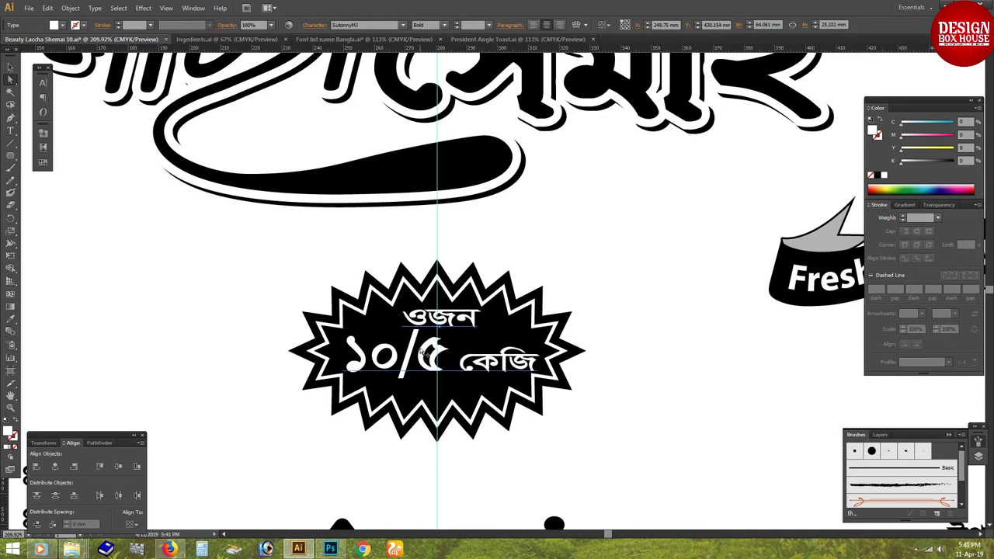
Set ওজন in the star badge to 100% horizontal scale at 30 pt
{"action": "scroll", "coordinate": [423, 420], "scroll_direction": "up", "scroll_amount": 3}
{"action": "left_click", "coordinate": [649, 314], "text": "shift"}
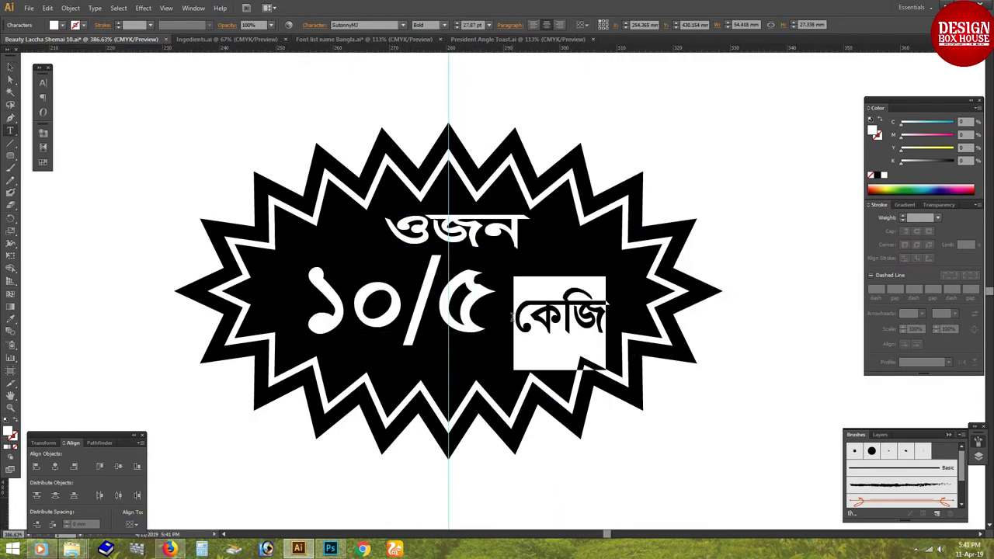
{"action": "key", "text": "Escape"}
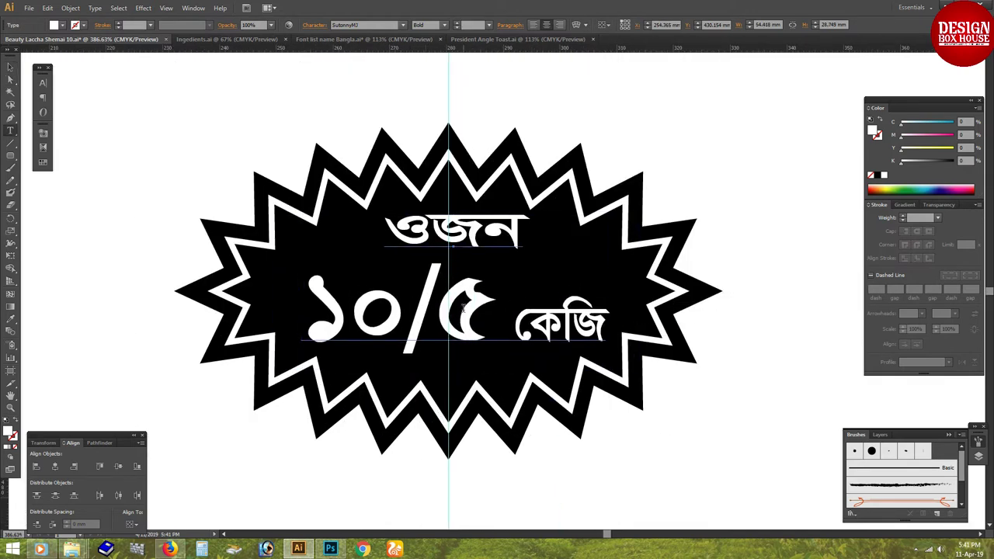
{"action": "key", "text": "ctrl+minus"}
{"action": "double_click", "coordinate": [452, 242]}
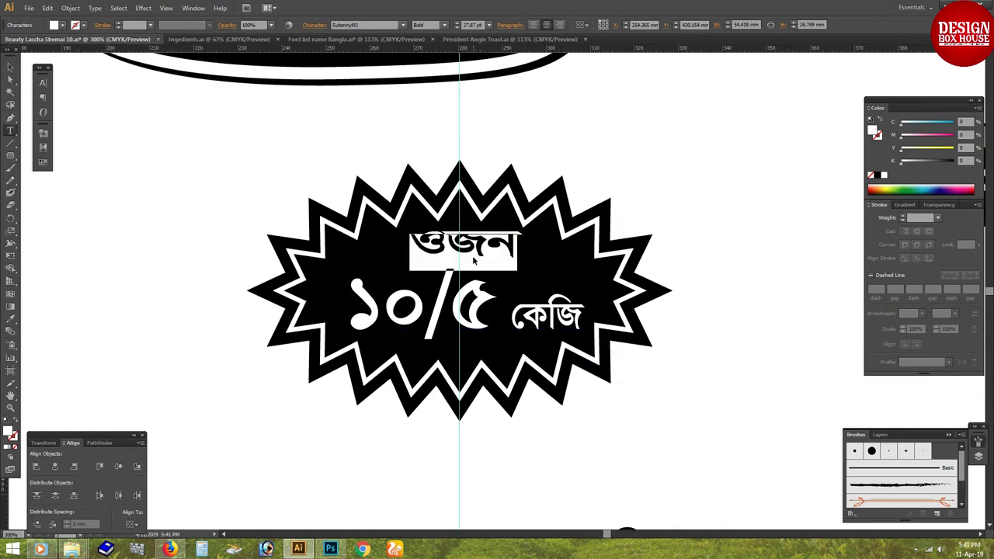
{"action": "key", "text": "Escape"}
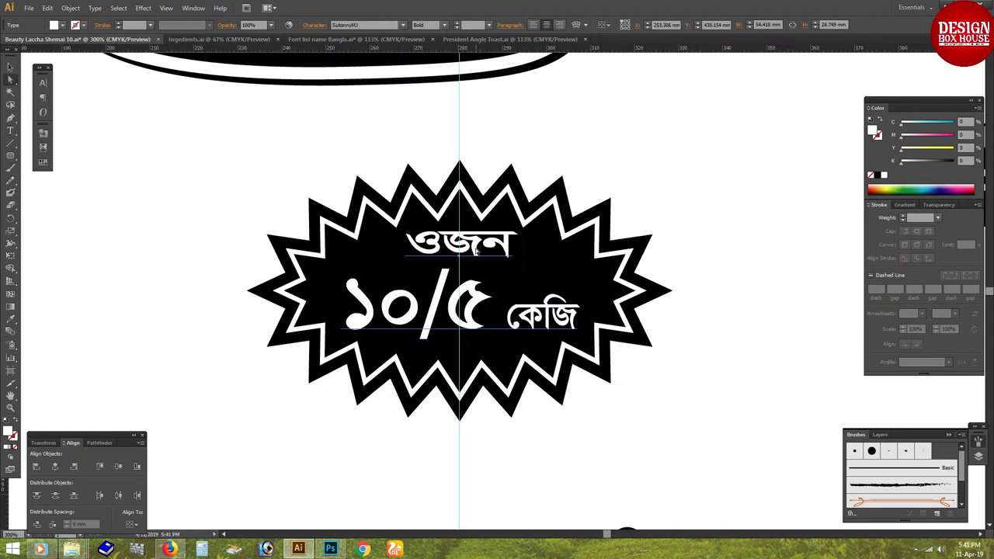
{"action": "key", "text": "t"}
{"action": "double_click", "coordinate": [464, 247]}
{"action": "left_click", "coordinate": [43, 82]}
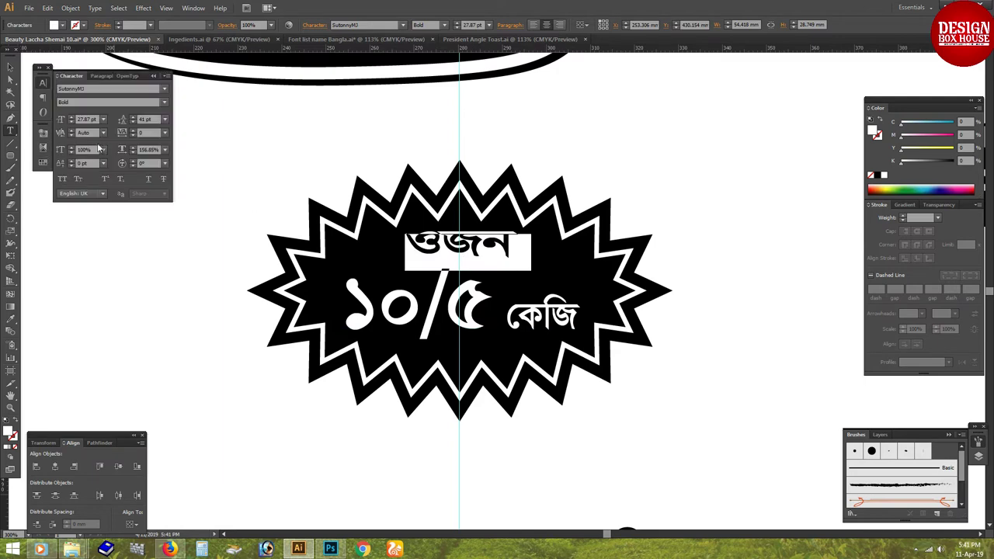
{"action": "key", "text": "ctrl+shift+x"}
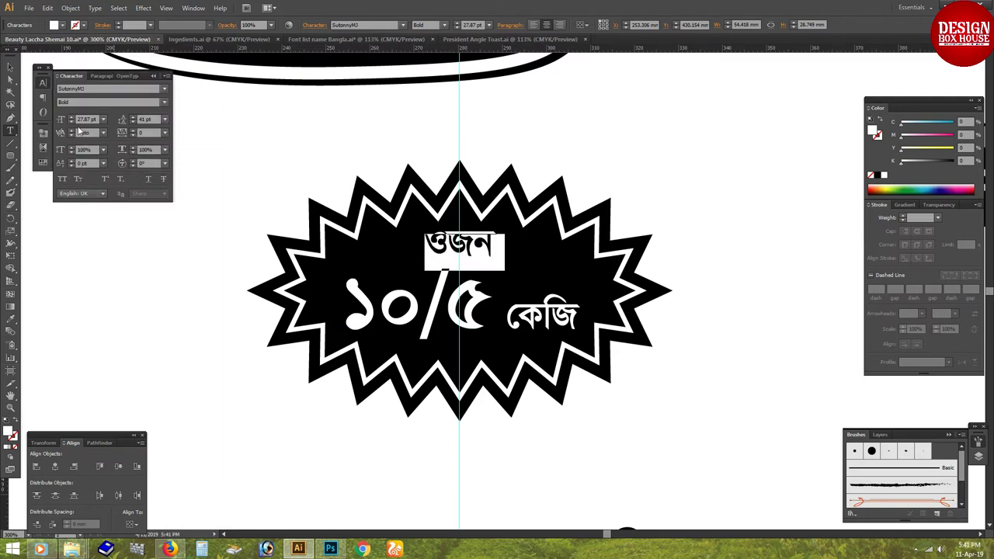
{"action": "left_click", "coordinate": [71, 116]}
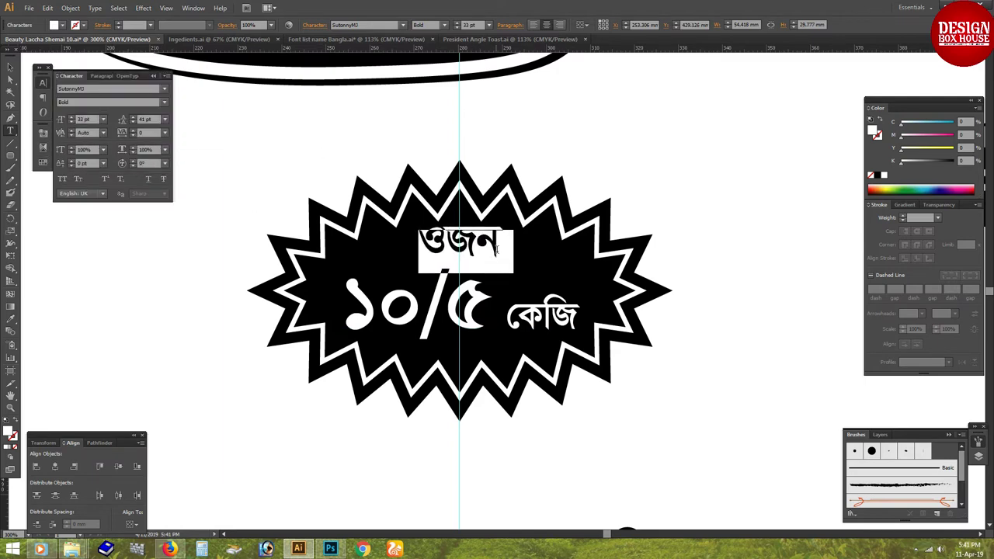
{"action": "left_click", "coordinate": [475, 250], "text": "ctrl"}
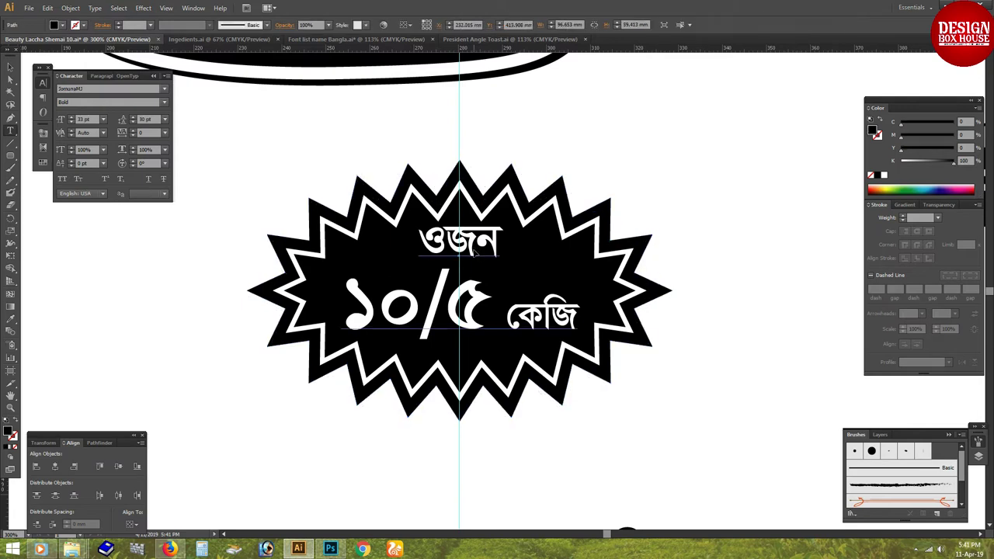
Deselect the badge text and zoom out to view the whole packet
{"action": "key", "text": "ctrl+shift+a"}
{"action": "key", "text": "ctrl+minus"}
{"action": "key", "text": "ctrl+minus"}
{"action": "scroll", "coordinate": [587, 337], "scroll_direction": "down", "scroll_amount": 1}
{"action": "double_click", "coordinate": [464, 304]}
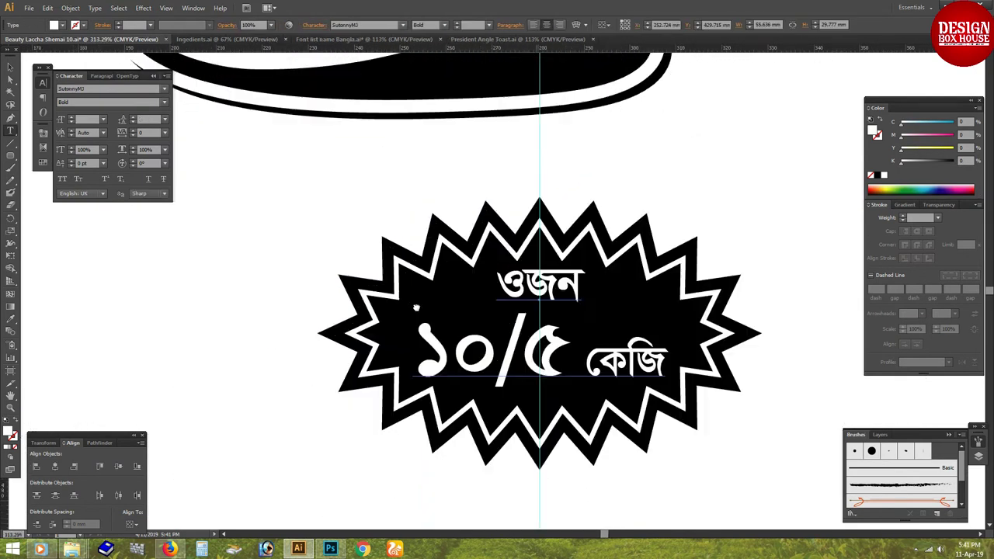
{"action": "scroll", "coordinate": [443, 305], "scroll_direction": "up", "scroll_amount": 3}
{"action": "key", "text": "Escape"}
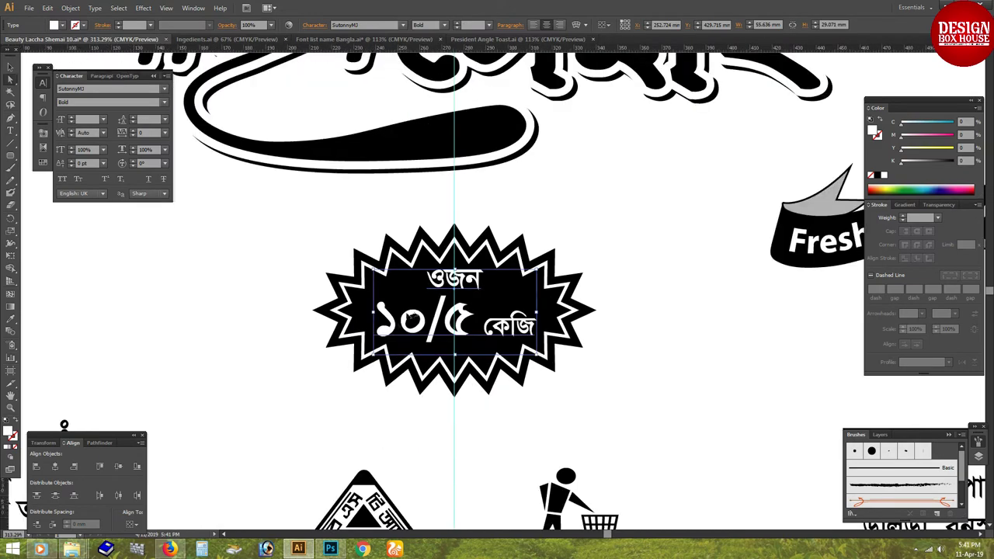
{"action": "key", "text": "ctrl+minus"}
{"action": "key", "text": "ctrl+minus"}
{"action": "key", "text": "ctrl+shift+a"}
{"action": "key", "text": "ctrl+minus"}
{"action": "key", "text": "ctrl+minus"}
Nudge the left text block in the bottom bordered box a few pixels lower
{"action": "left_click", "coordinate": [443, 342]}
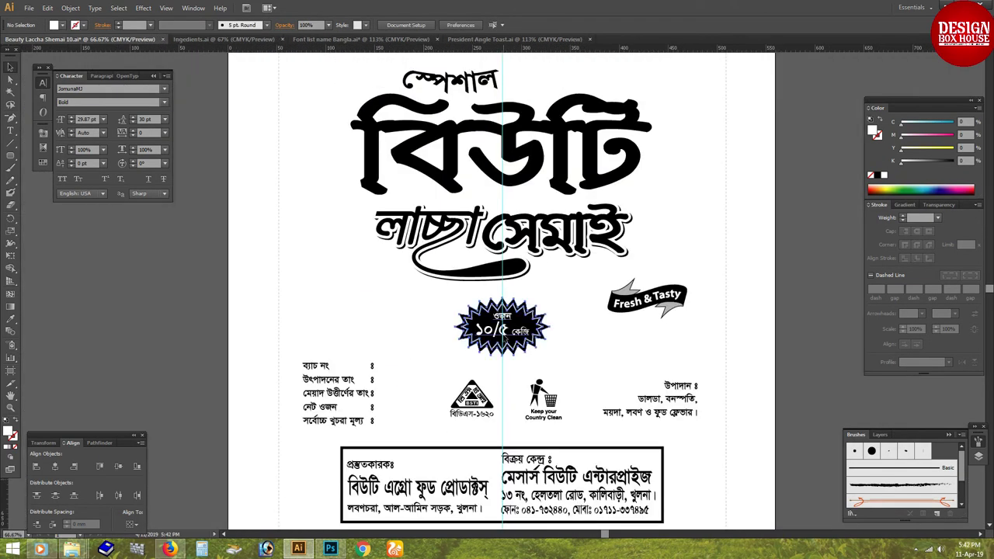
{"action": "key", "text": "ctrl+minus"}
{"action": "left_click", "coordinate": [386, 416]}
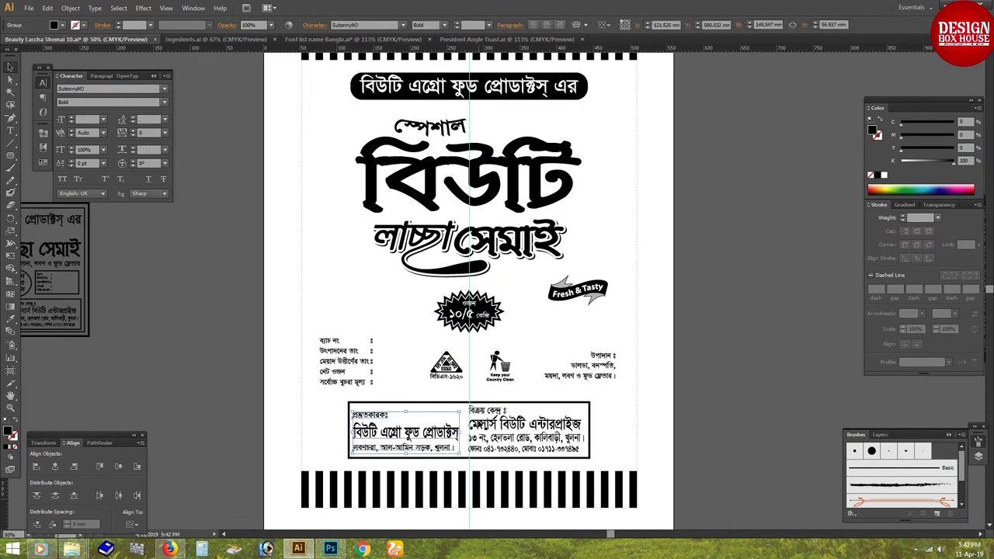
{"action": "left_click", "coordinate": [528, 431], "text": "shift"}
{"action": "left_click_drag", "start_coordinate": [404, 431], "coordinate": [404, 434]}
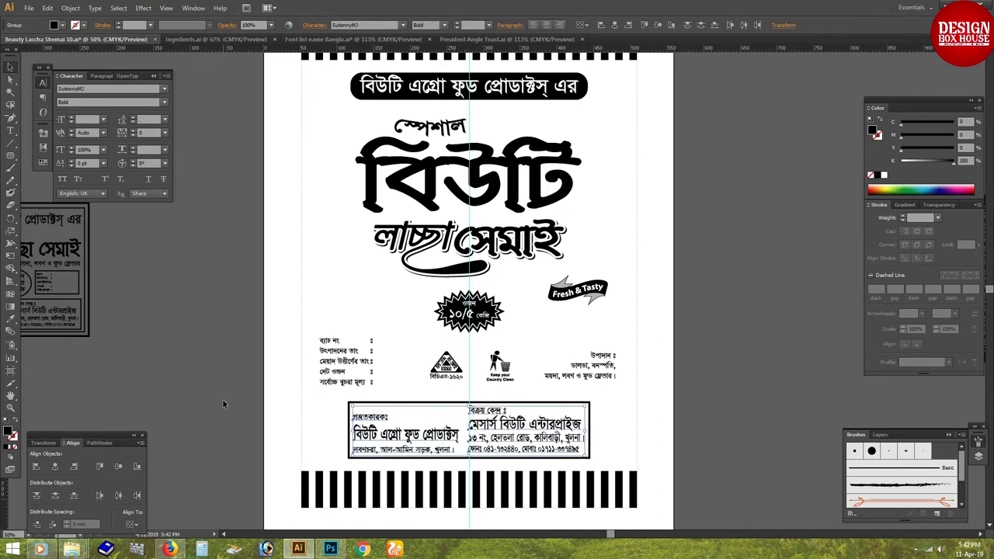
{"action": "left_click", "coordinate": [378, 403]}
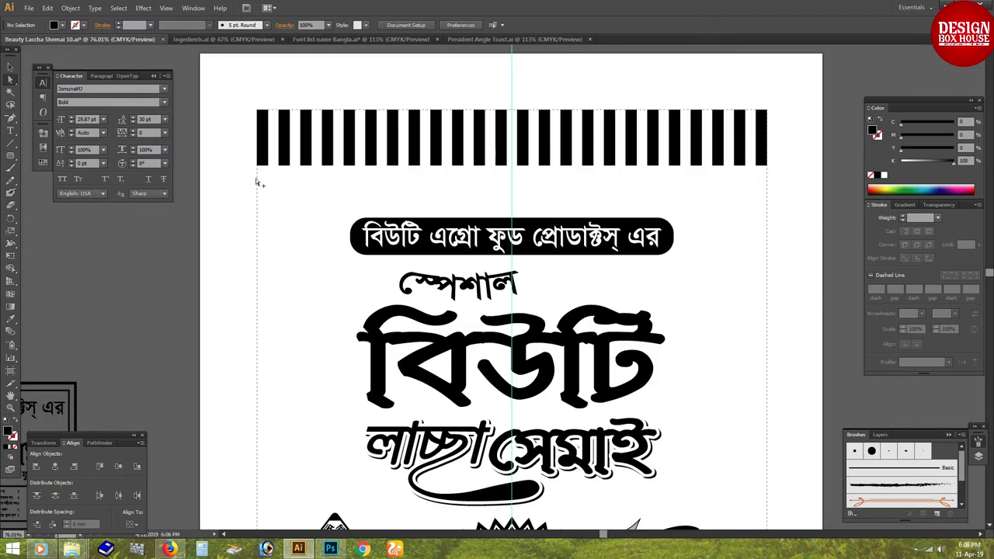
{"action": "left_click", "coordinate": [257, 180]}
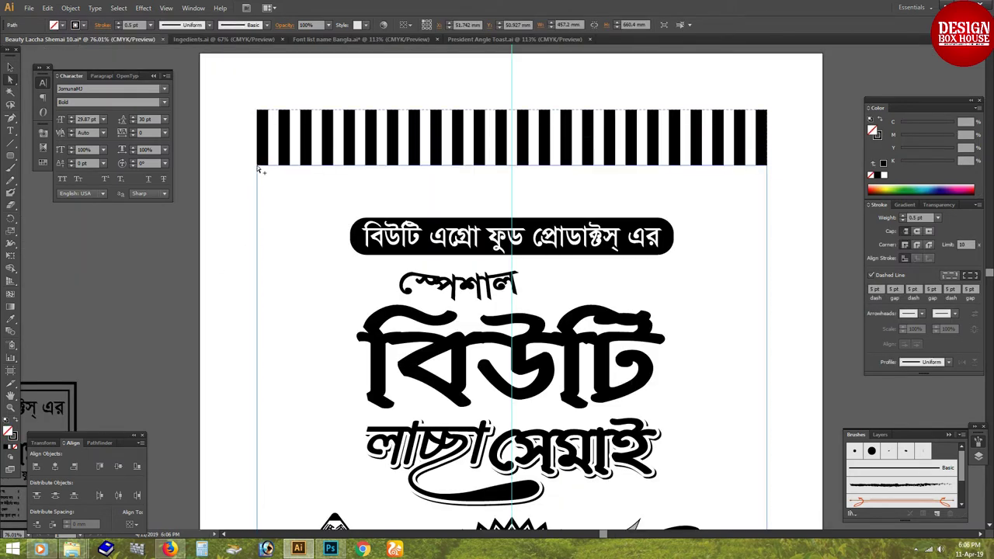
Make the selected strip 5 mm tall and solid black with no stroke, and duplicate it below
{"action": "left_click", "coordinate": [44, 443]}
{"action": "double_click", "coordinate": [96, 470]}
{"action": "type", "text": "5"}
{"action": "key", "text": "Return"}
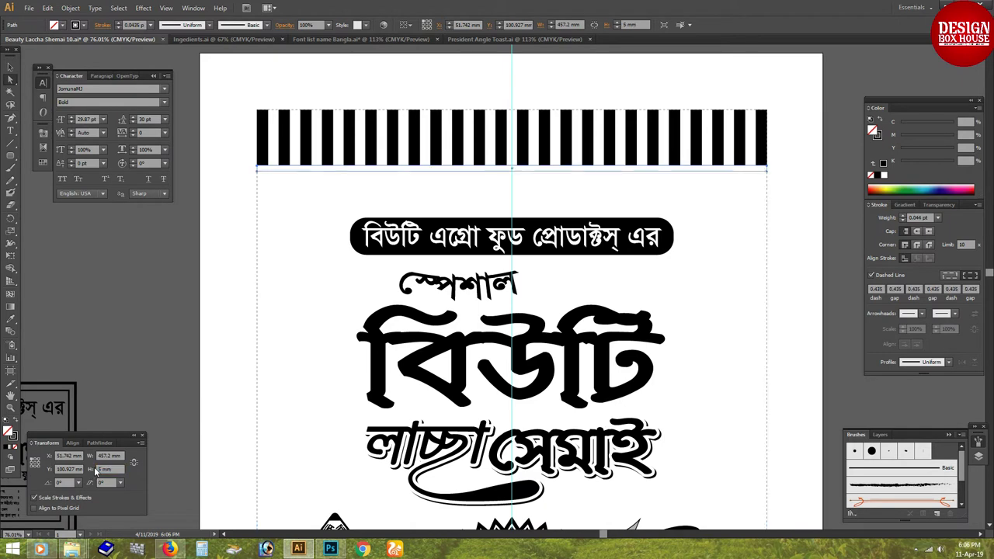
{"action": "key", "text": "ctrl+k"}
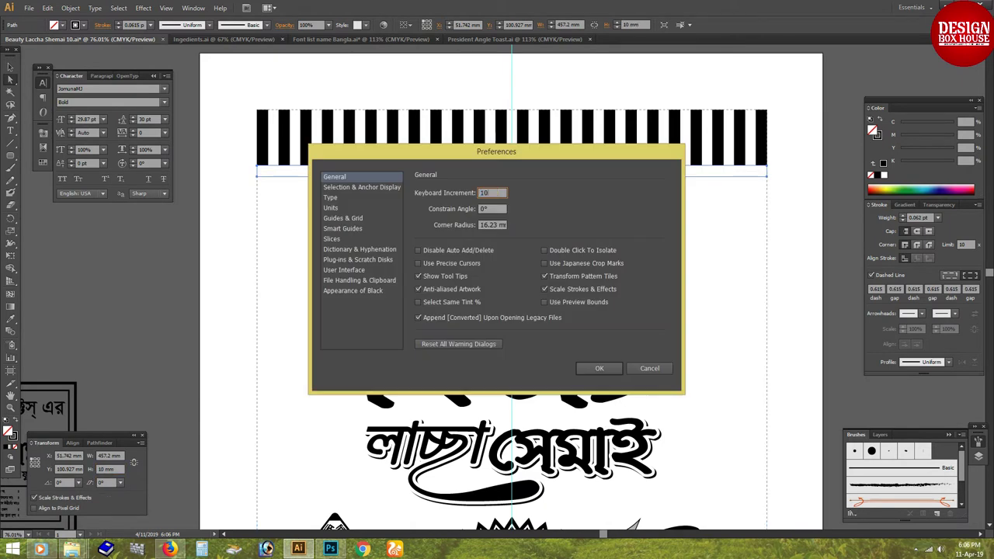
{"action": "key", "text": "Escape"}
{"action": "key", "text": "shift+x"}
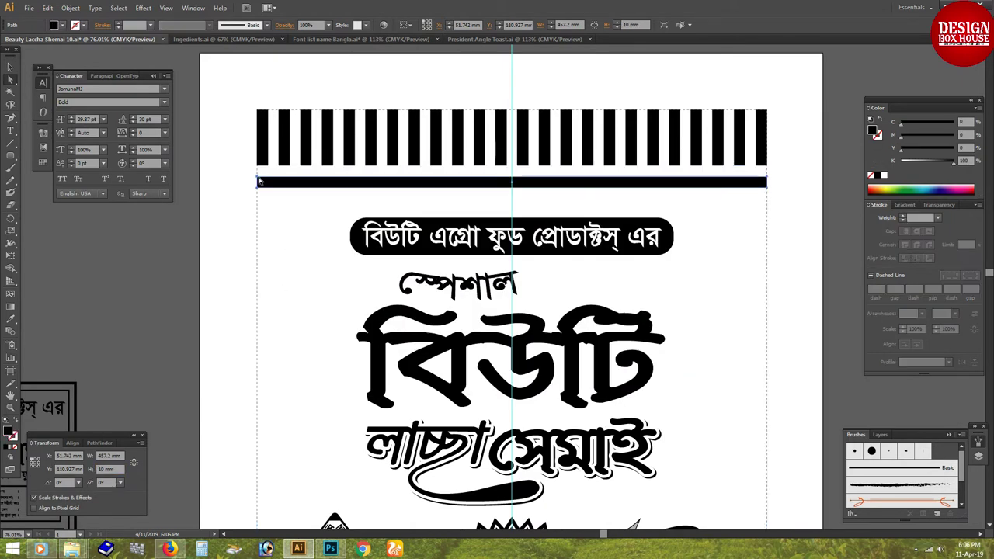
{"action": "key", "text": "alt+Down"}
{"action": "key", "text": "Down"}
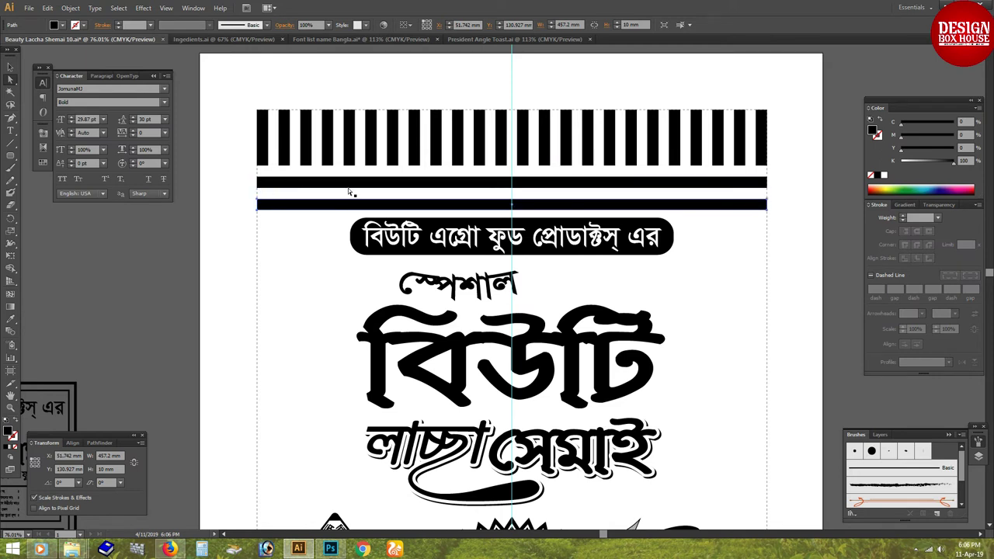
Set the upper strip to 5 mm tall and nudge the black bars into place with 5 mm steps
{"action": "left_click", "coordinate": [341, 184]}
{"action": "key", "text": "ctrl+k"}
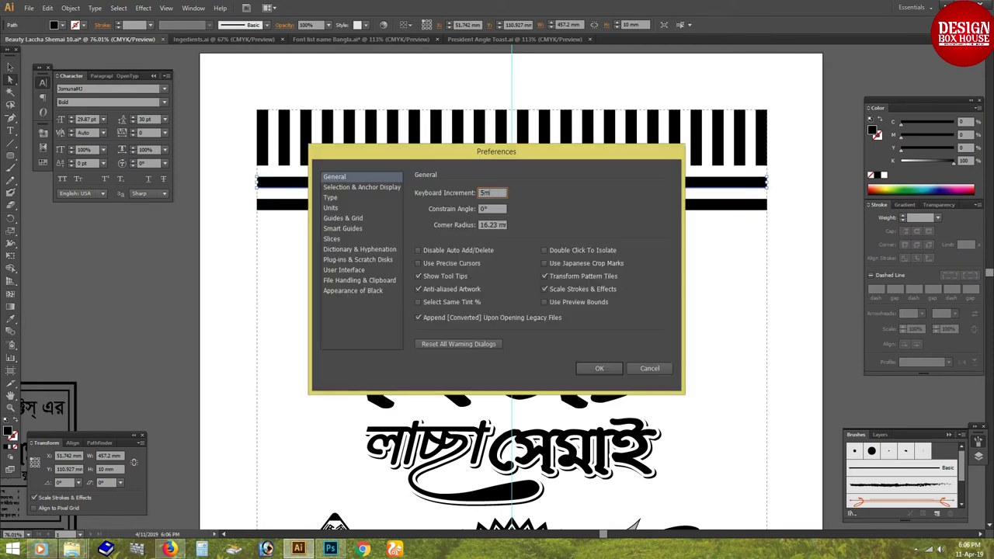
{"action": "key", "text": "Return"}
{"action": "key", "text": "Up"}
{"action": "left_click", "coordinate": [98, 469]}
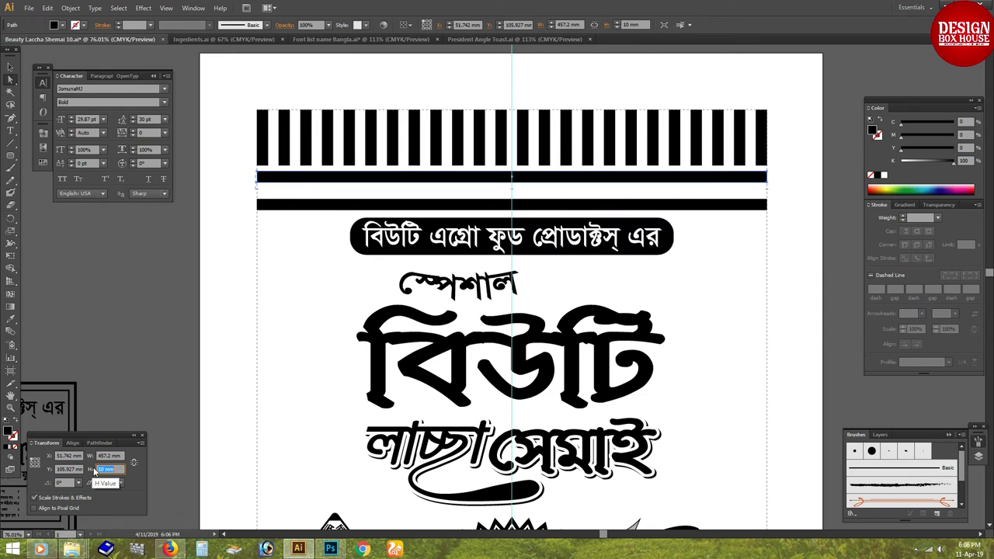
{"action": "type", "text": "5"}
{"action": "key", "text": "Return"}
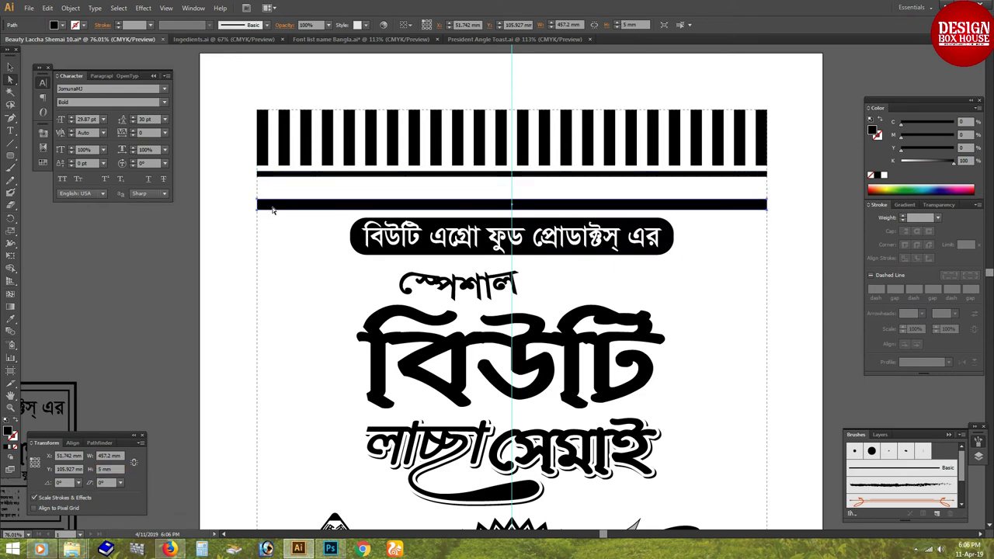
{"action": "key", "text": "Up"}
{"action": "key", "text": "Up"}
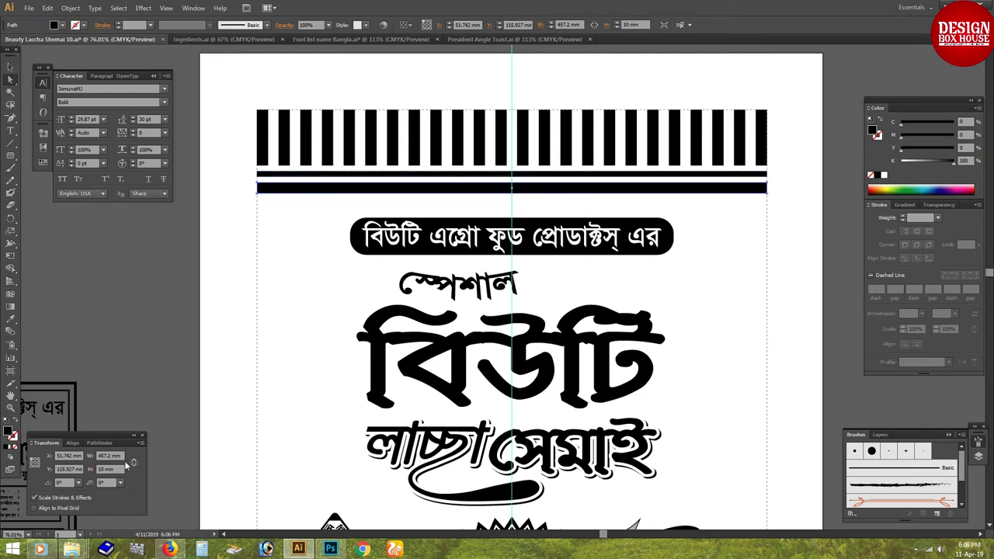
{"action": "type", "text": "5"}
{"action": "key", "text": "Return"}
{"action": "key", "text": "Up"}
Delete the old bottom stripes and place a flipped copy of the top border at the bottom
{"action": "key", "text": "Tab"}
{"action": "key", "text": "ctrl+minus"}
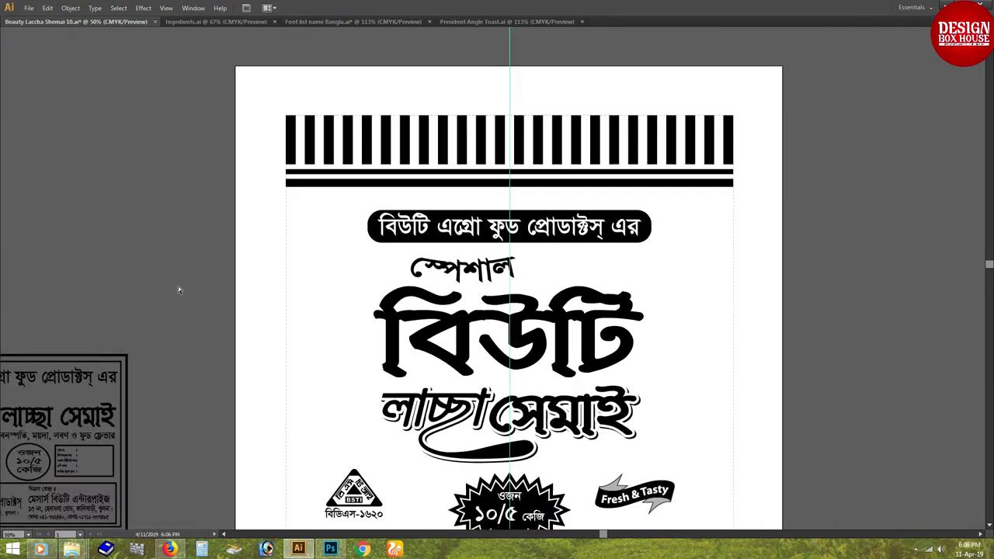
{"action": "key", "text": "ctrl+minus"}
{"action": "key", "text": "ctrl+minus"}
{"action": "key", "text": "Delete"}
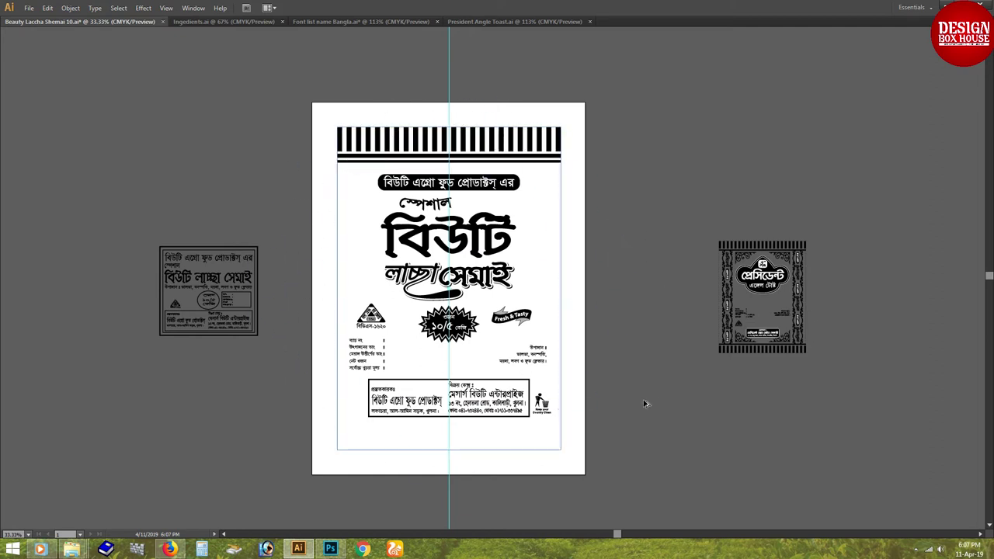
{"action": "key", "text": "ctrl+d"}
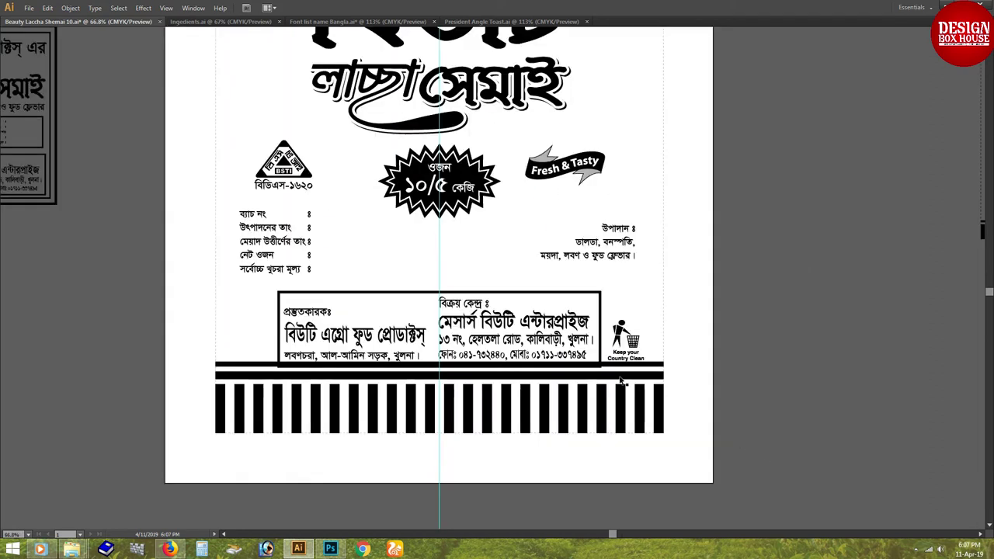
Lift the bordered address box up off the bottom bars
{"action": "scroll", "coordinate": [458, 466], "scroll_direction": "up", "scroll_amount": 2, "text": "alt"}
{"action": "left_click", "coordinate": [393, 311]}
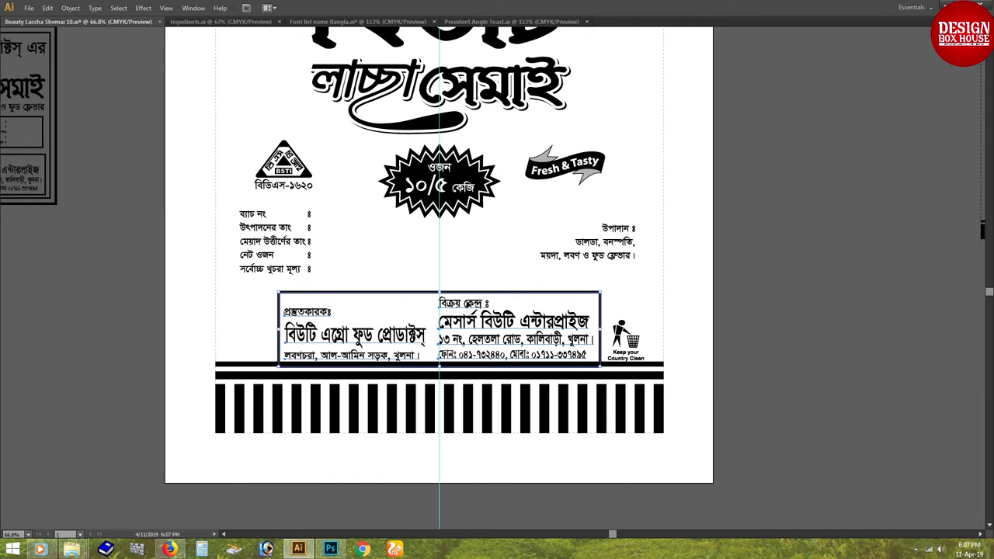
{"action": "left_click_drag", "start_coordinate": [466, 311], "coordinate": [466, 301]}
{"action": "left_click", "coordinate": [623, 330]}
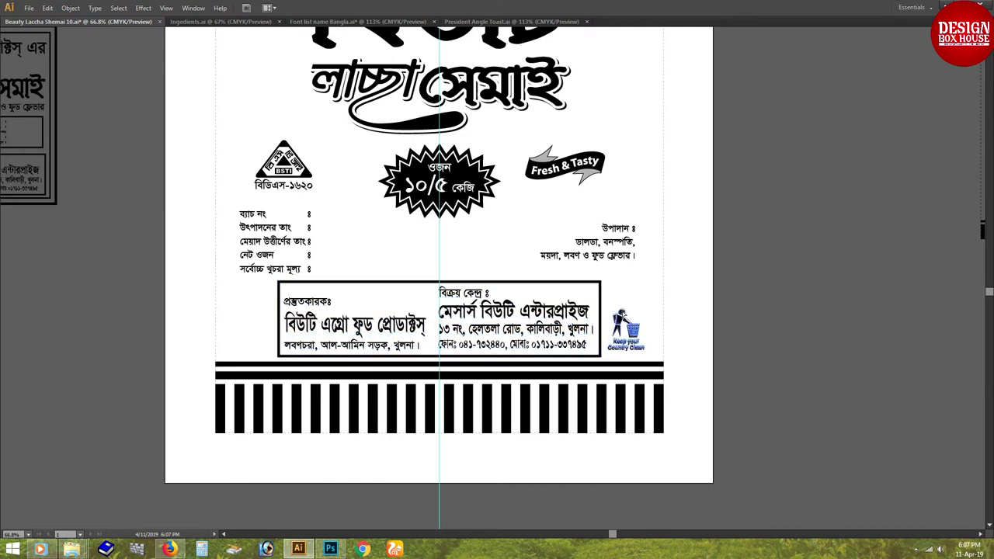
Widen the black header pill around its text and zoom out to see the label
{"action": "scroll", "coordinate": [335, 164], "scroll_direction": "up", "scroll_amount": 6}
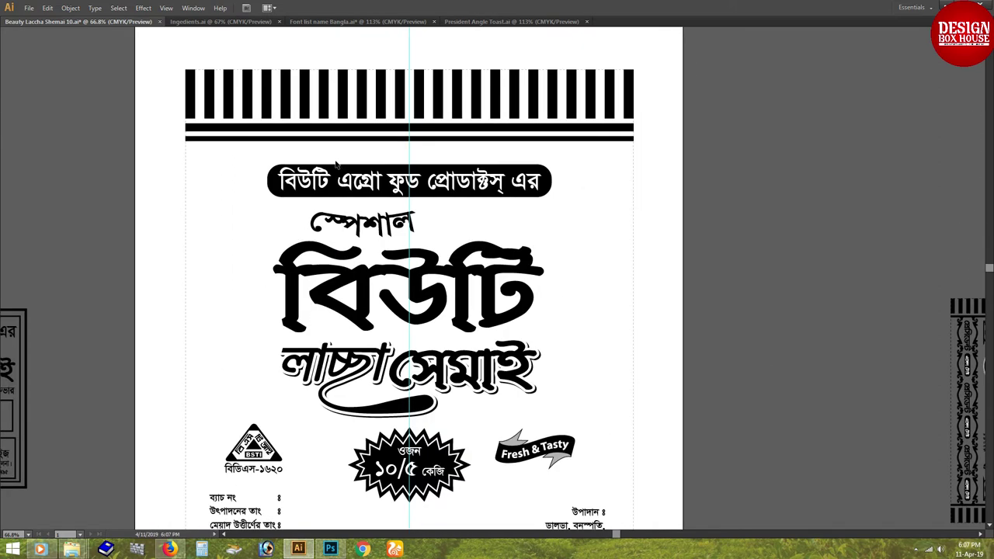
{"action": "scroll", "coordinate": [544, 211], "scroll_direction": "up", "scroll_amount": 2}
{"action": "scroll", "coordinate": [561, 211], "scroll_direction": "up", "scroll_amount": 3}
{"action": "left_click", "coordinate": [728, 280]}
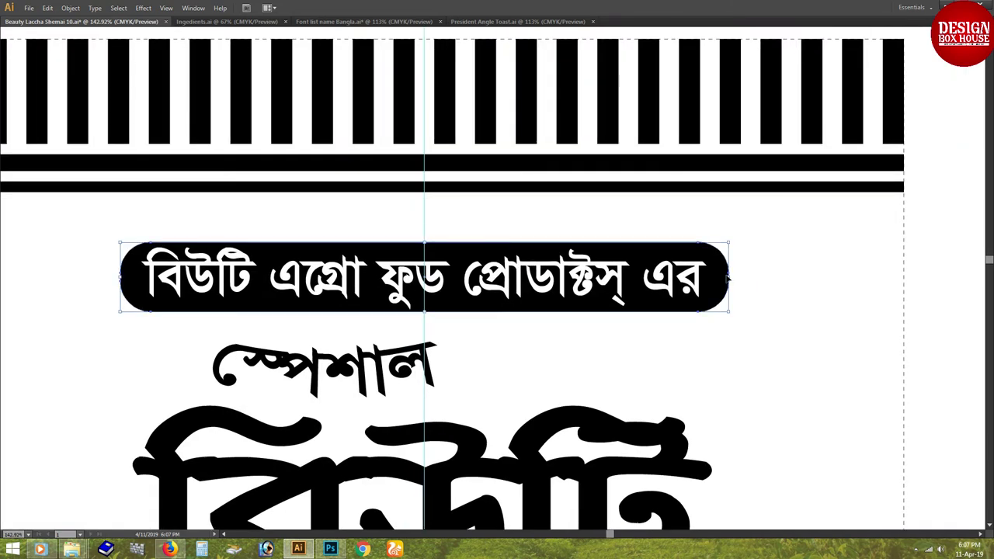
{"action": "left_click_drag", "start_coordinate": [728, 280], "coordinate": [752, 279]}
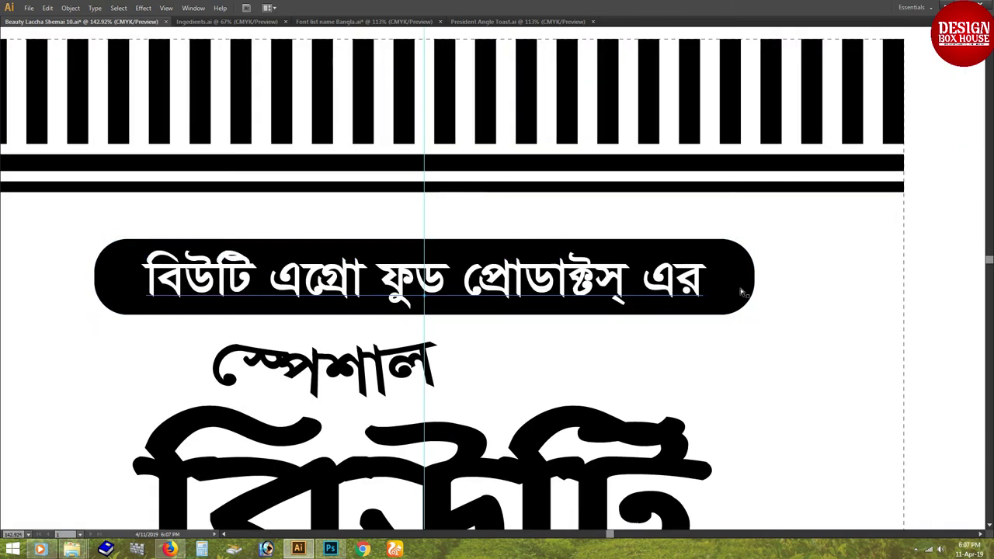
{"action": "left_click", "coordinate": [821, 271]}
{"action": "key", "text": "ctrl+minus"}
{"action": "key", "text": "ctrl+minus"}
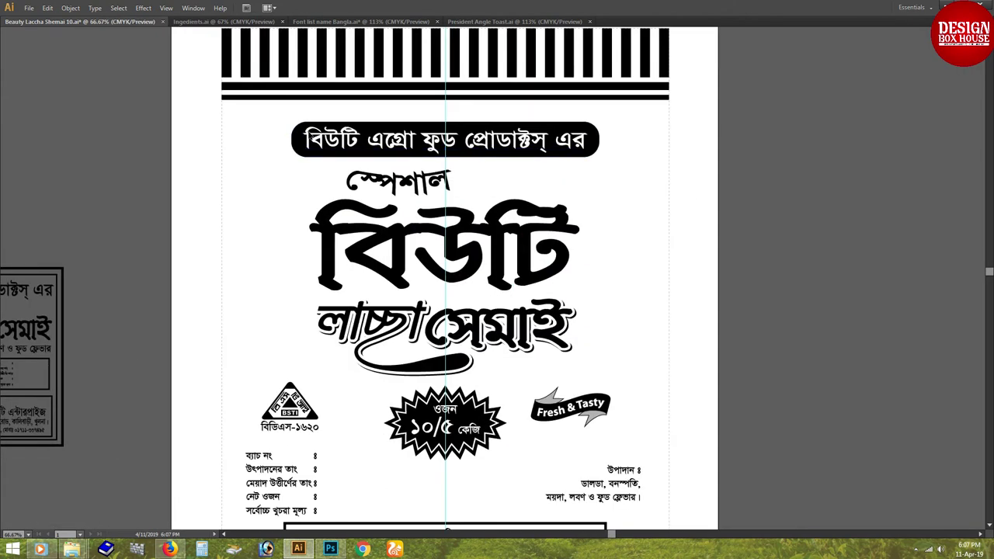
{"action": "key", "text": "ctrl+minus"}
{"action": "key", "text": "Tab"}
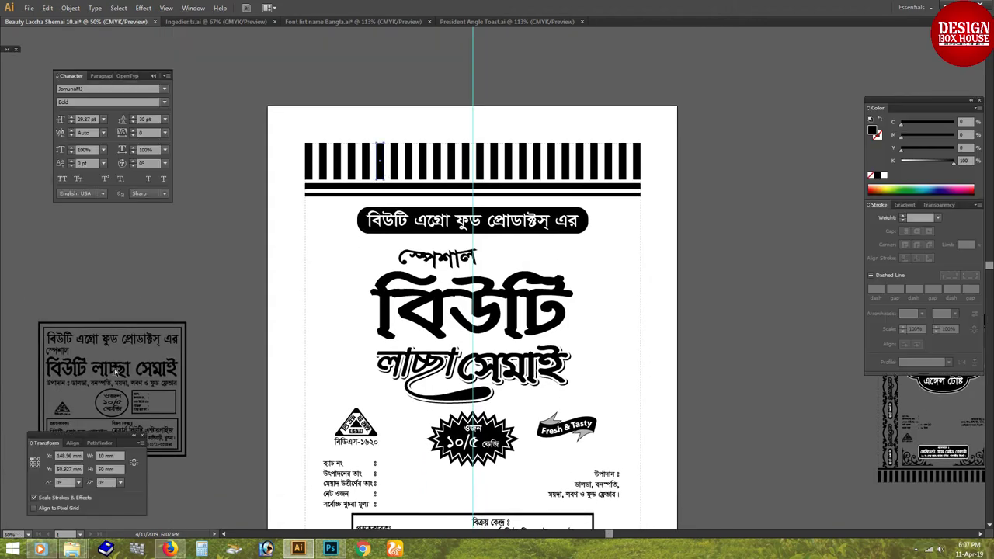
{"action": "scroll", "coordinate": [208, 219], "scroll_direction": "down", "scroll_amount": 4}
{"action": "left_click", "coordinate": [223, 215]}
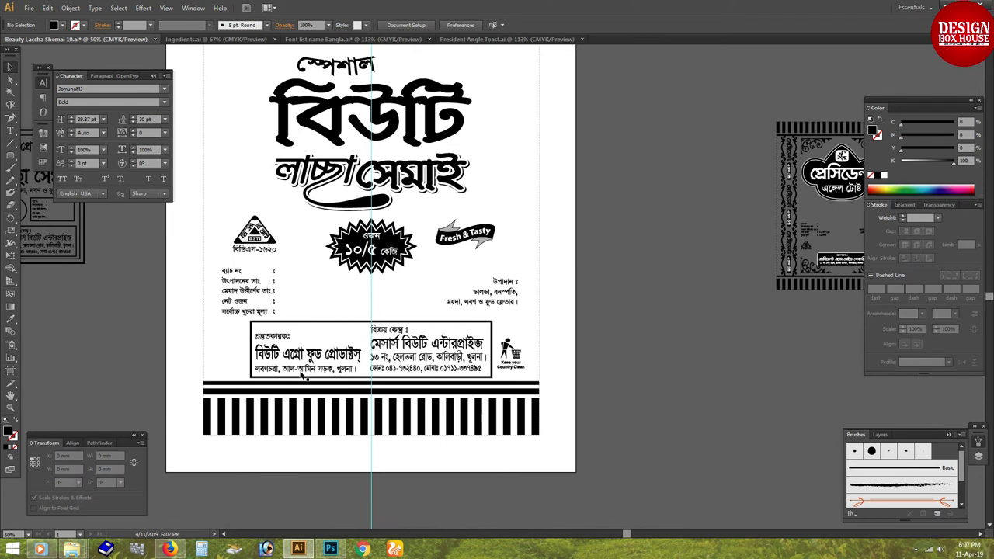
{"action": "key", "text": "Tab"}
{"action": "scroll", "coordinate": [216, 242], "scroll_direction": "up", "scroll_amount": 4}
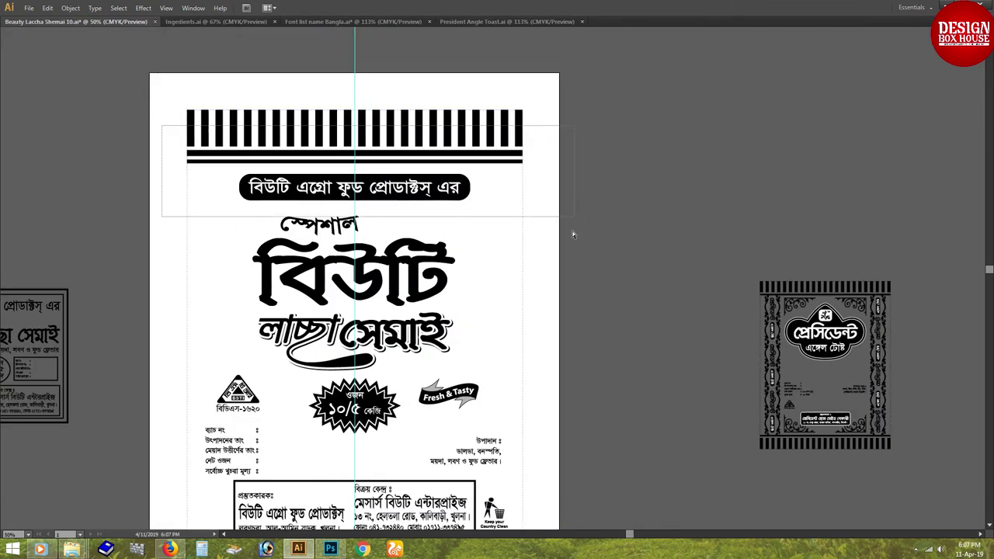
{"action": "left_click_drag", "start_coordinate": [574, 235], "coordinate": [556, 202]}
{"action": "key", "text": "ctrl+k"}
{"action": "key", "text": "Return"}
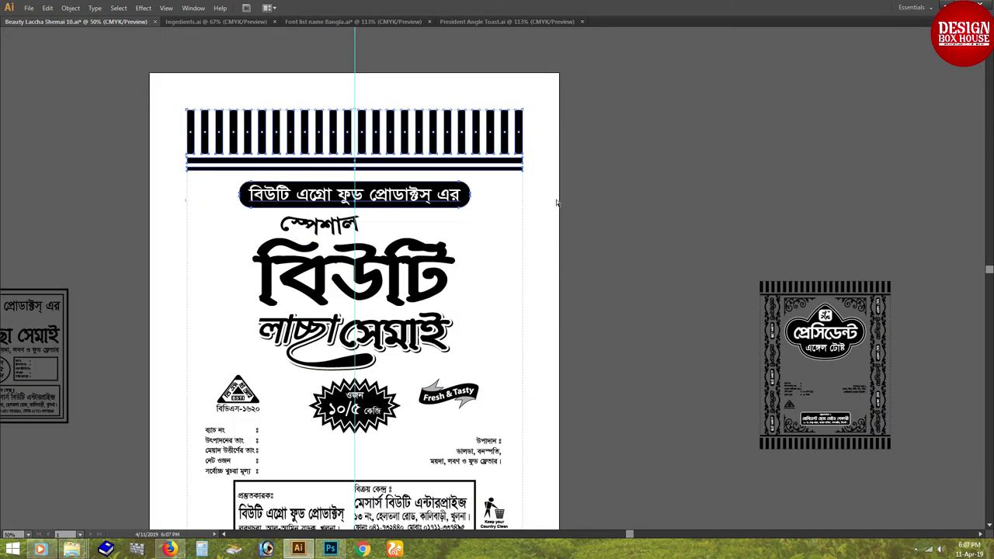
{"action": "left_click", "coordinate": [556, 203]}
{"action": "mouse_move", "coordinate": [163, 134]}
{"action": "left_mouse_down"}
{"action": "mouse_move", "coordinate": [584, 218]}
{"action": "mouse_move", "coordinate": [573, 217]}
{"action": "left_mouse_up"}
{"action": "left_click_drag", "start_coordinate": [317, 228], "coordinate": [317, 234]}
{"action": "key", "text": "ctrl+shift+a"}
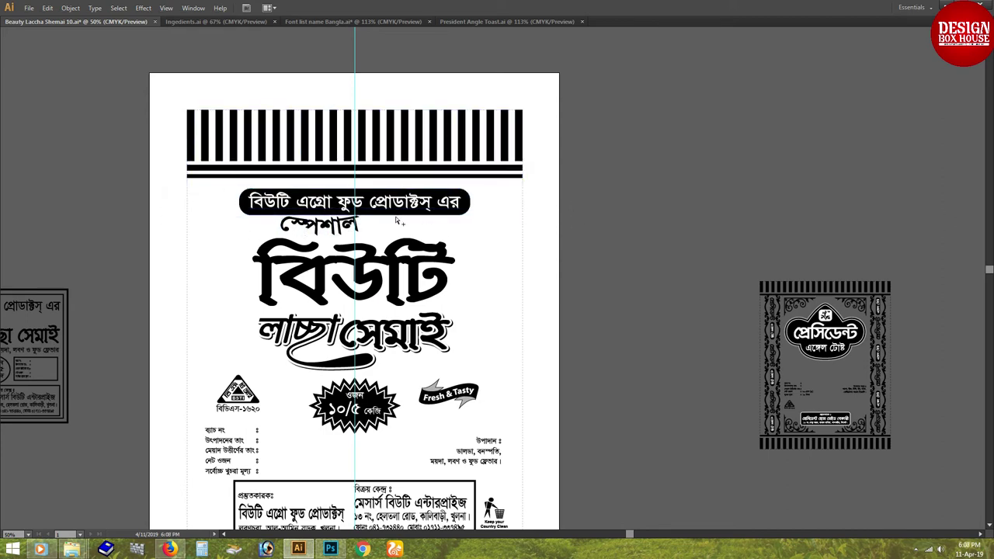
{"action": "scroll", "coordinate": [404, 328], "scroll_direction": "down", "scroll_amount": 3}
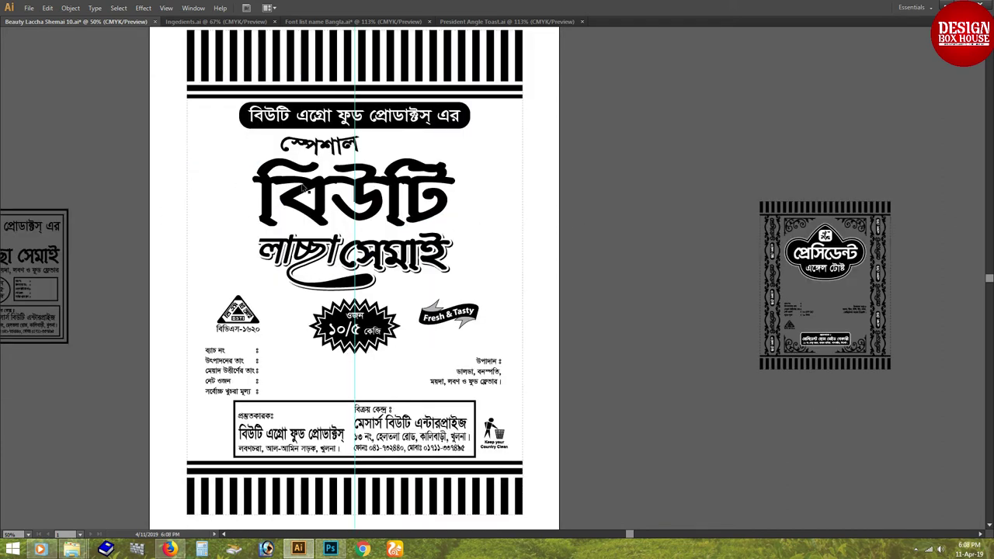
{"action": "left_click", "coordinate": [322, 278]}
{"action": "left_click", "coordinate": [381, 342]}
Tighten the batch details list's leading to 38 pt
{"action": "scroll", "coordinate": [382, 342], "scroll_direction": "down", "scroll_amount": 2}
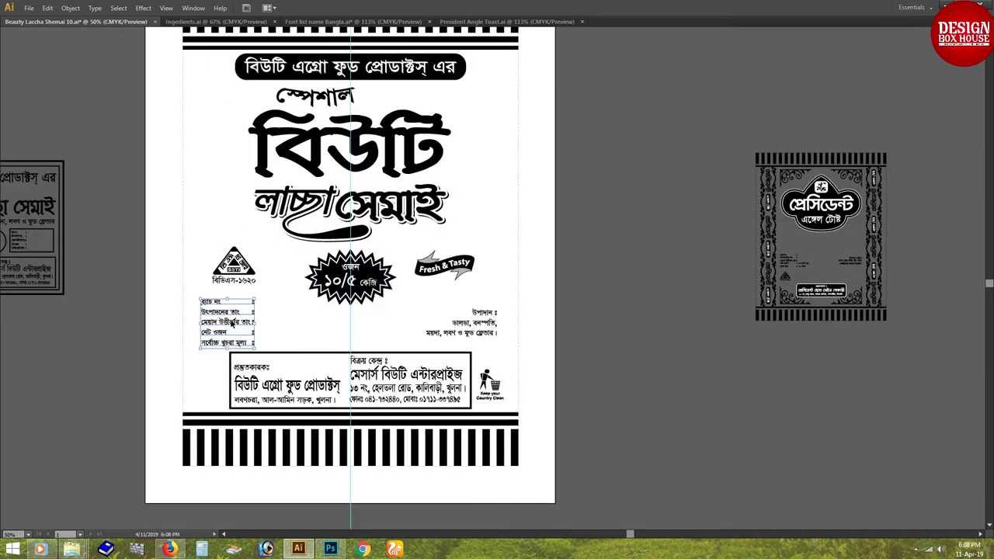
{"action": "key", "text": "ctrl+t"}
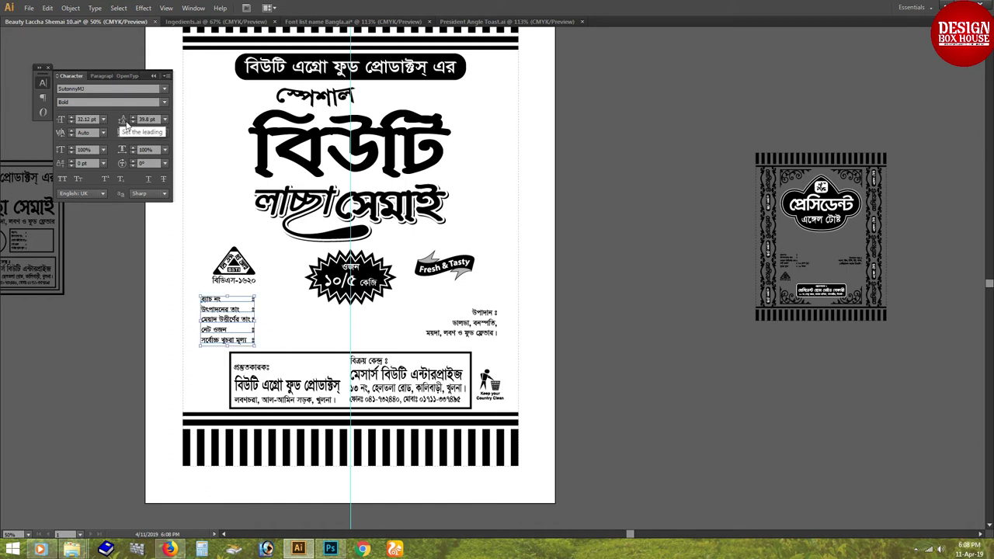
{"action": "left_click", "coordinate": [133, 122]}
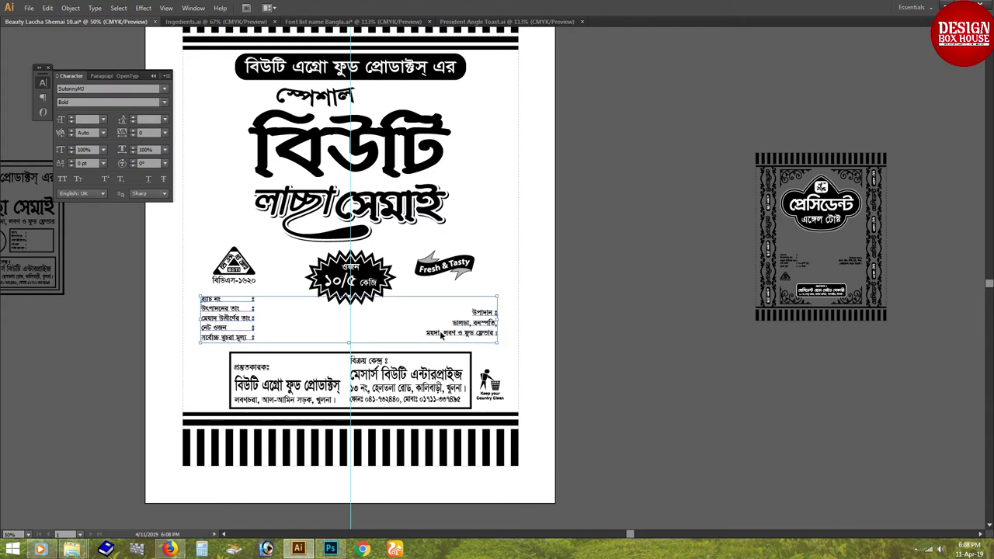
{"action": "left_click", "coordinate": [471, 378]}
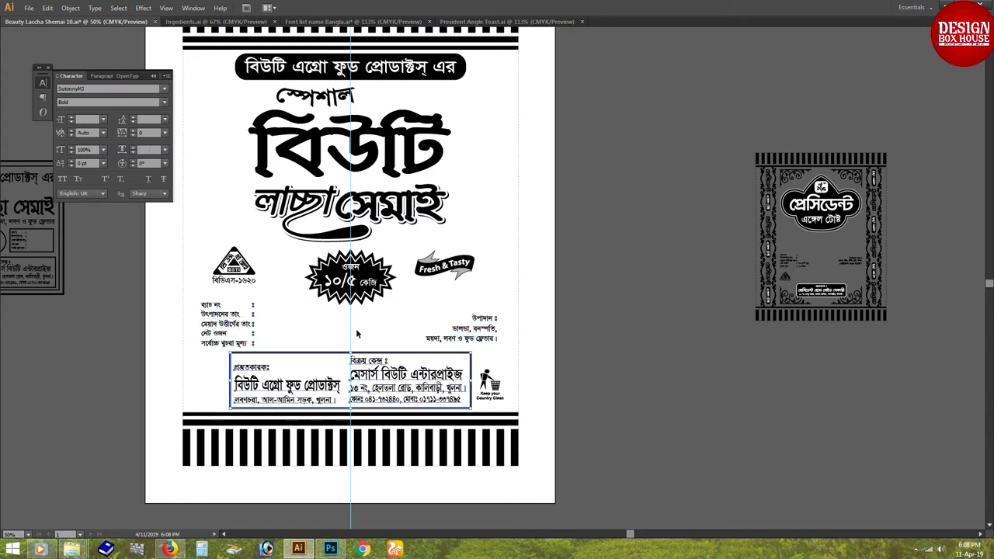
Move the logo and batch list to the left margin, using a 5-unit keyboard increment
{"action": "left_click", "coordinate": [326, 268]}
{"action": "left_click", "coordinate": [237, 268], "text": "shift"}
{"action": "left_click", "coordinate": [443, 268], "text": "shift"}
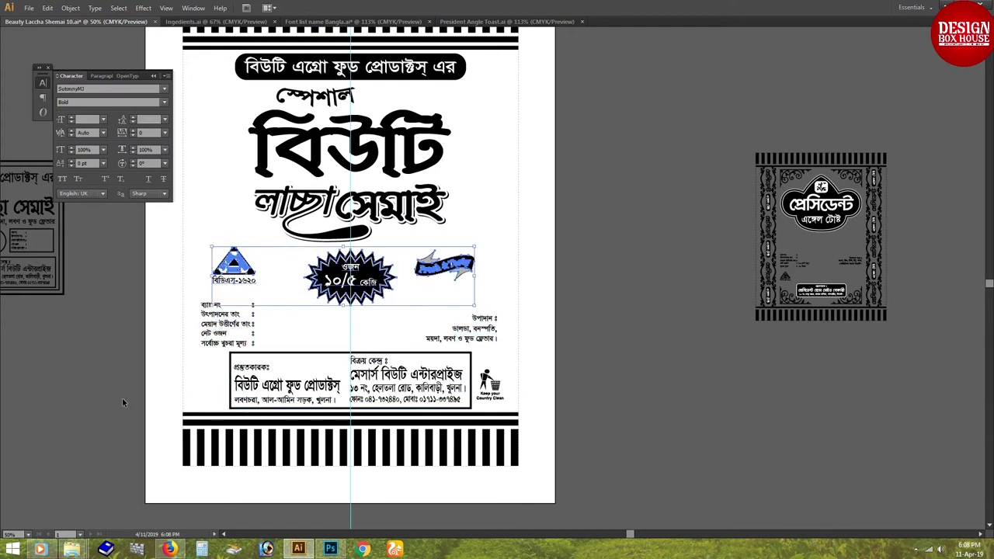
{"action": "key", "text": "Tab"}
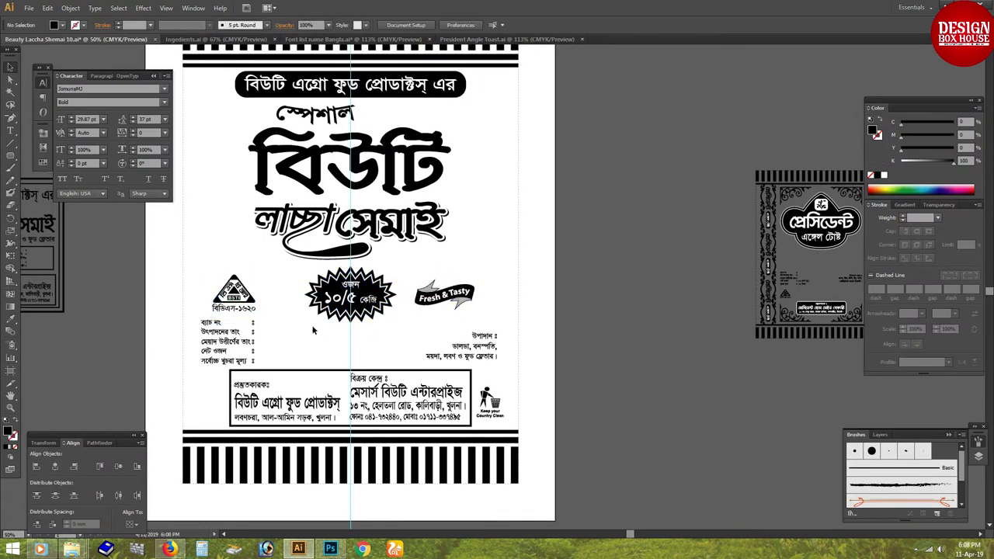
{"action": "key", "text": "Tab"}
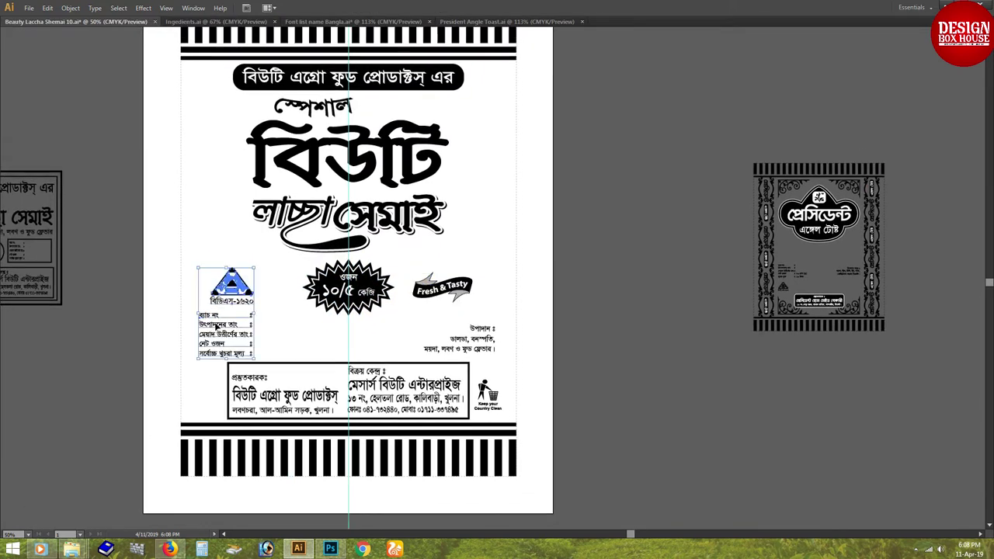
{"action": "key", "text": "Tab"}
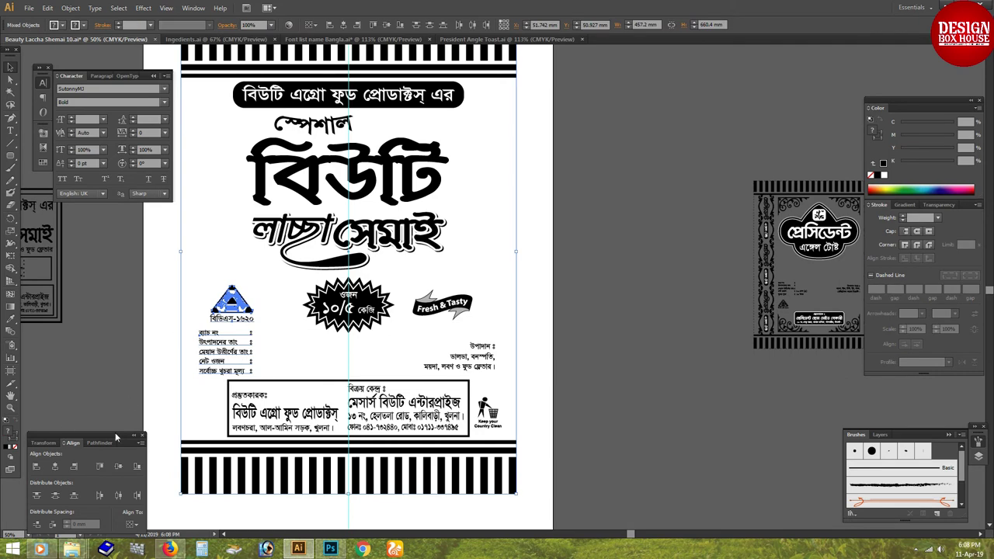
{"action": "left_click_drag", "start_coordinate": [243, 361], "coordinate": [226, 362]}
{"action": "key", "text": "ctrl+k"}
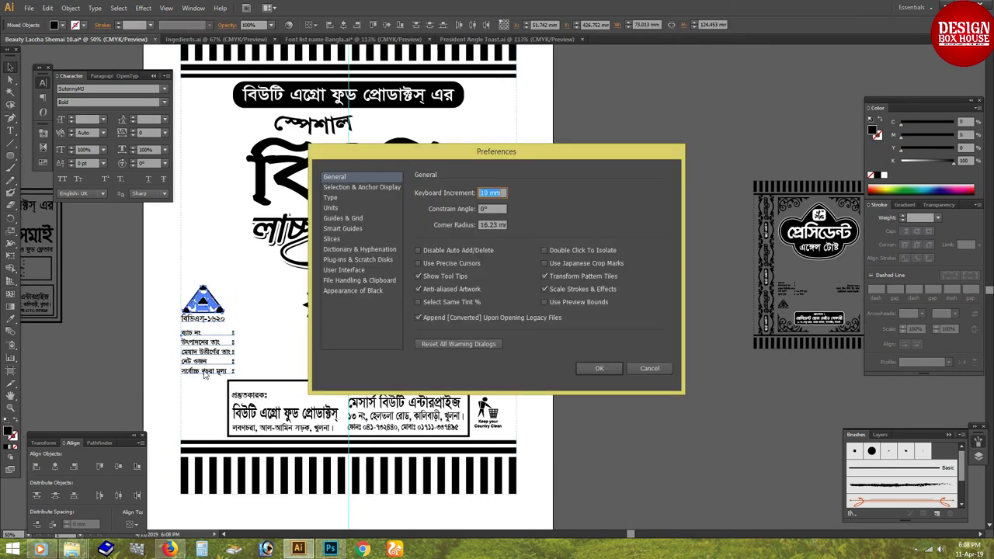
{"action": "type", "text": "5"}
{"action": "key", "text": "Return"}
{"action": "key", "text": "Right"}
{"action": "key", "text": "Right"}
{"action": "key", "text": "Right"}
{"action": "key", "text": "Right"}
{"action": "left_click", "coordinate": [310, 361]}
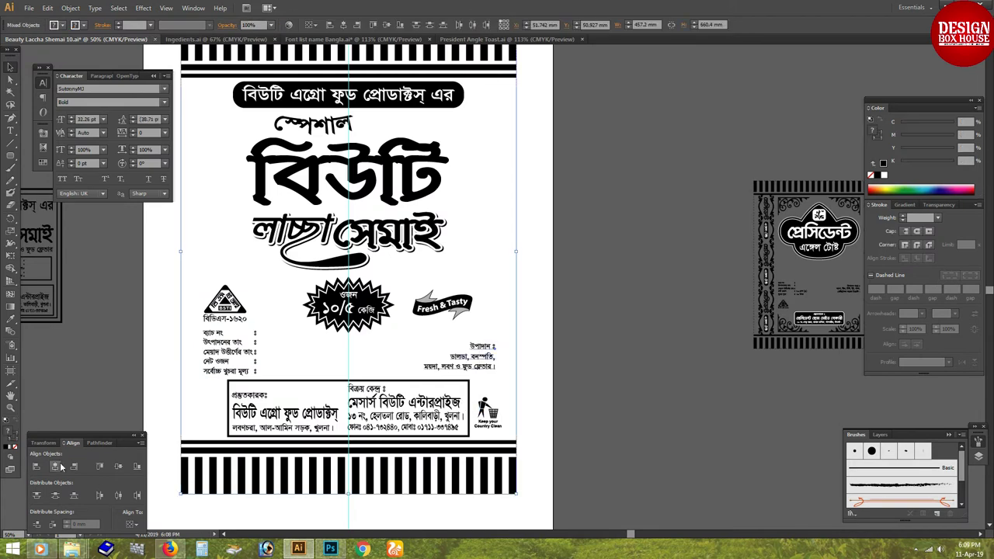
Nudge the ingredients text block into line beside the centre guide
{"action": "left_click_drag", "start_coordinate": [454, 370], "coordinate": [467, 372]}
{"action": "key", "text": "Left"}
{"action": "key", "text": "Left"}
{"action": "key", "text": "Left"}
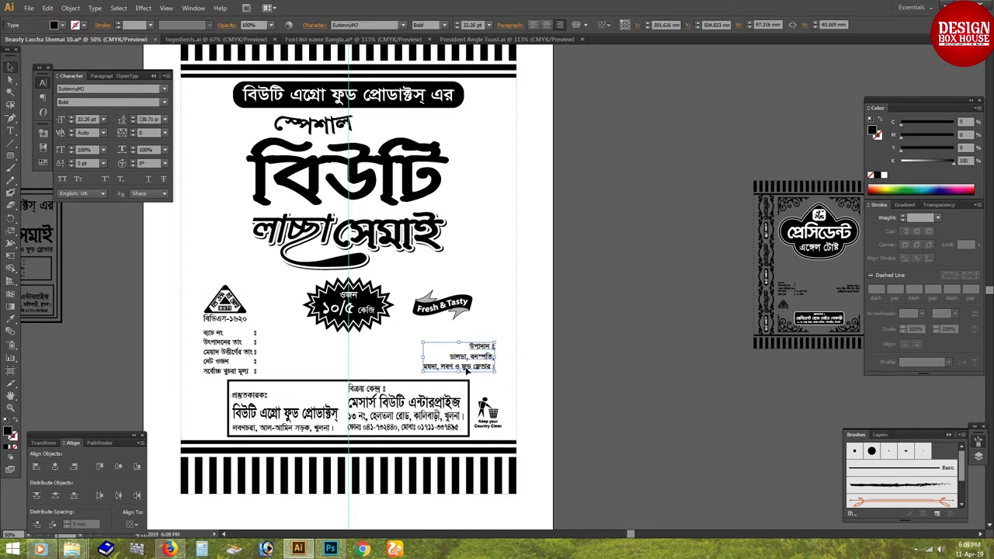
{"action": "key", "text": "Left"}
{"action": "key", "text": "Left"}
{"action": "key", "text": "ctrl+shift+a"}
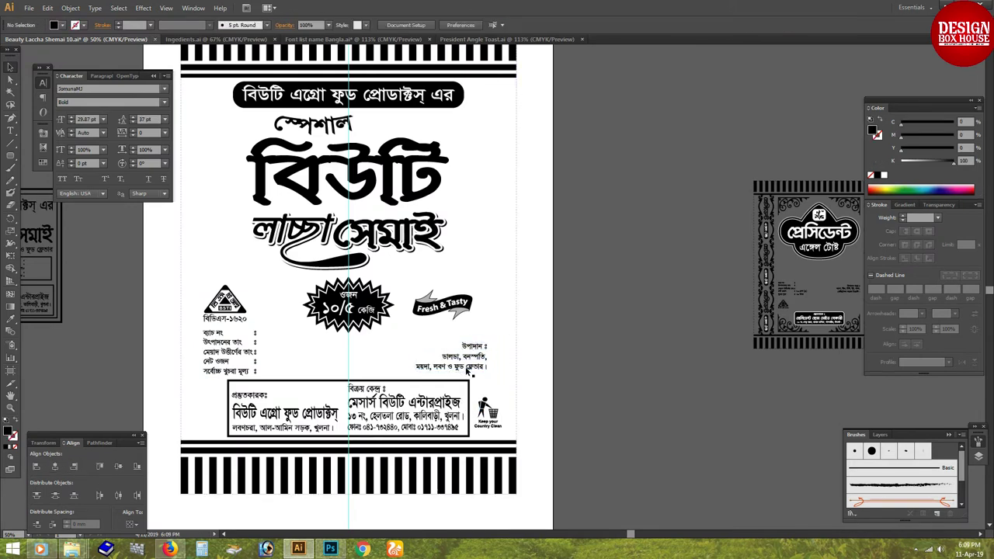
{"action": "left_click", "coordinate": [466, 365]}
{"action": "left_click", "coordinate": [245, 344], "text": "shift"}
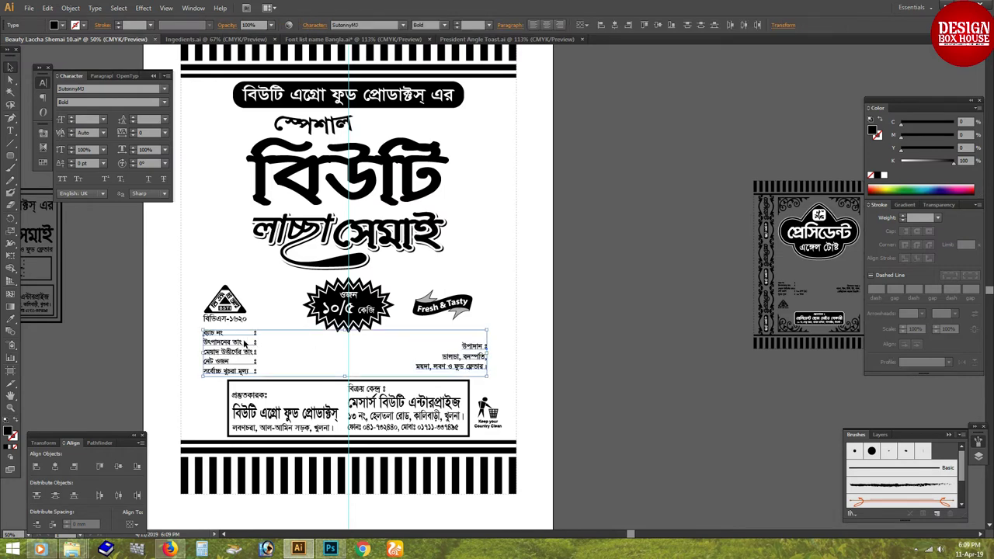
{"action": "left_click_drag", "start_coordinate": [441, 358], "coordinate": [447, 359]}
{"action": "left_click", "coordinate": [272, 307]}
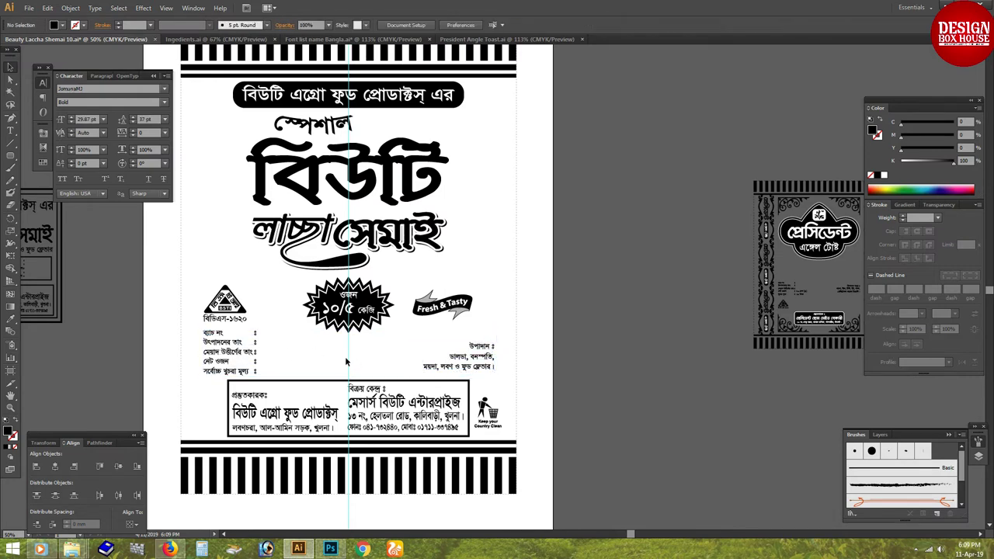
{"action": "key", "text": "Tab"}
{"action": "scroll", "coordinate": [275, 237], "scroll_direction": "up", "scroll_amount": 1}
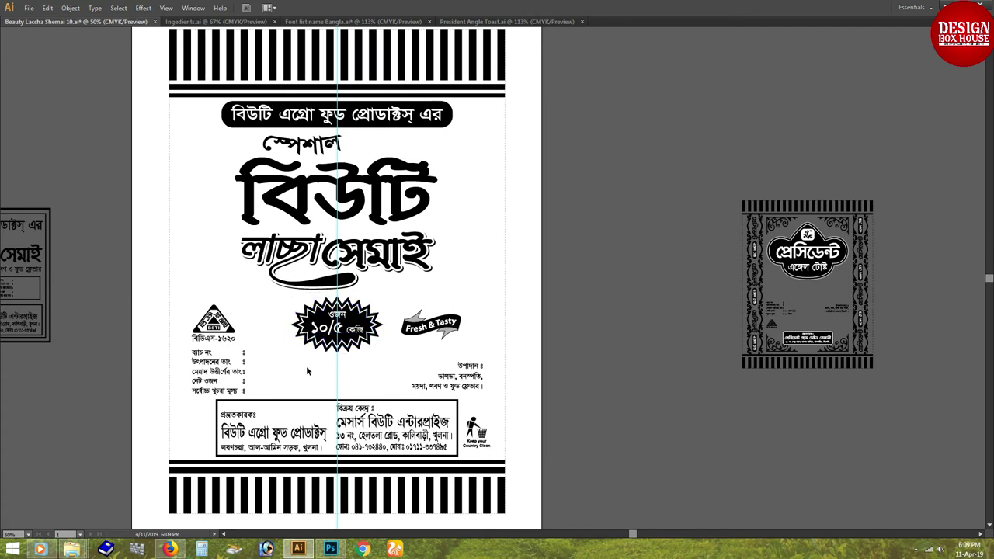
Save Beauty Laccha Shemai 10.ai, replacing the existing file
{"action": "scroll", "coordinate": [309, 381], "scroll_direction": "up", "scroll_amount": 1}
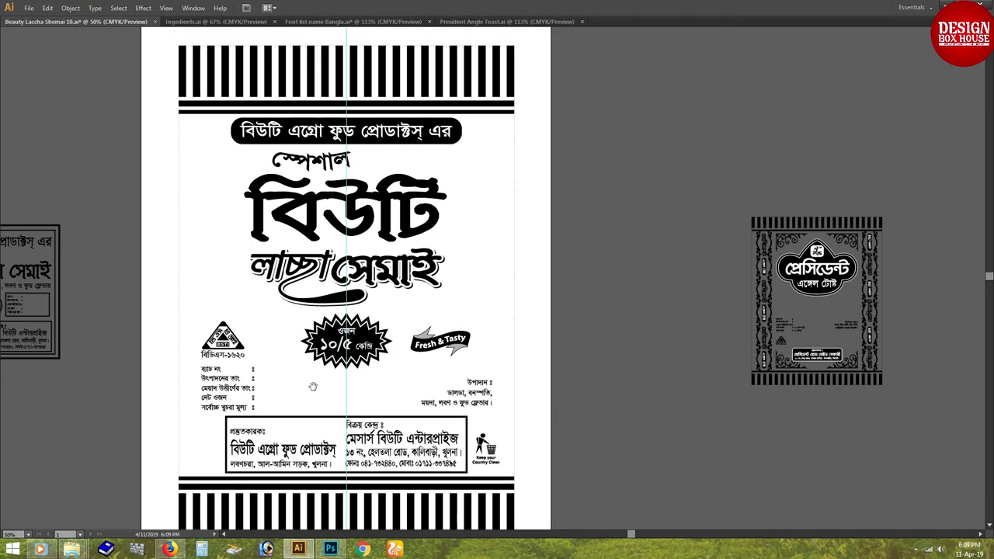
{"action": "scroll", "coordinate": [310, 389], "scroll_direction": "up", "scroll_amount": 1}
{"action": "key", "text": "ctrl+s"}
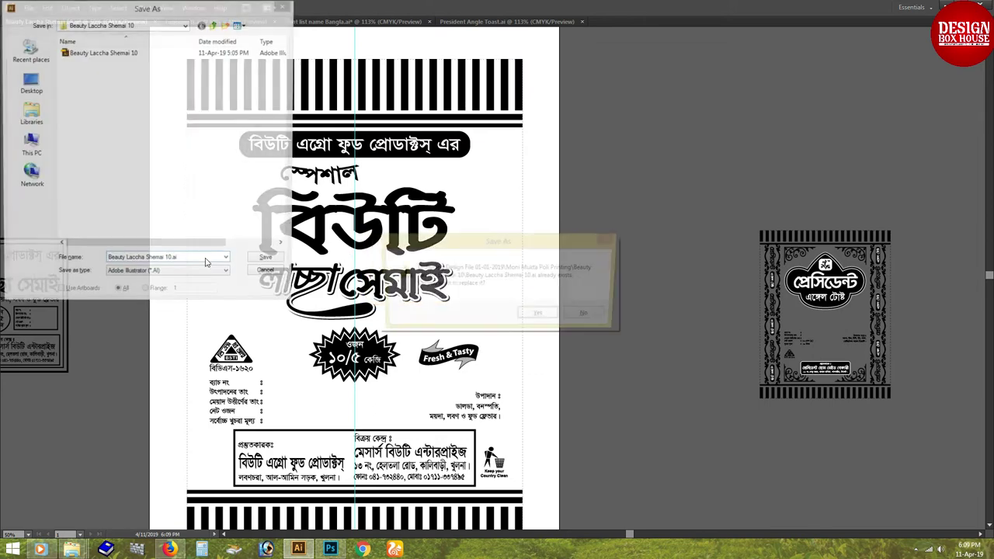
{"action": "left_click", "coordinate": [206, 261]}
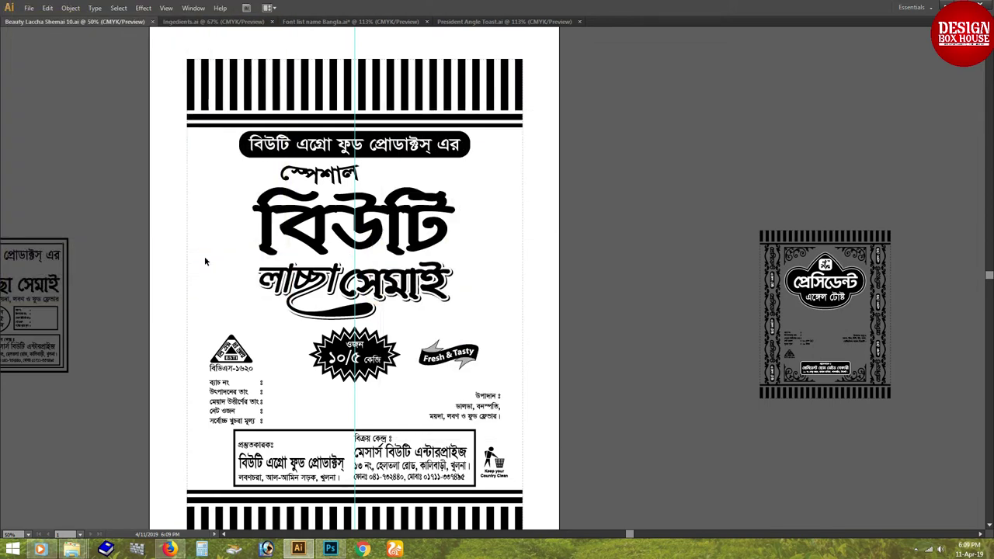
Browse to folder A in the Open dialog, then cancel without opening a file
{"action": "left_click", "coordinate": [29, 8]}
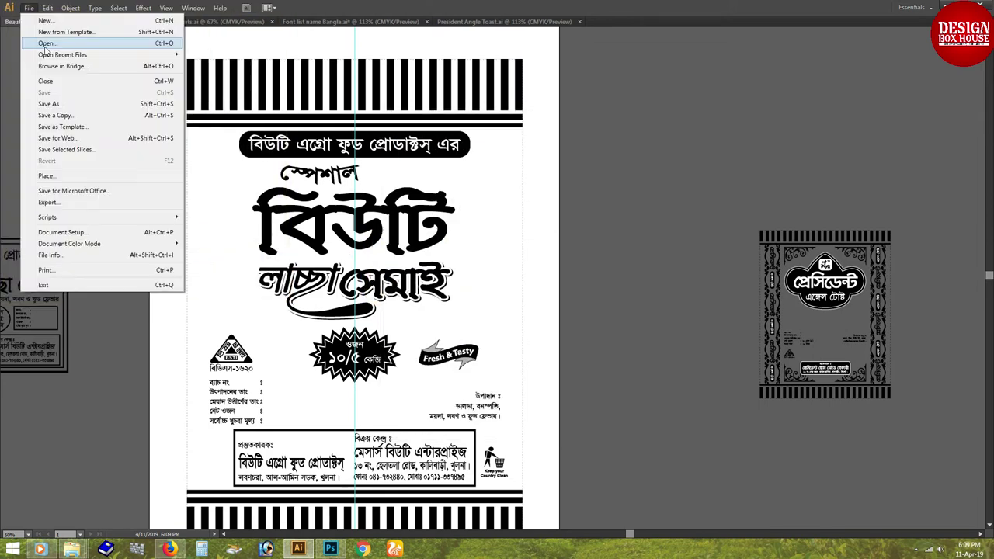
{"action": "left_click", "coordinate": [47, 44]}
{"action": "left_click", "coordinate": [214, 25]}
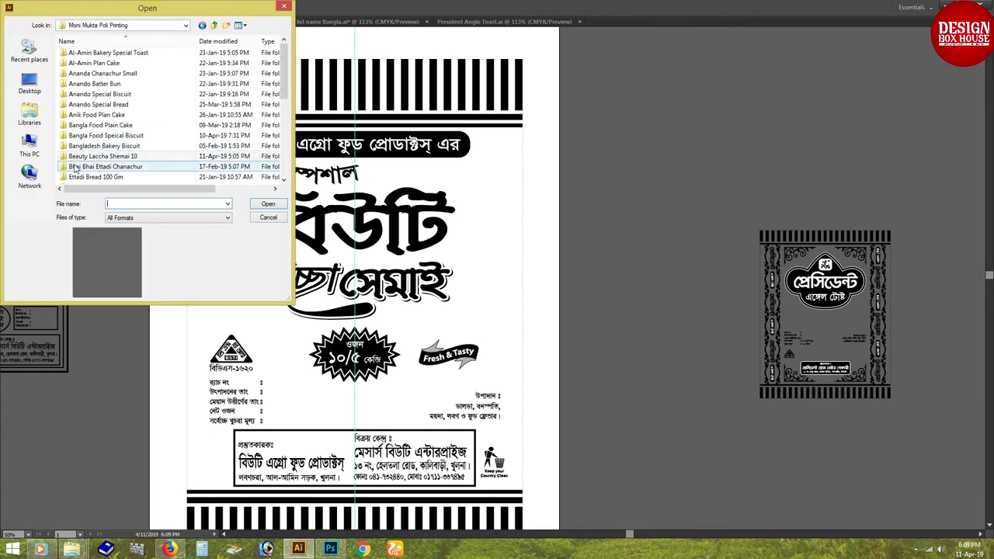
{"action": "key", "text": "BackSpace"}
{"action": "double_click", "coordinate": [97, 126]}
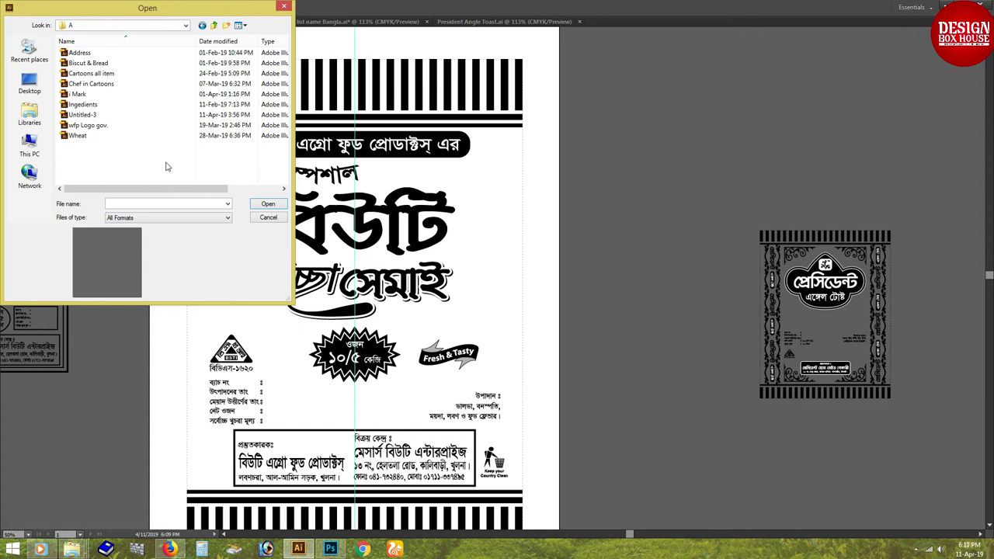
{"action": "left_click", "coordinate": [270, 217]}
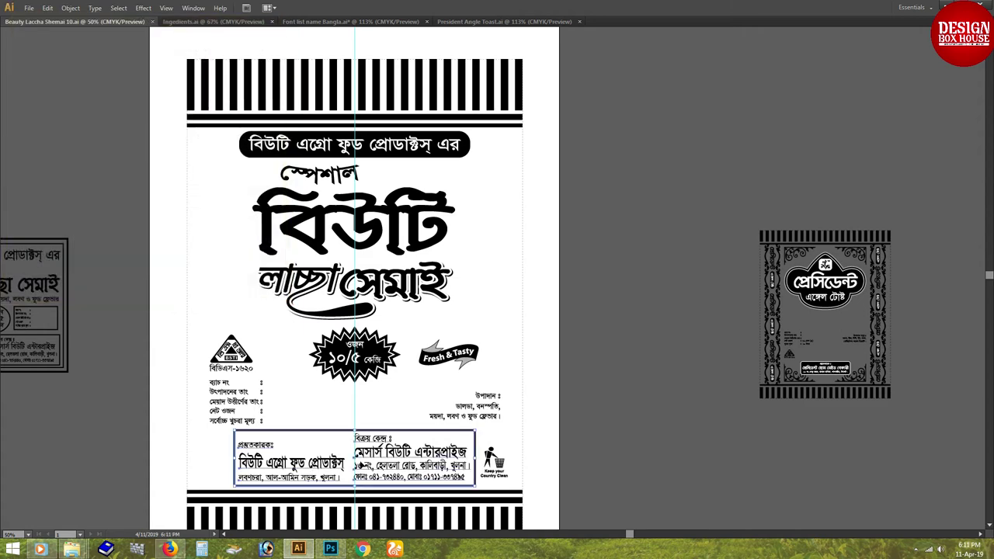
Zoom into the bottom panel and nudge the manufacturer text block slightly upward
{"action": "left_click_drag", "start_coordinate": [522, 362], "coordinate": [158, 458]}
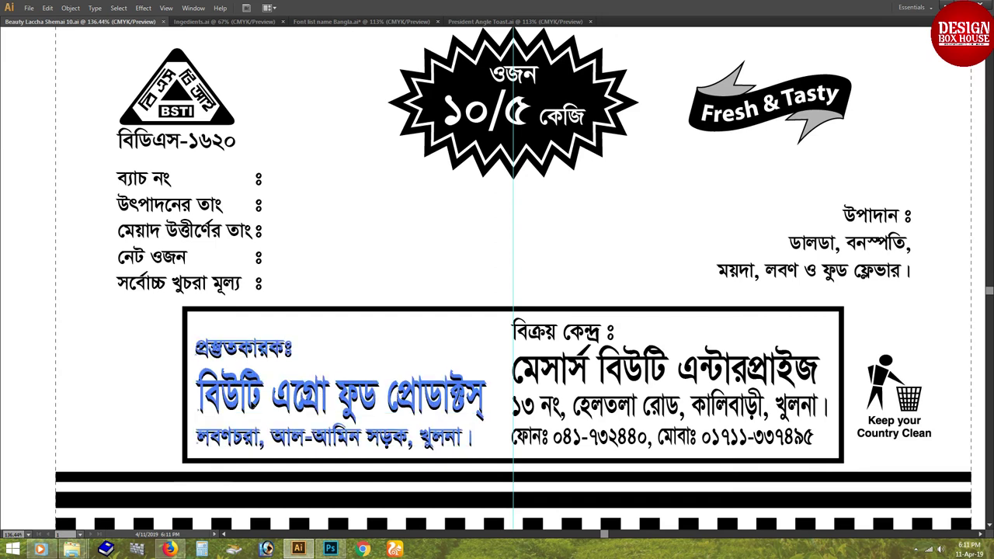
{"action": "left_click_drag", "start_coordinate": [229, 450], "coordinate": [261, 435]}
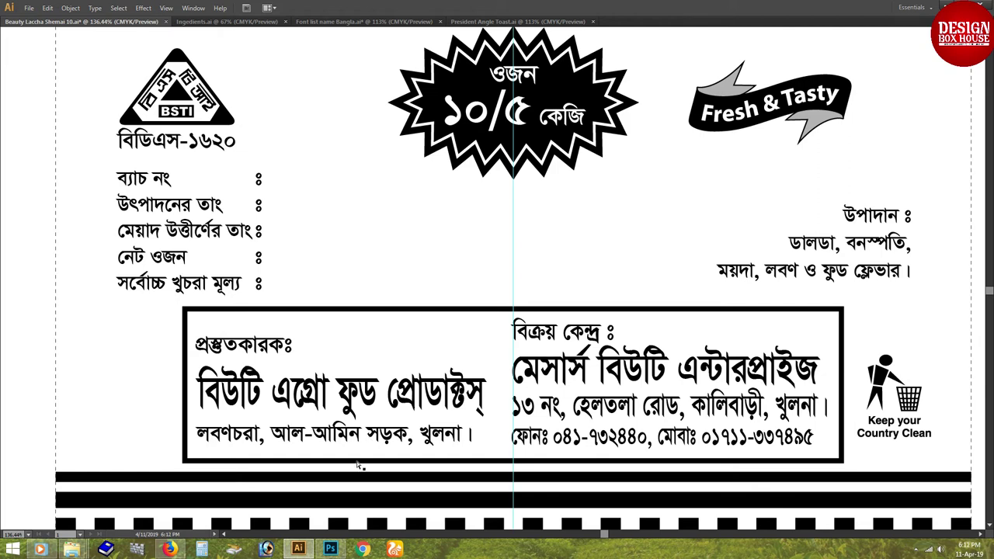
{"action": "key", "text": "ctrl+0"}
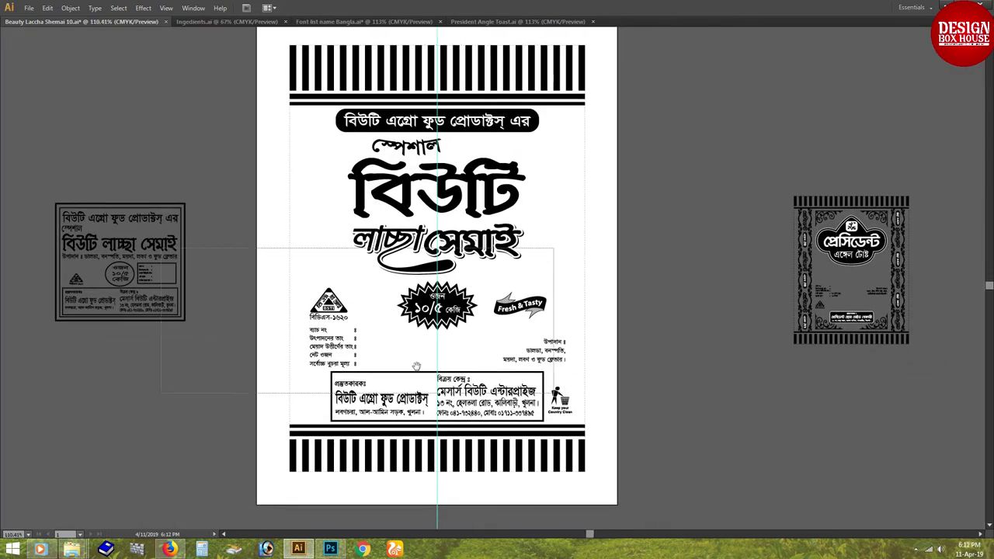
Deselect the bottom text group and fit the full Beauty Laccha Shemai label in the window
{"action": "scroll", "coordinate": [472, 388], "scroll_direction": "up", "scroll_amount": 5}
{"action": "left_click", "coordinate": [460, 346]}
{"action": "left_click", "coordinate": [330, 351]}
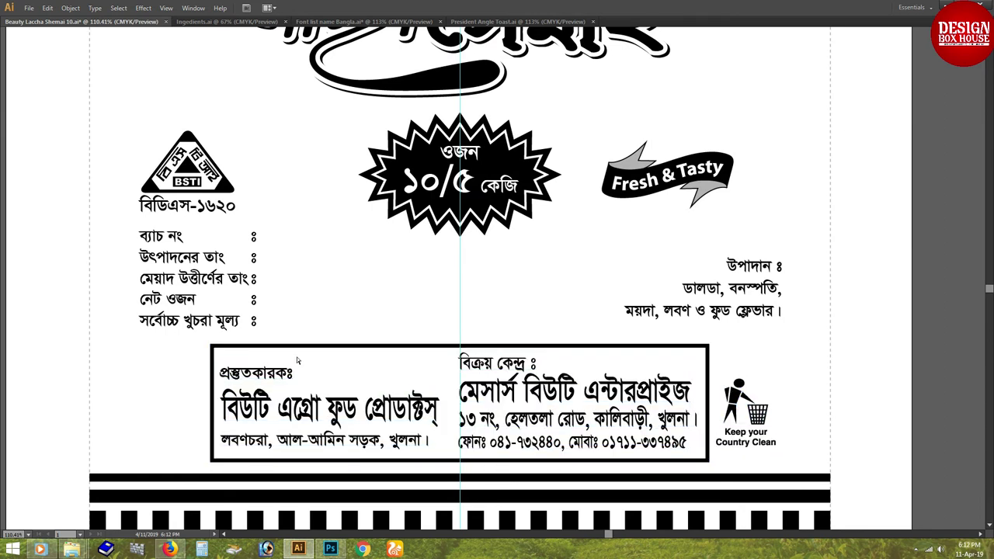
{"action": "key", "text": "Tab"}
{"action": "left_click", "coordinate": [481, 307]}
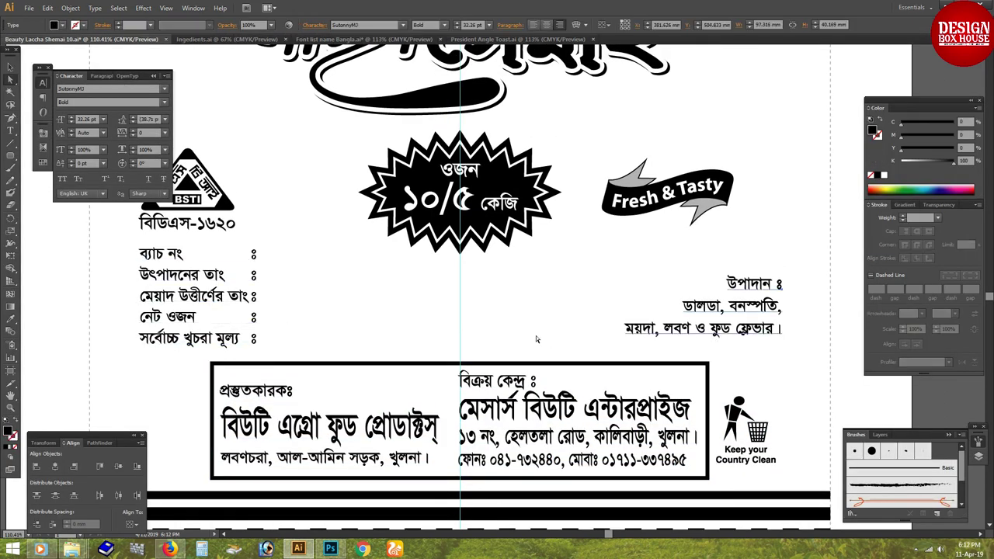
{"action": "key", "text": "Tab"}
{"action": "scroll", "coordinate": [389, 342], "scroll_direction": "up", "scroll_amount": 3}
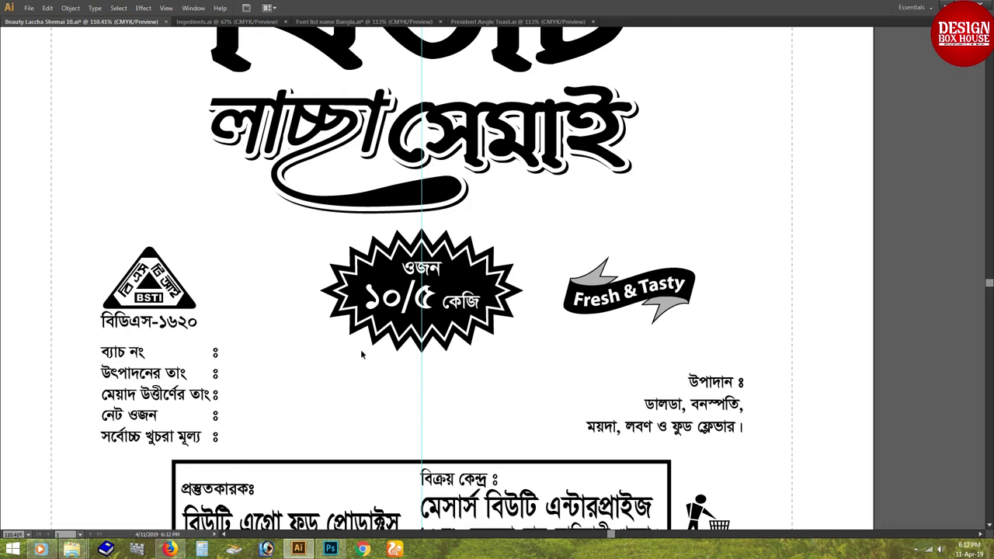
{"action": "key", "text": "ctrl+0"}
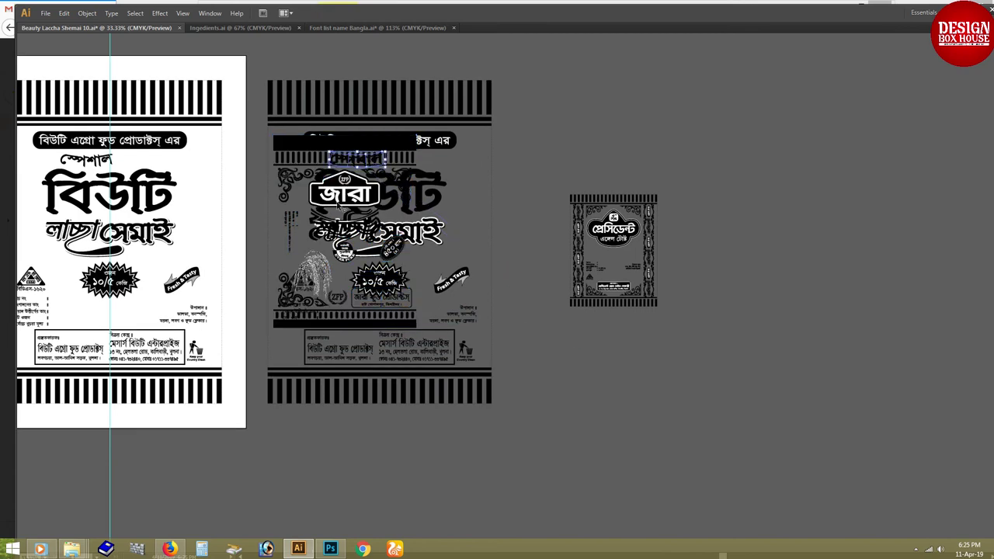
Move the জারা design below the middle artboard and restore the hidden panels
{"action": "mouse_move", "coordinate": [351, 196]}
{"action": "left_mouse_down"}
{"action": "mouse_move", "coordinate": [464, 359]}
{"action": "mouse_move", "coordinate": [370, 490]}
{"action": "left_mouse_up"}
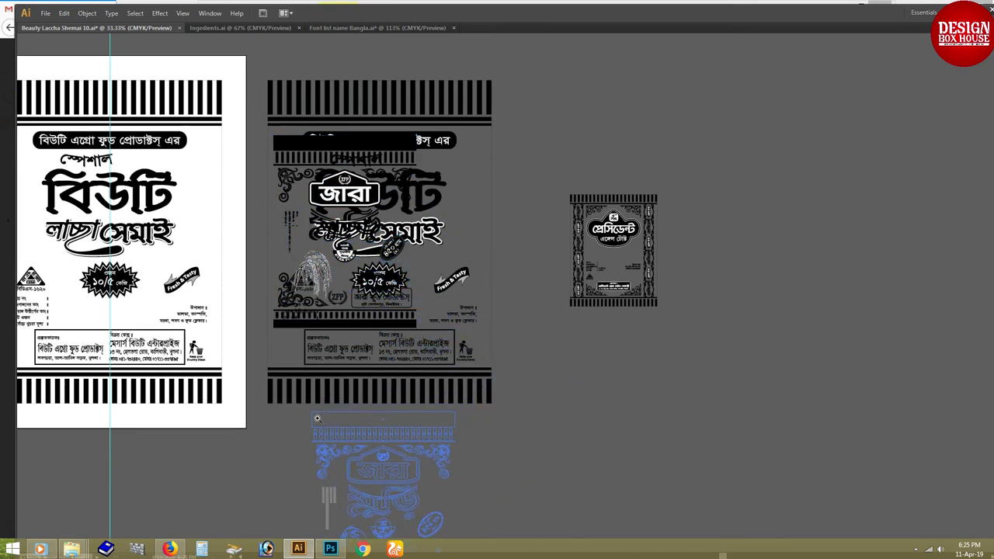
{"action": "key", "text": "ctrl+minus"}
{"action": "left_click", "coordinate": [189, 459]}
{"action": "key", "text": "Tab"}
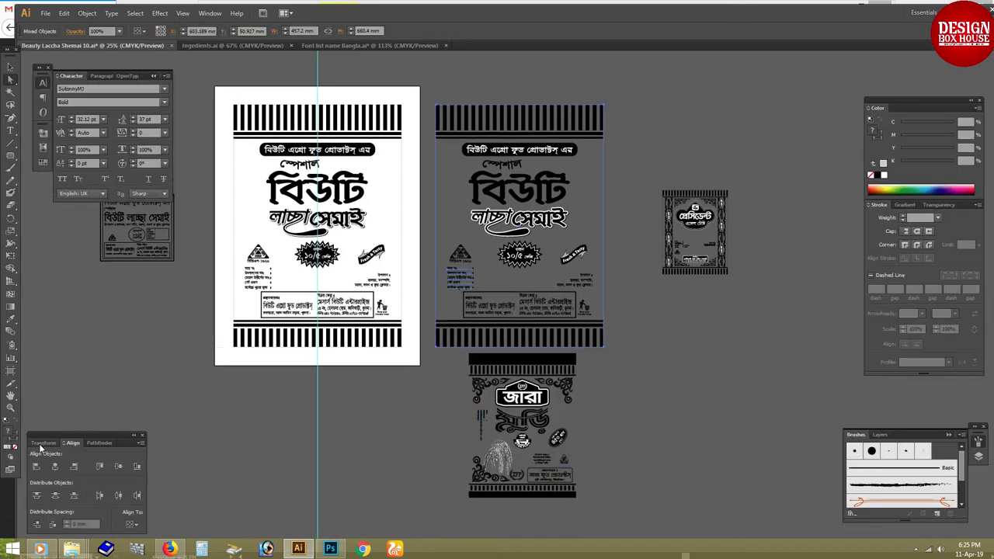
{"action": "left_click", "coordinate": [916, 549]}
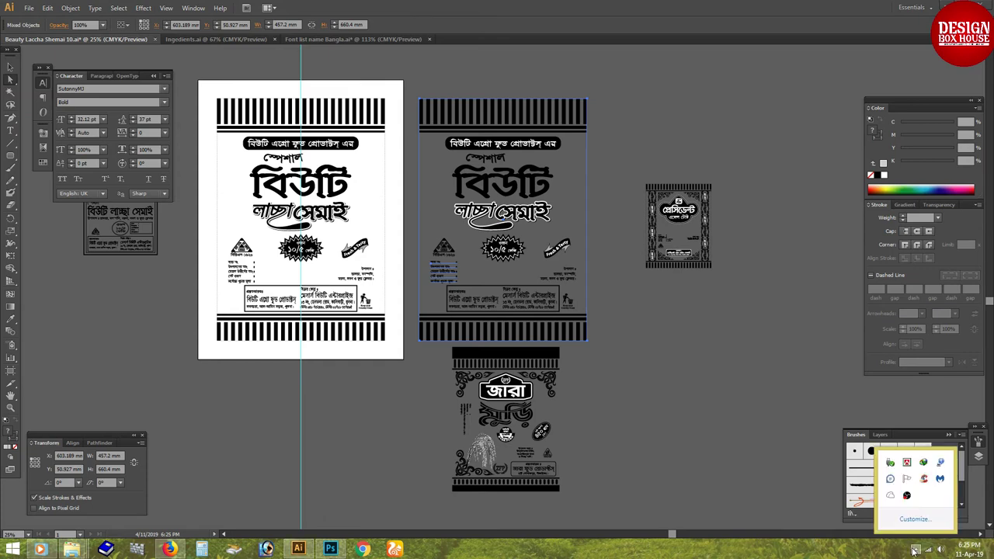
{"action": "left_click", "coordinate": [798, 519]}
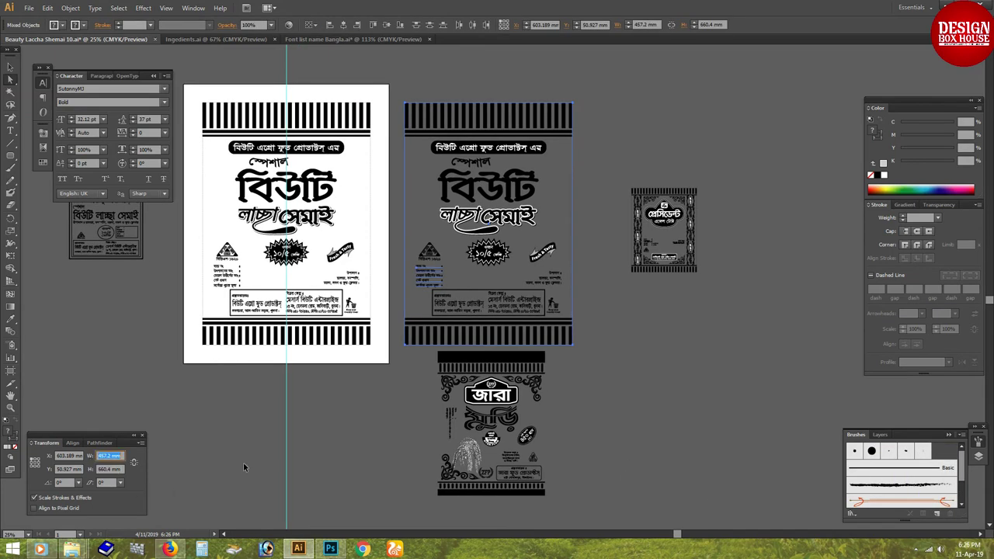
Resize the জারা design to a width of 457.2 mm
{"action": "left_click", "coordinate": [450, 462]}
{"action": "left_click", "coordinate": [108, 456]}
{"action": "key", "text": "ctrl+v"}
{"action": "key", "text": "Return"}
{"action": "left_click_drag", "start_coordinate": [414, 462], "coordinate": [290, 383]}
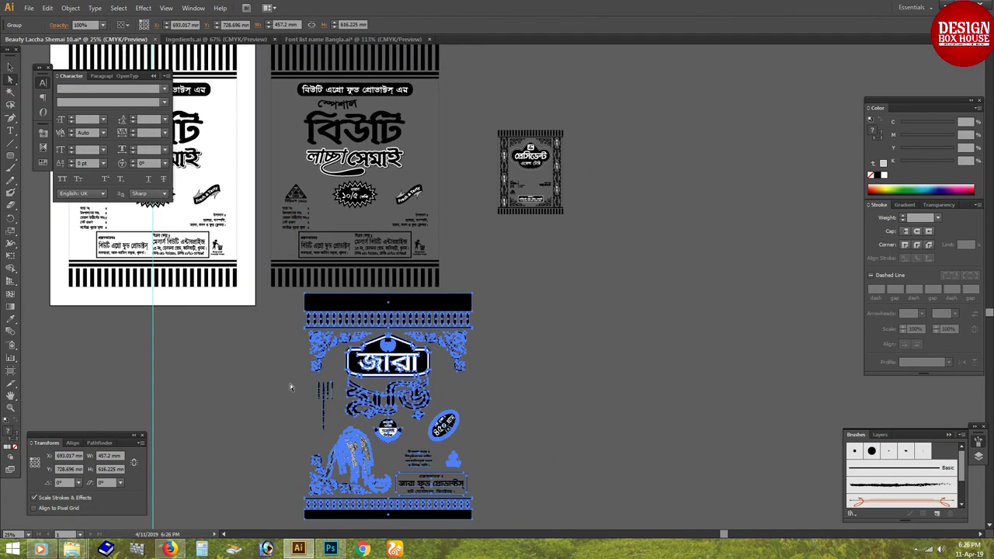
{"action": "left_click_drag", "start_coordinate": [432, 317], "coordinate": [440, 334]}
{"action": "scroll", "coordinate": [439, 388], "scroll_direction": "down", "scroll_amount": 2}
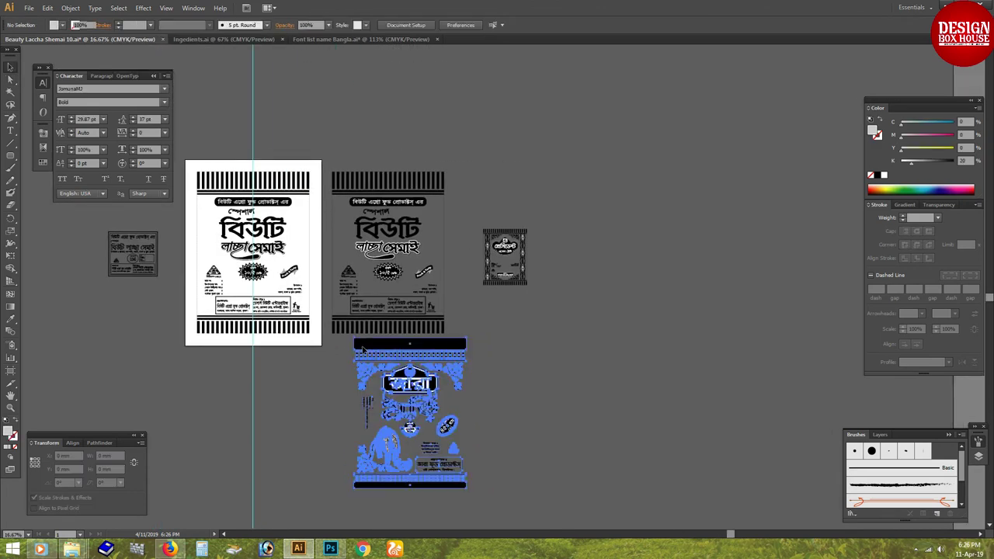
Ungroup the design and move its top bars and ornament onto the white bag's top
{"action": "right_click", "coordinate": [357, 344]}
{"action": "left_click", "coordinate": [364, 372]}
{"action": "right_click", "coordinate": [358, 368]}
{"action": "left_click", "coordinate": [392, 428]}
{"action": "mouse_move", "coordinate": [349, 334]}
{"action": "left_mouse_down"}
{"action": "mouse_move", "coordinate": [475, 369]}
{"action": "mouse_move", "coordinate": [470, 388]}
{"action": "left_mouse_up"}
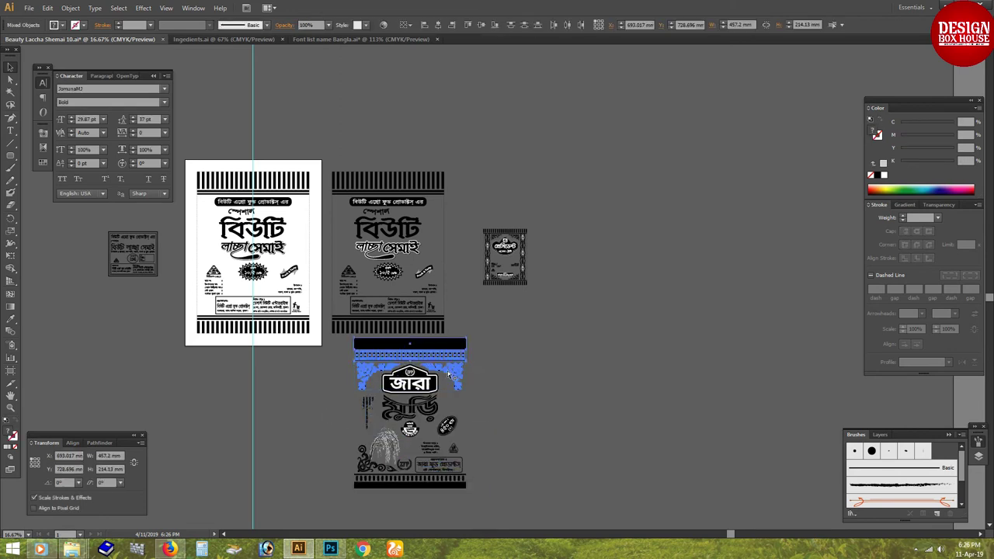
{"action": "left_click", "coordinate": [72, 443]}
{"action": "left_click_drag", "start_coordinate": [387, 367], "coordinate": [230, 201]}
Set the top border's black band to a height of 39.109 mm
{"action": "key", "text": "Delete"}
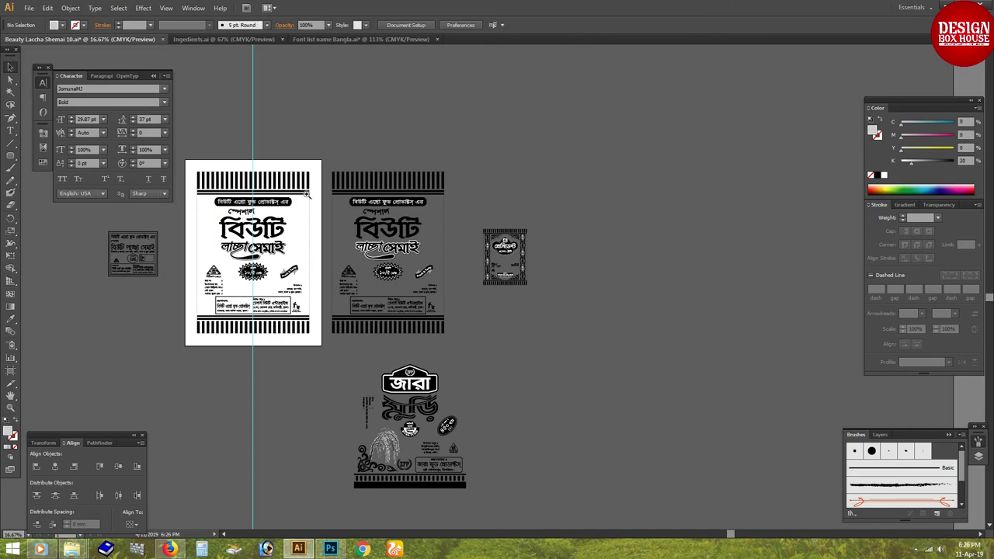
{"action": "scroll", "coordinate": [182, 197], "scroll_direction": "up", "scroll_amount": 3}
{"action": "key", "text": "ctrl+z"}
{"action": "scroll", "coordinate": [327, 233], "scroll_direction": "up", "scroll_amount": 3}
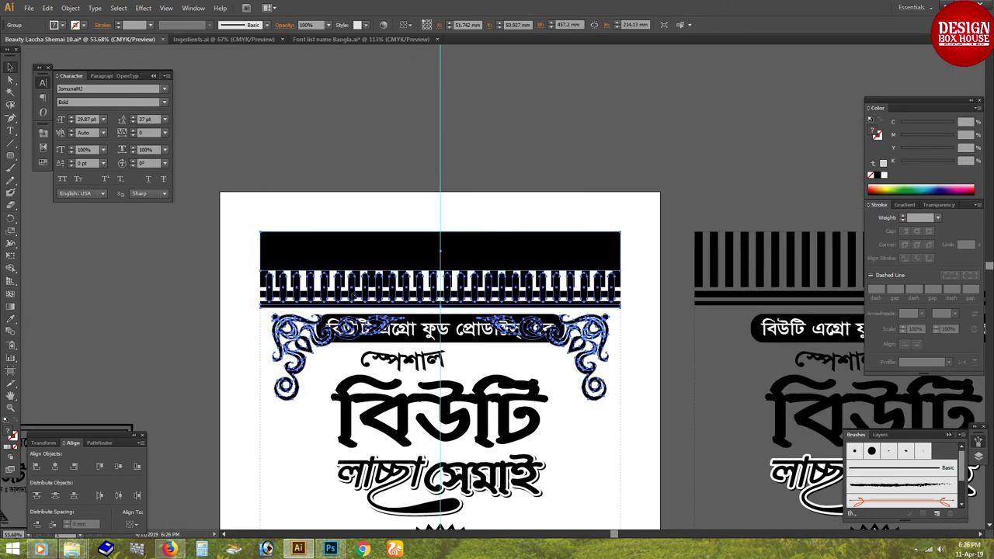
{"action": "scroll", "coordinate": [295, 256], "scroll_direction": "up", "scroll_amount": 1}
{"action": "key", "text": "ctrl+shift+a"}
{"action": "left_click", "coordinate": [273, 275]}
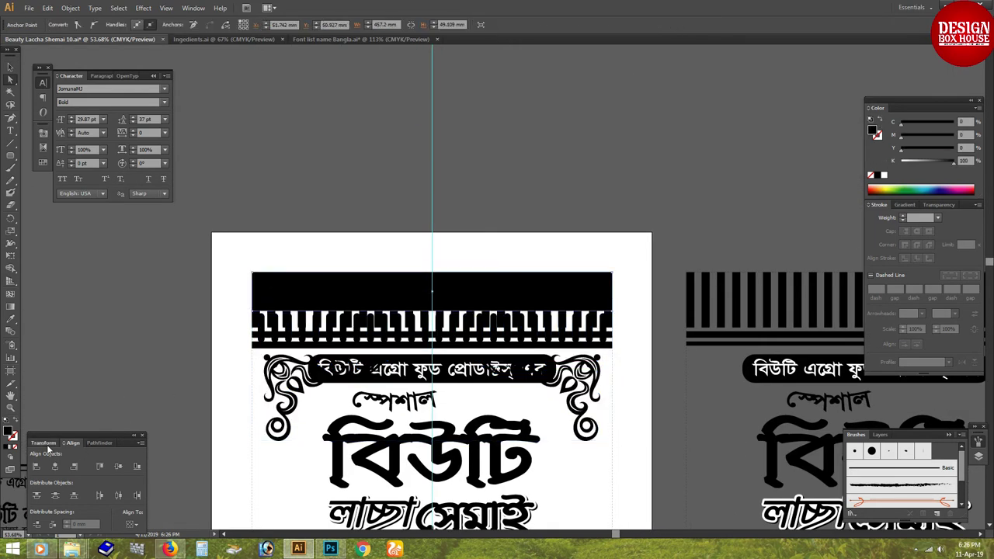
{"action": "left_click", "coordinate": [45, 442]}
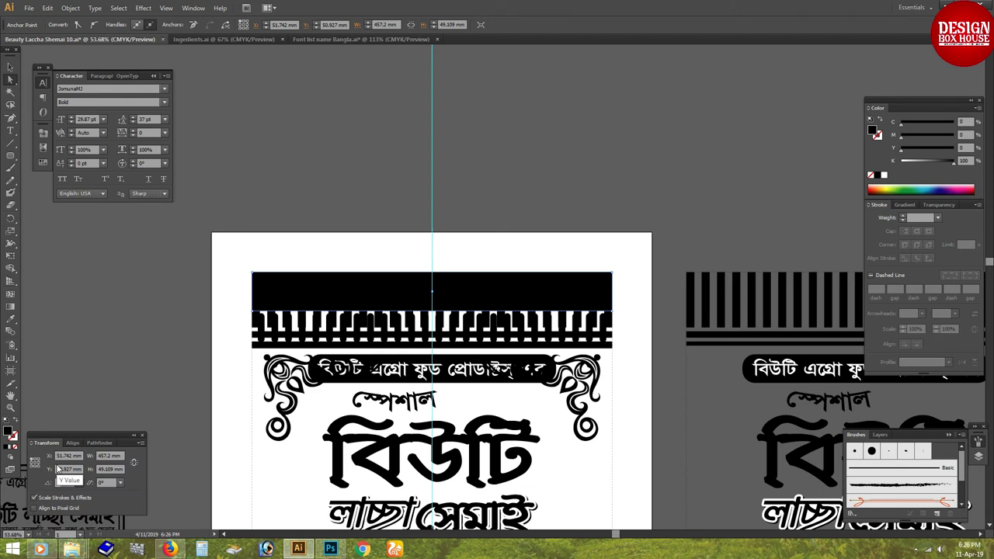
{"action": "left_click", "coordinate": [108, 469]}
{"action": "type", "text": "39.109"}
{"action": "key", "text": "Return"}
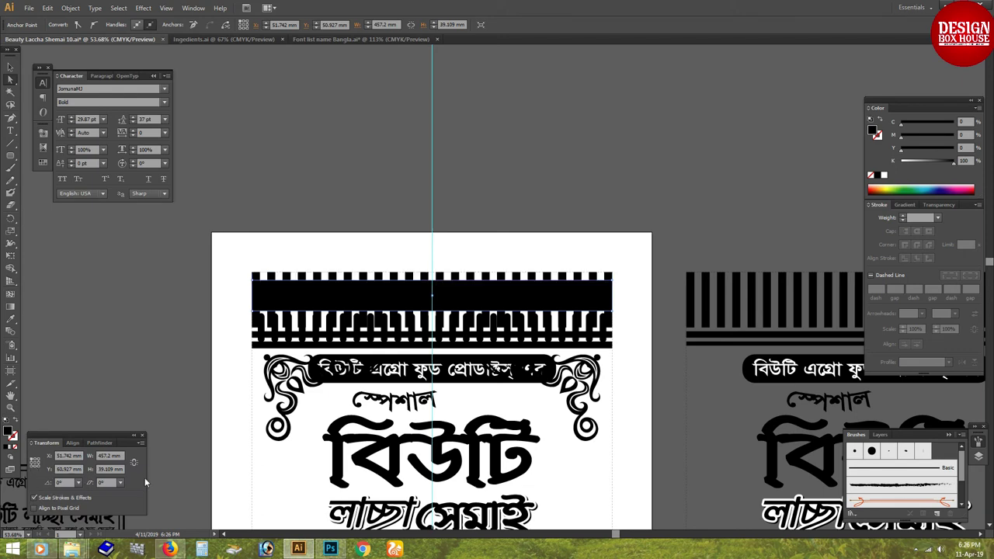
Move the black band up over the notched bar edge, with panels hidden
{"action": "left_click_drag", "start_coordinate": [298, 312], "coordinate": [298, 303]}
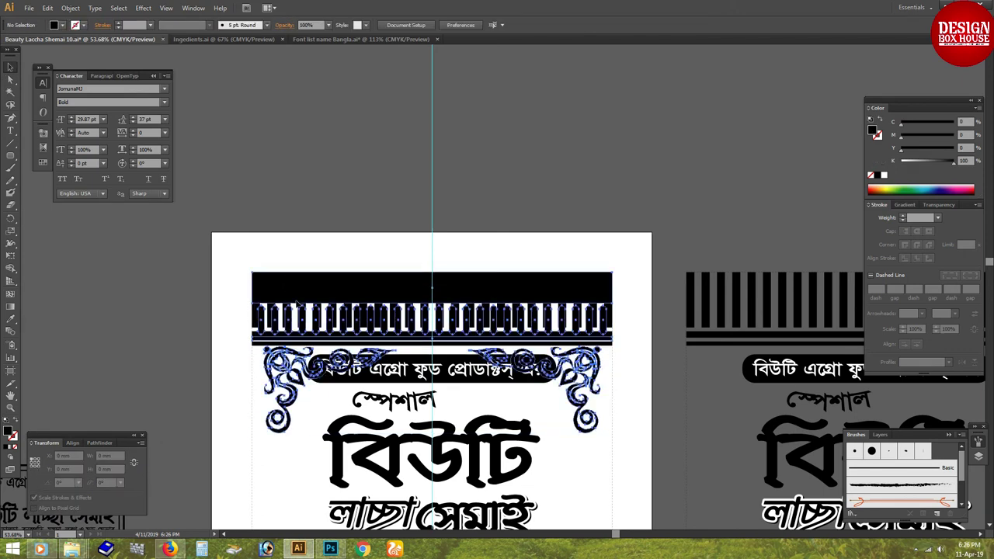
{"action": "scroll", "coordinate": [298, 303], "scroll_direction": "down", "scroll_amount": 3}
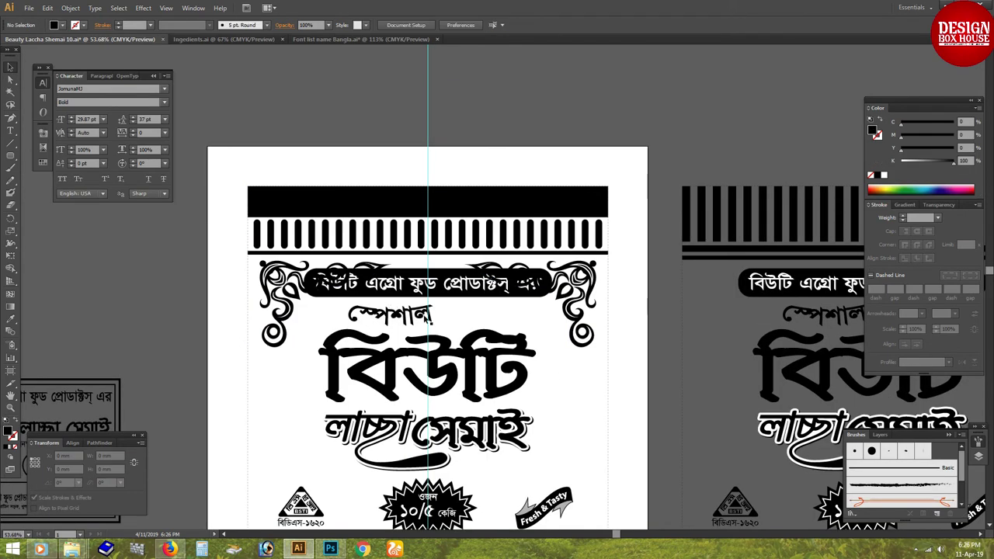
{"action": "scroll", "coordinate": [429, 311], "scroll_direction": "down", "scroll_amount": 2}
{"action": "key", "text": "Tab"}
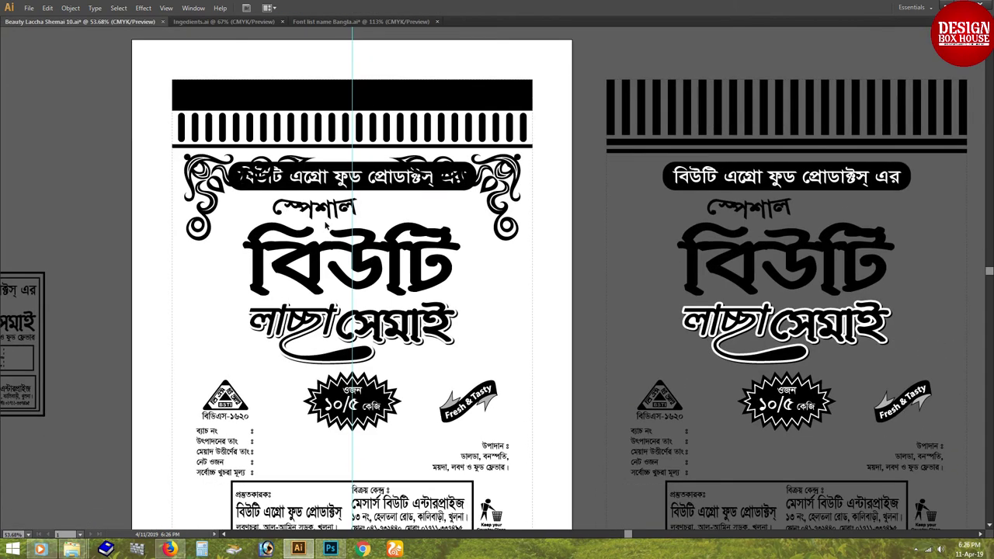
{"action": "scroll", "coordinate": [326, 225], "scroll_direction": "down", "scroll_amount": 3}
{"action": "scroll", "coordinate": [327, 229], "scroll_direction": "up", "scroll_amount": 2}
{"action": "scroll", "coordinate": [330, 237], "scroll_direction": "up", "scroll_amount": 1}
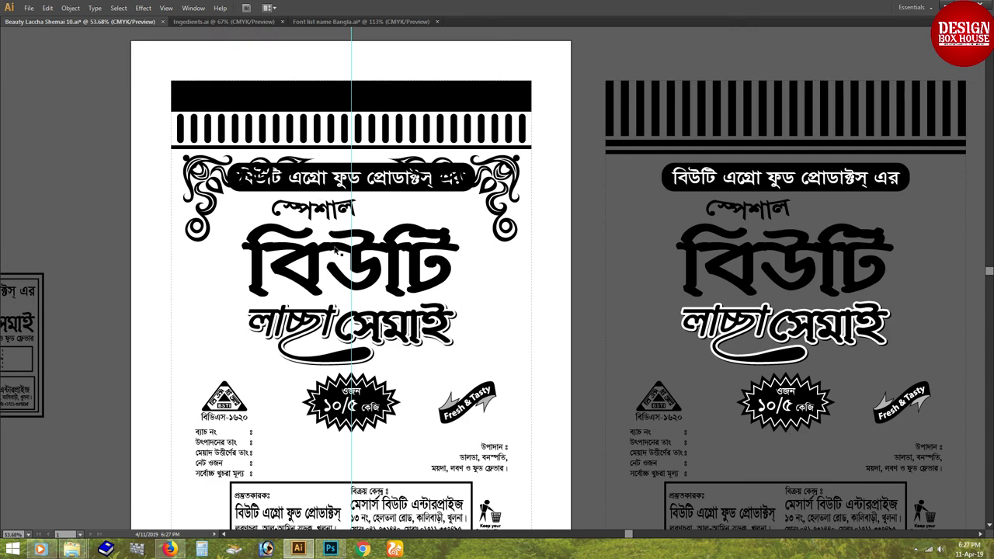
{"action": "key", "text": "ctrl+minus"}
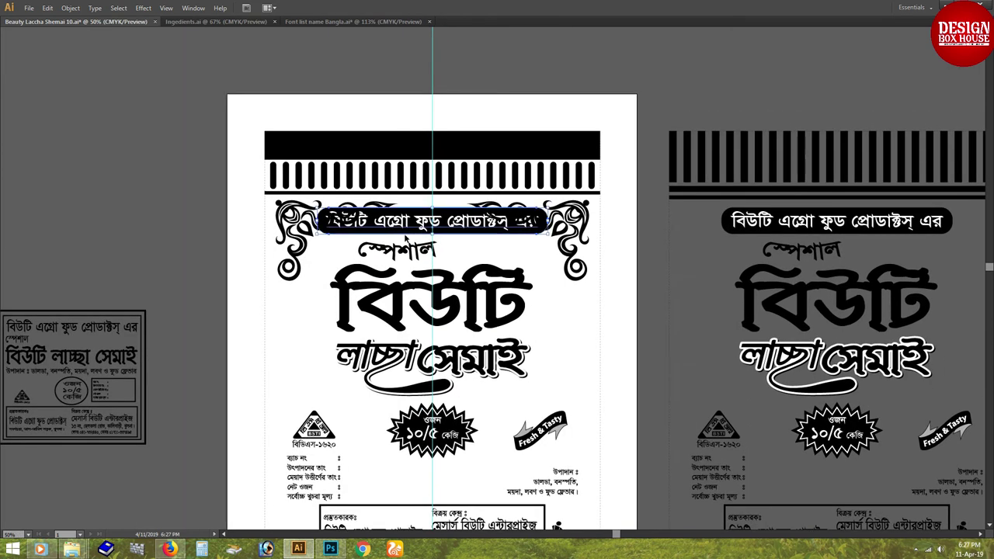
Open Top Hade Label.ai from Logos > A Vector and copy its red টোস্ট বিস্কুট label
{"action": "left_click", "coordinate": [29, 8]}
{"action": "left_click", "coordinate": [47, 37]}
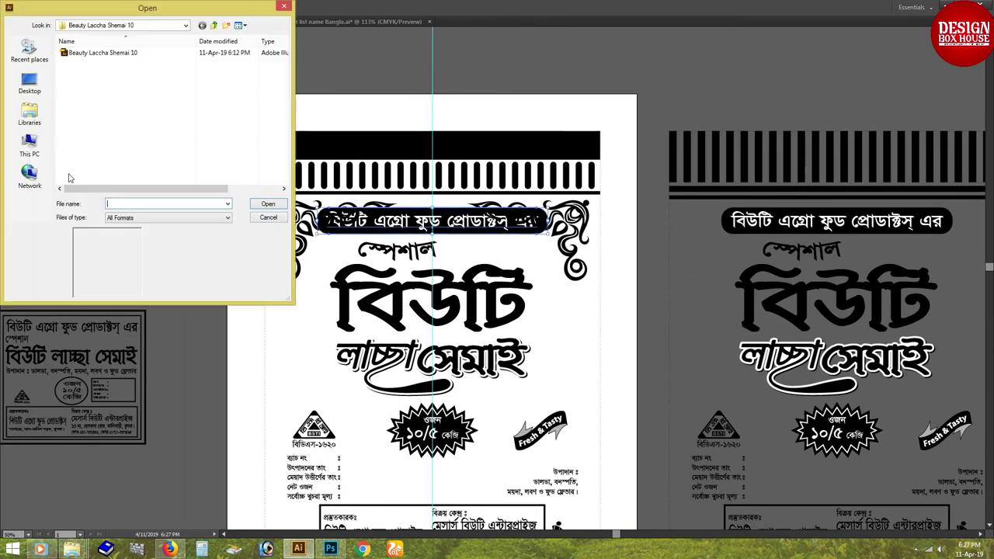
{"action": "left_click", "coordinate": [29, 117]}
{"action": "left_click", "coordinate": [30, 146]}
{"action": "double_click", "coordinate": [94, 128]}
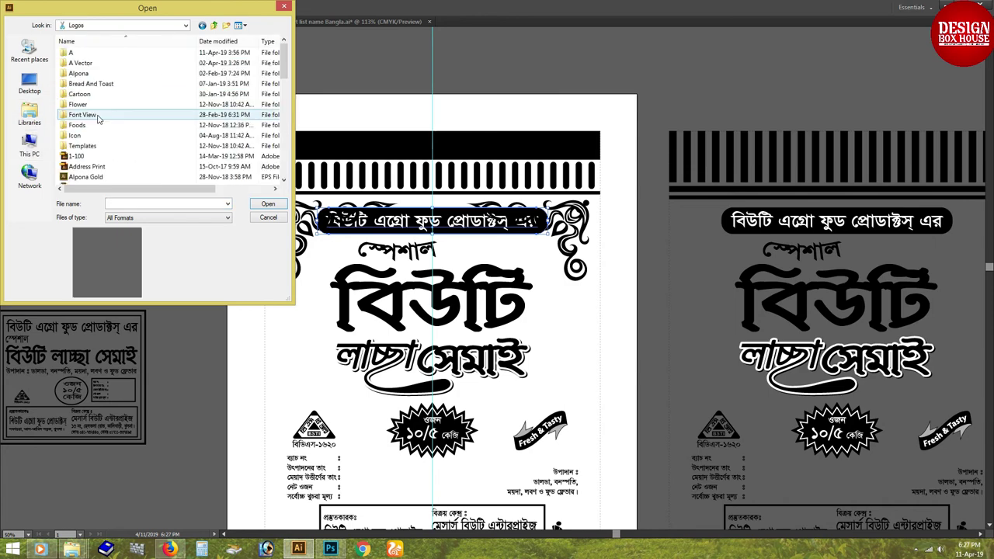
{"action": "double_click", "coordinate": [80, 63]}
{"action": "left_click", "coordinate": [86, 161]}
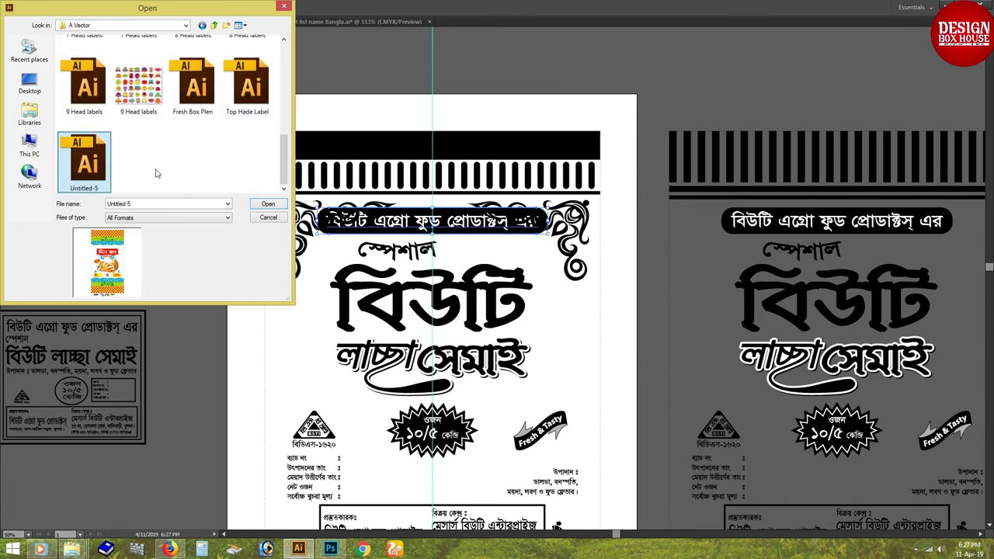
{"action": "left_click", "coordinate": [247, 85]}
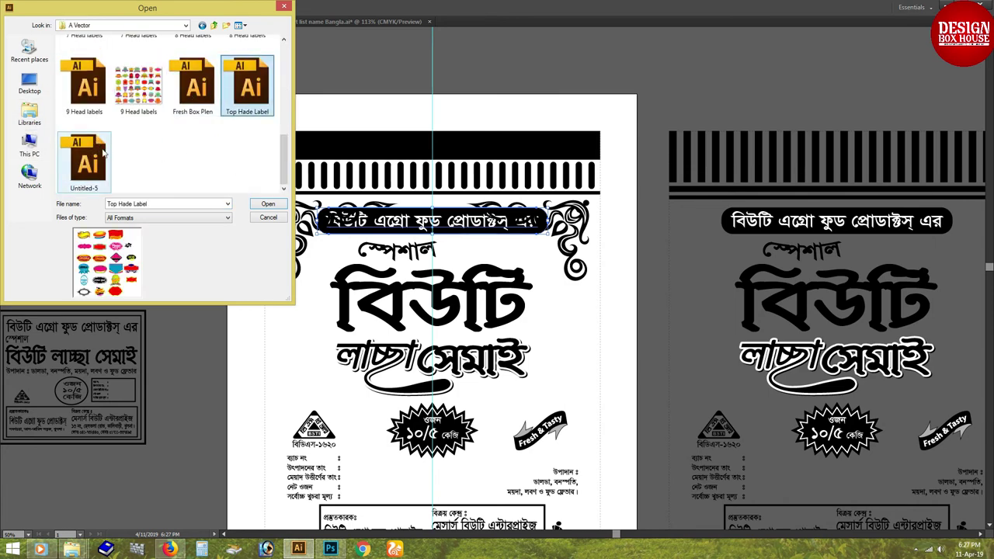
{"action": "key", "text": "Return"}
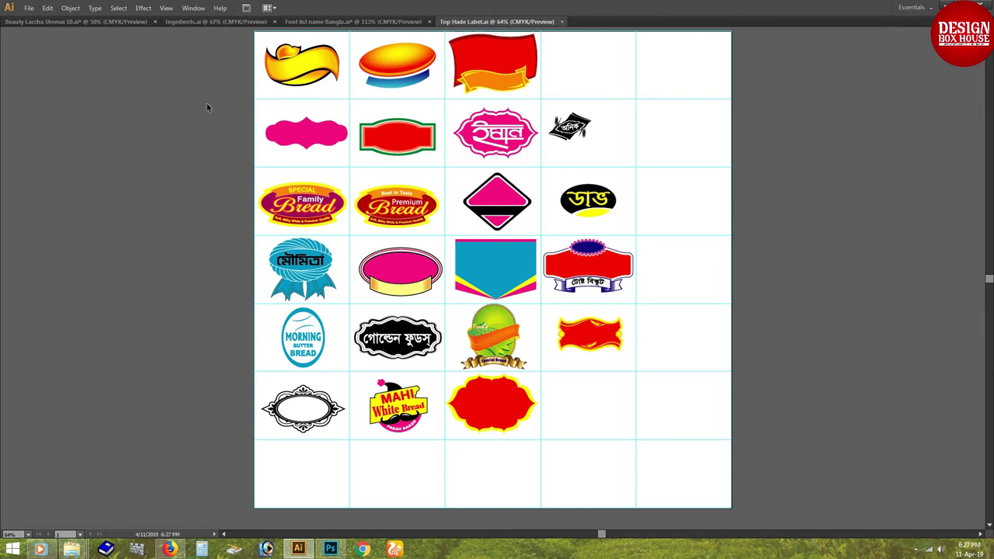
{"action": "left_click", "coordinate": [588, 292]}
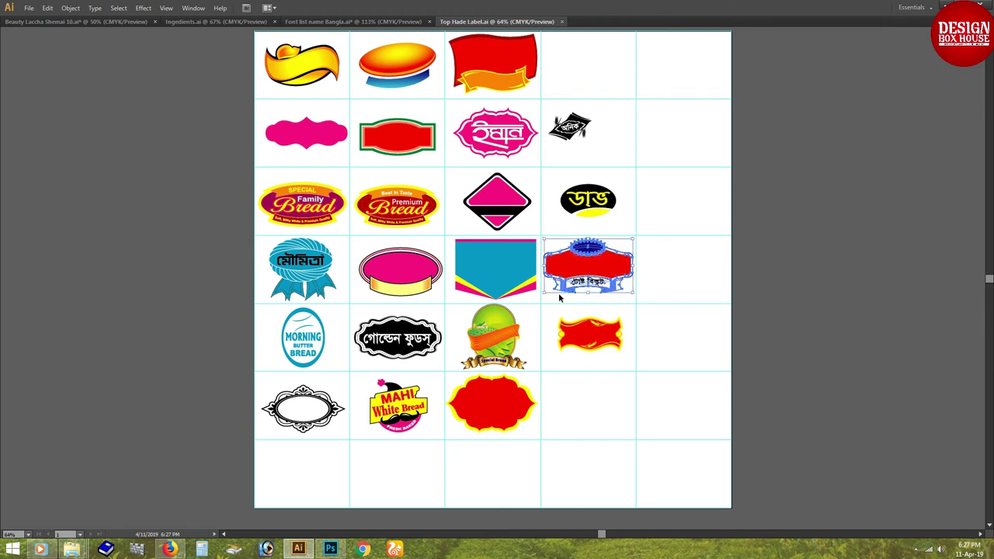
{"action": "key", "text": "ctrl+w"}
Close the label file unsaved, paste the red label onto the title, and delete its blue starburst
{"action": "key", "text": "n"}
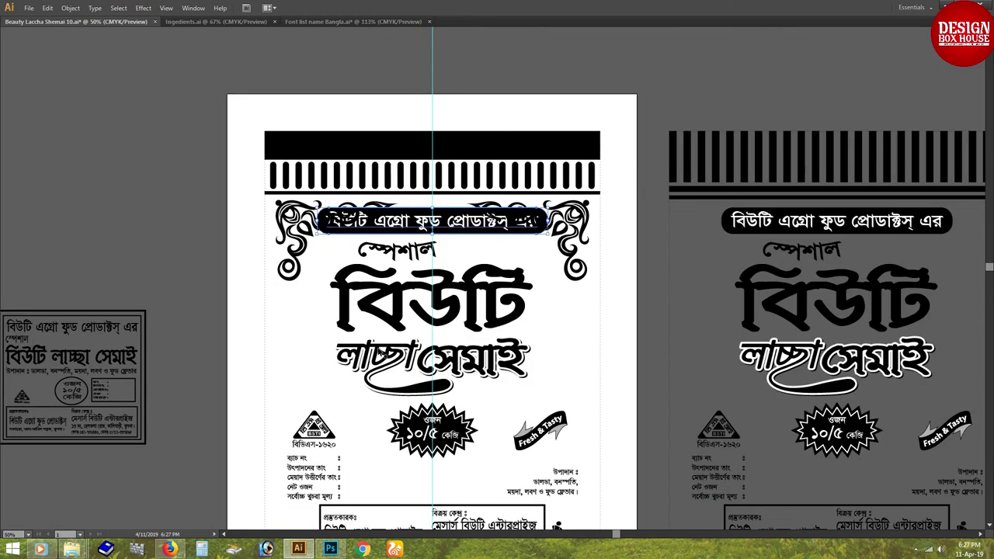
{"action": "key", "text": "ctrl+v"}
{"action": "left_click_drag", "start_coordinate": [493, 278], "coordinate": [419, 291]}
{"action": "scroll", "coordinate": [426, 311], "scroll_direction": "up", "scroll_amount": 5, "text": "alt"}
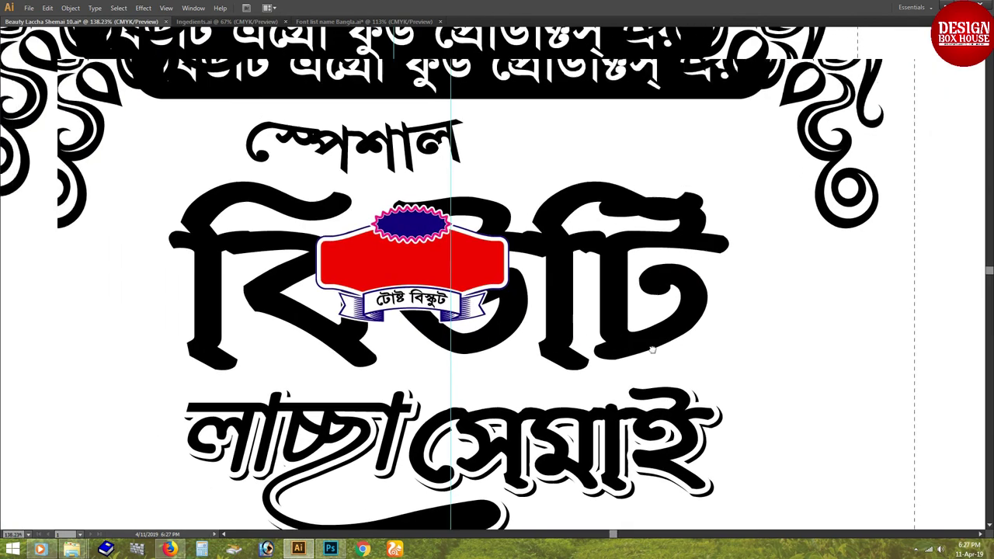
{"action": "scroll", "coordinate": [652, 350], "scroll_direction": "down", "scroll_amount": 4, "text": "alt"}
{"action": "scroll", "coordinate": [429, 206], "scroll_direction": "up", "scroll_amount": 3}
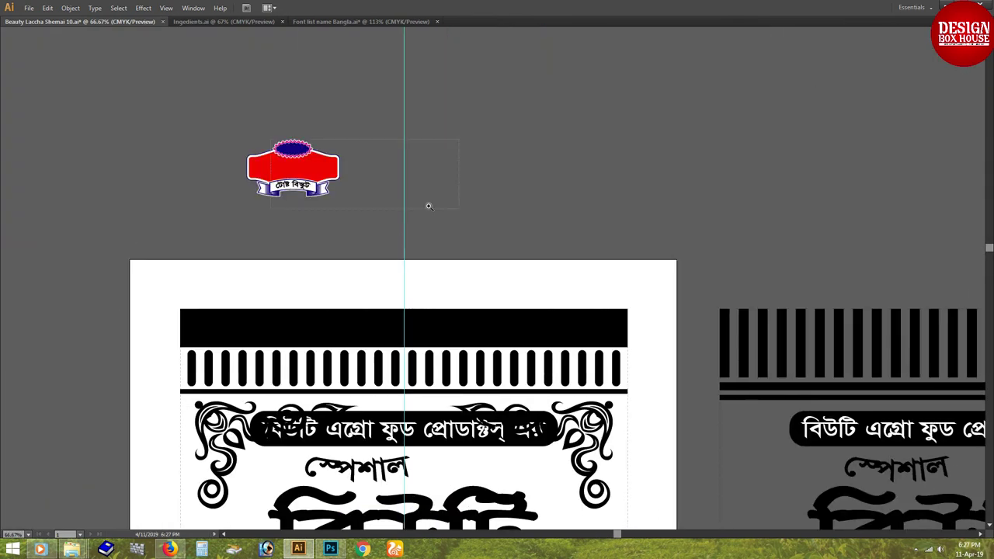
{"action": "left_click_drag", "start_coordinate": [270, 140], "coordinate": [429, 206]}
{"action": "left_click", "coordinate": [277, 215]}
{"action": "key", "text": "Delete"}
{"action": "left_click_drag", "start_coordinate": [233, 357], "coordinate": [342, 353]}
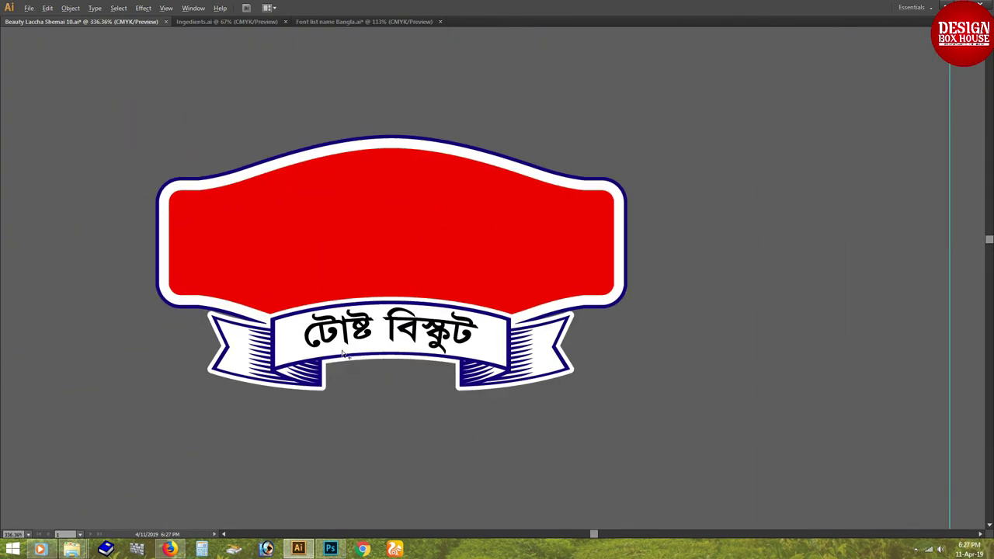
{"action": "left_click", "coordinate": [342, 353]}
In outline view, reflect the label so the ribbon banner sits on top
{"action": "key", "text": "ctrl+y"}
{"action": "key", "text": "ctrl+y"}
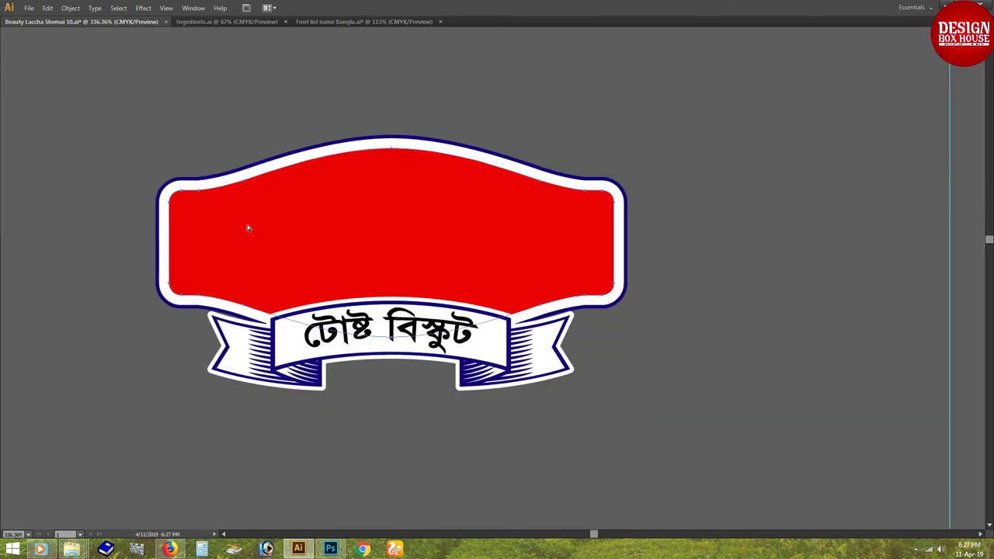
{"action": "left_click_drag", "start_coordinate": [223, 355], "coordinate": [260, 350]}
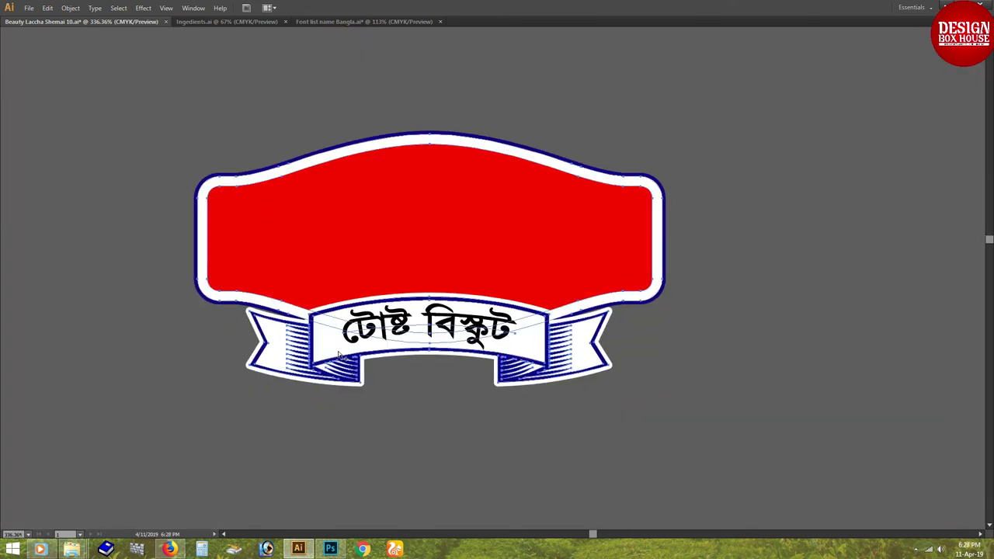
{"action": "key", "text": "o"}
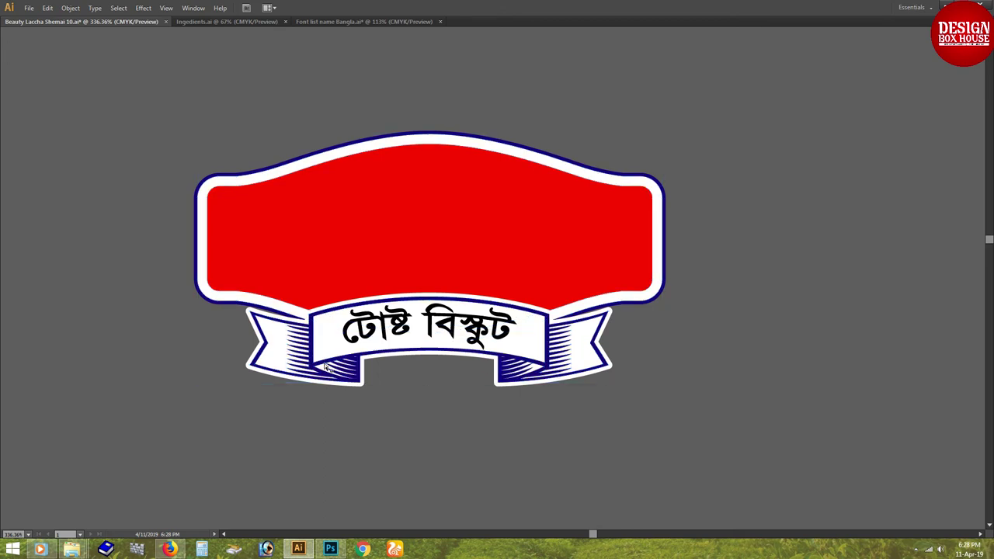
{"action": "left_click_drag", "start_coordinate": [313, 352], "coordinate": [571, 158]}
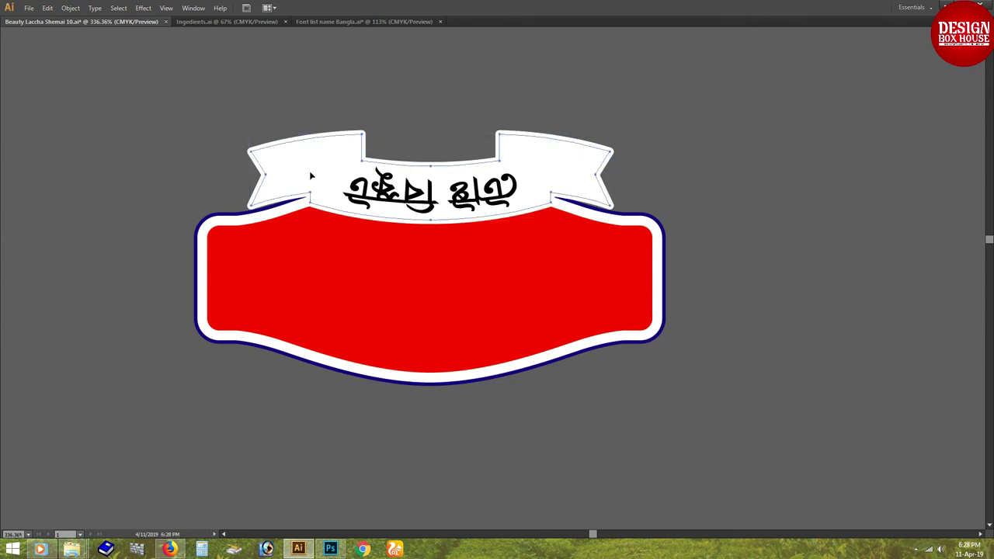
{"action": "left_click_drag", "start_coordinate": [404, 140], "coordinate": [442, 270]}
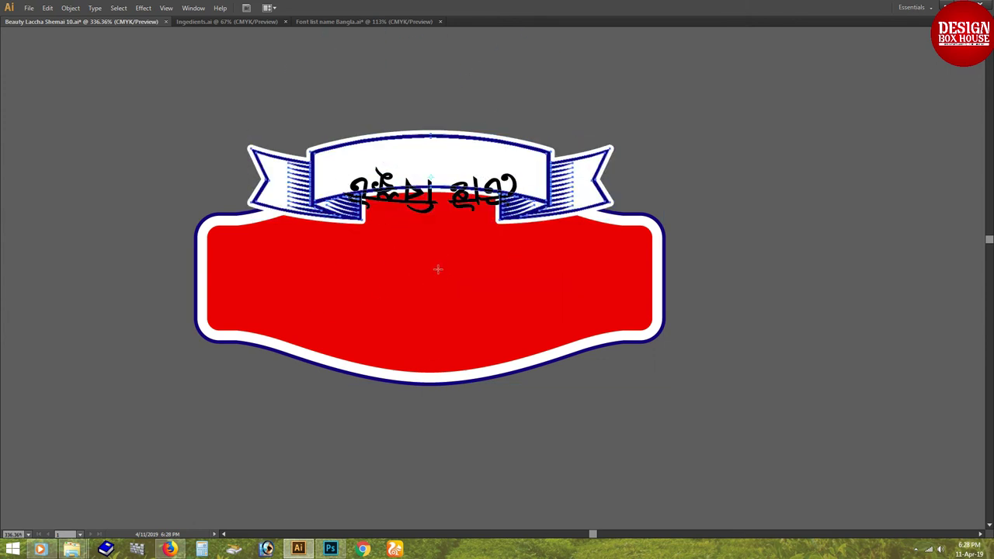
Delete the ribbon banner and the Bangla text from the badge
{"action": "left_click", "coordinate": [398, 215]}
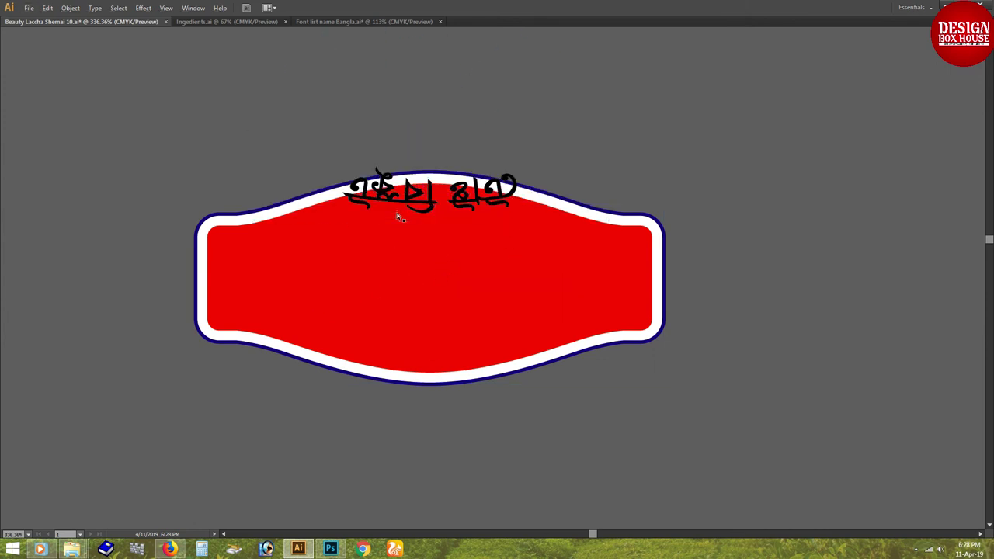
{"action": "key", "text": "Delete"}
{"action": "left_click", "coordinate": [391, 204]}
{"action": "key", "text": "Delete"}
{"action": "scroll", "coordinate": [503, 388], "scroll_direction": "down", "scroll_amount": 1}
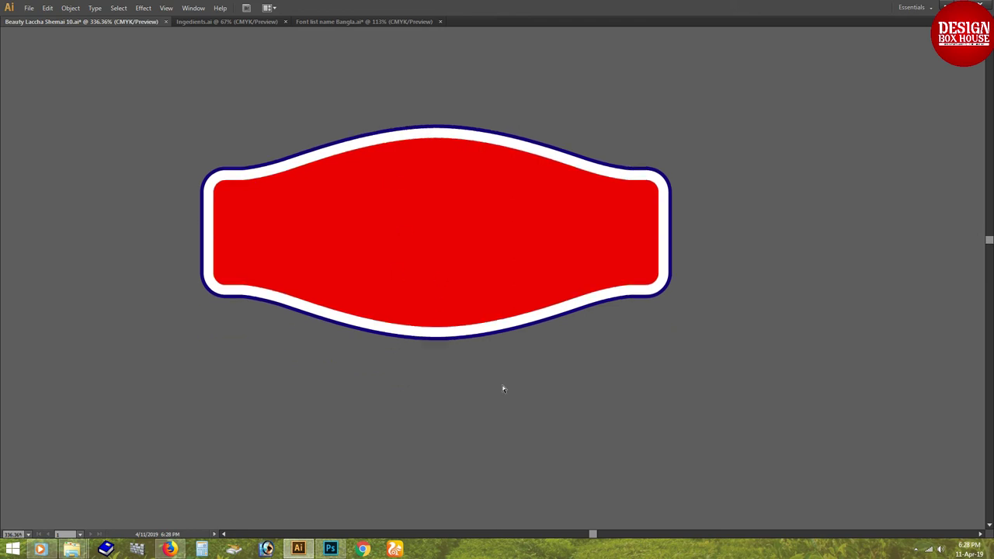
Delete the badge's lower anchor points to give it a flat bottom
{"action": "left_click_drag", "start_coordinate": [561, 368], "coordinate": [241, 276]}
{"action": "mouse_move", "coordinate": [639, 319]}
{"action": "left_mouse_down"}
{"action": "mouse_move", "coordinate": [270, 268]}
{"action": "mouse_move", "coordinate": [265, 307]}
{"action": "left_mouse_up"}
{"action": "key", "text": "Delete"}
{"action": "key", "text": "ctrl+z"}
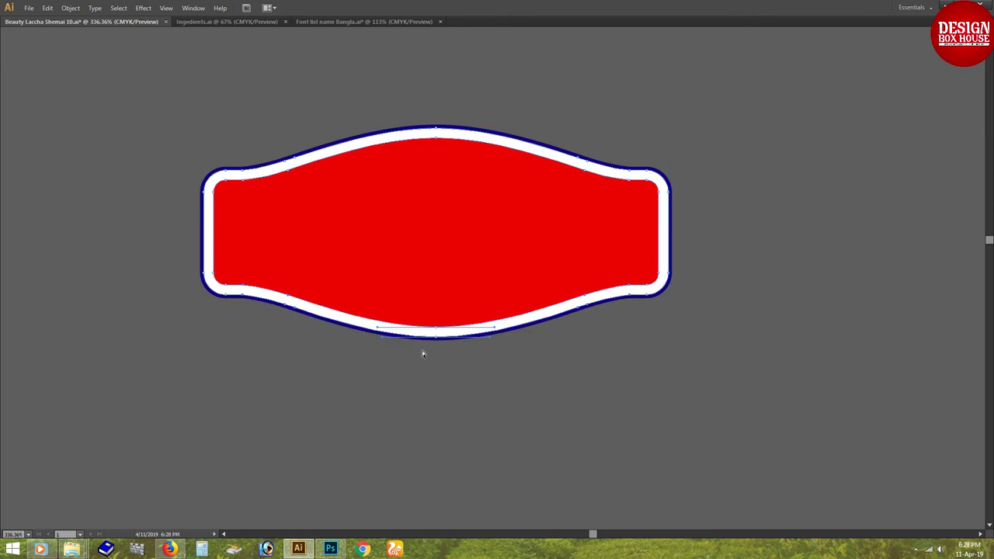
{"action": "left_click_drag", "start_coordinate": [604, 380], "coordinate": [412, 327]}
{"action": "left_click_drag", "start_coordinate": [354, 309], "coordinate": [279, 228]}
{"action": "key", "text": "Delete"}
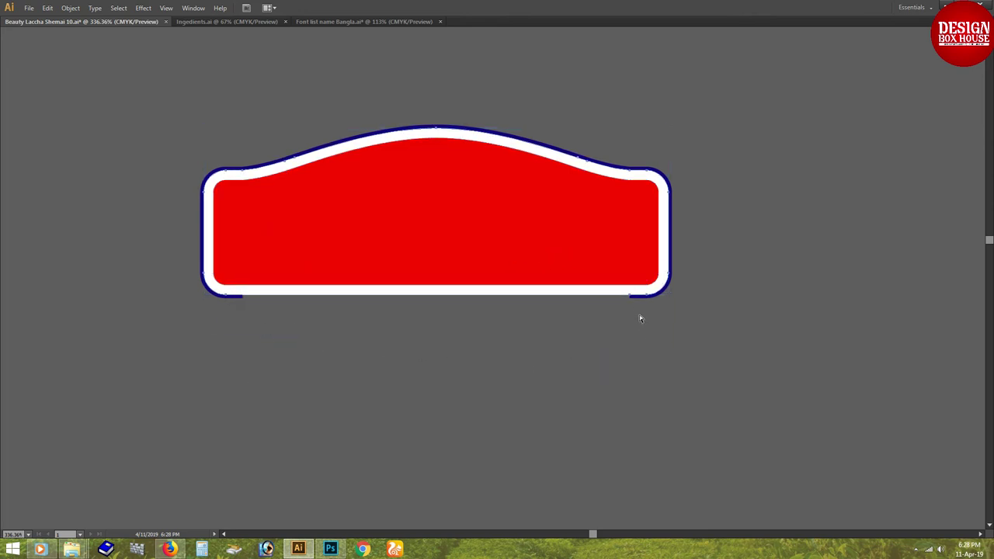
{"action": "left_click", "coordinate": [582, 291]}
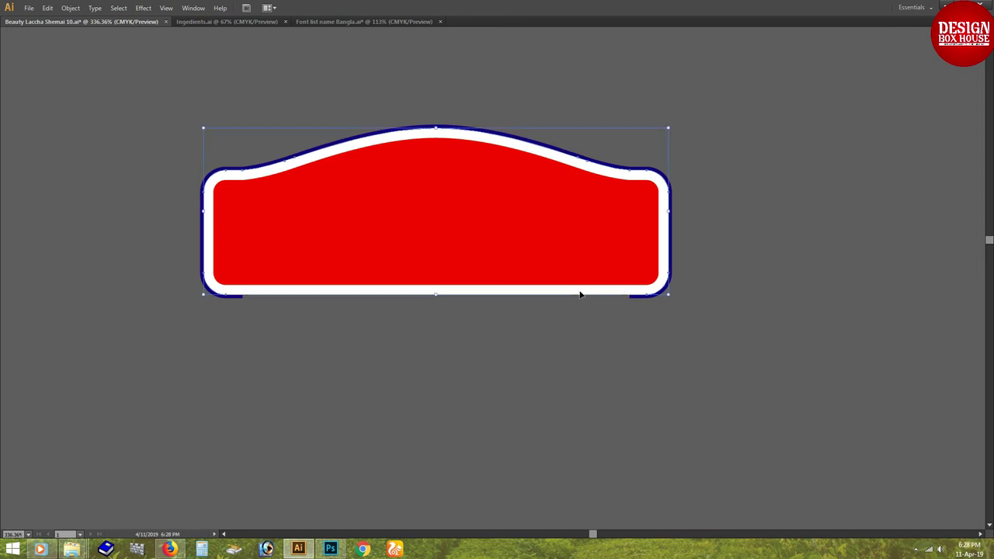
{"action": "left_click", "coordinate": [586, 329]}
{"action": "left_click", "coordinate": [243, 292]}
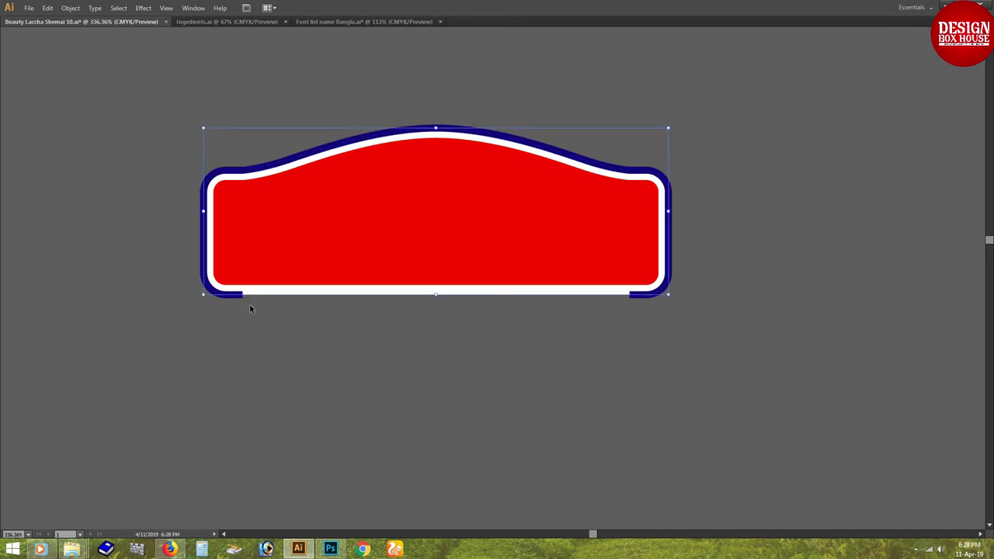
{"action": "left_click", "coordinate": [510, 335]}
{"action": "left_click", "coordinate": [621, 294]}
{"action": "left_click", "coordinate": [603, 334]}
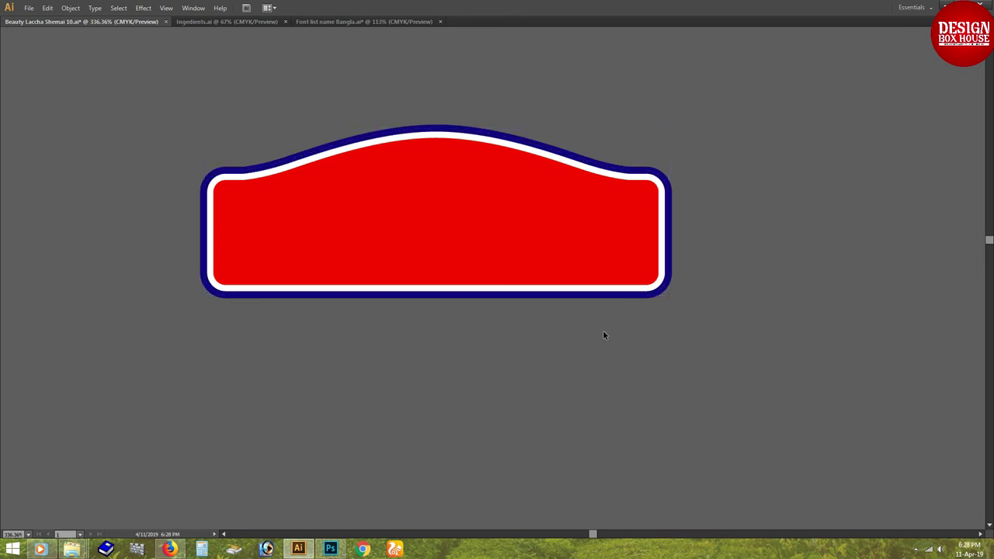
{"action": "key", "text": "ctrl+minus"}
{"action": "key", "text": "ctrl+minus"}
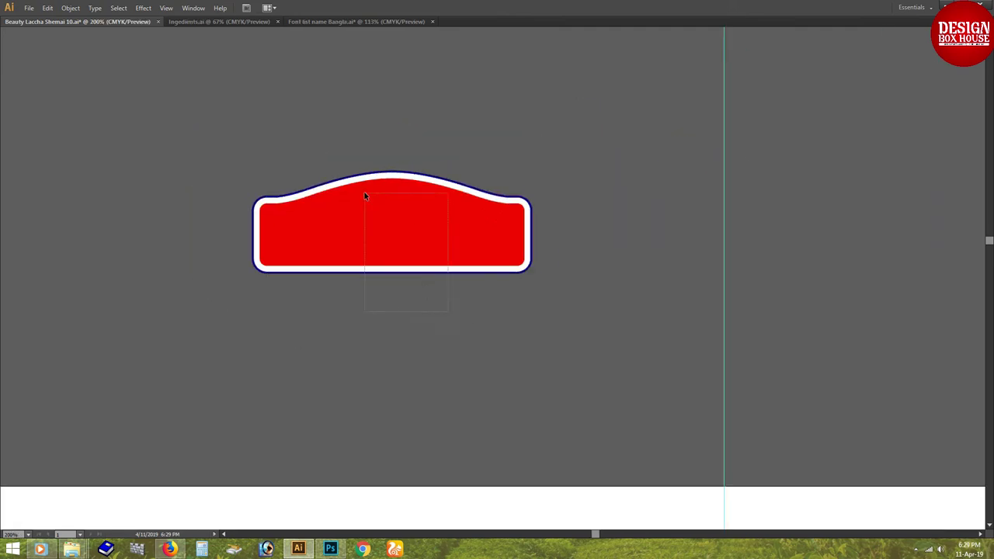
Move the red badge onto the বিউটি title and enlarge it to cover it
{"action": "mouse_move", "coordinate": [364, 192]}
{"action": "left_mouse_down"}
{"action": "mouse_move", "coordinate": [289, 113]}
{"action": "mouse_move", "coordinate": [622, 476]}
{"action": "left_mouse_up"}
{"action": "key", "text": "ctrl+minus"}
{"action": "key", "text": "ctrl+minus"}
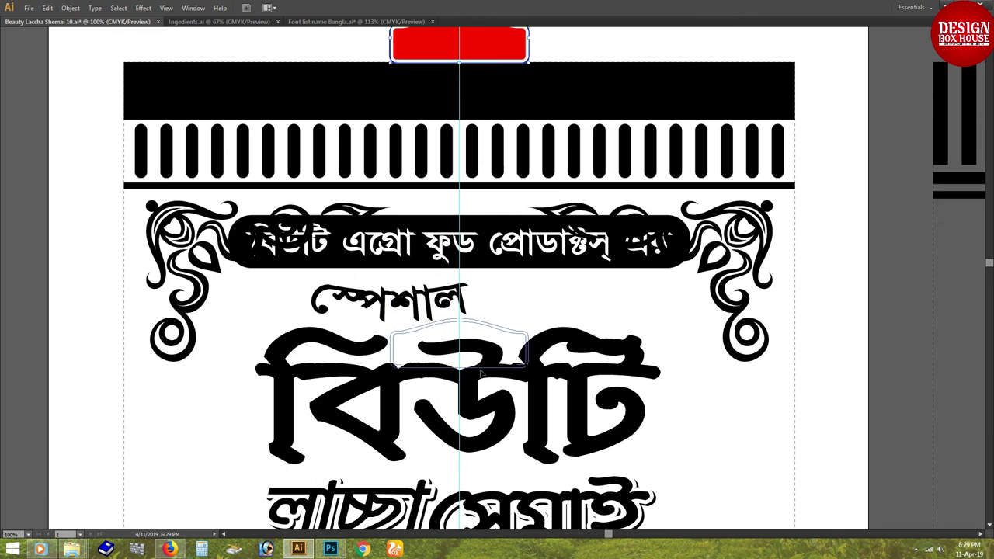
{"action": "left_click_drag", "start_coordinate": [466, 47], "coordinate": [414, 248]}
{"action": "left_click_drag", "start_coordinate": [413, 340], "coordinate": [404, 351]}
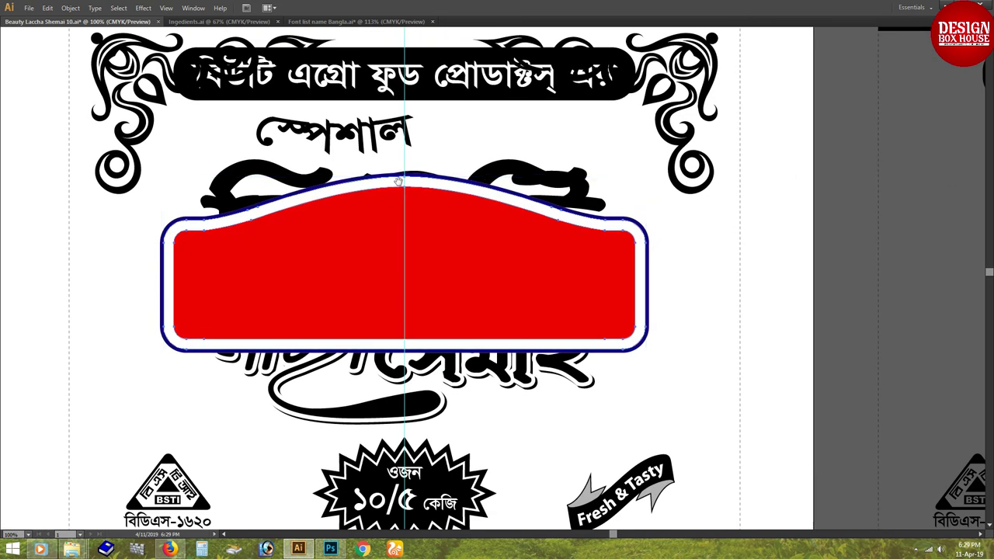
{"action": "key", "text": "ctrl+minus"}
{"action": "key", "text": "ctrl+minus"}
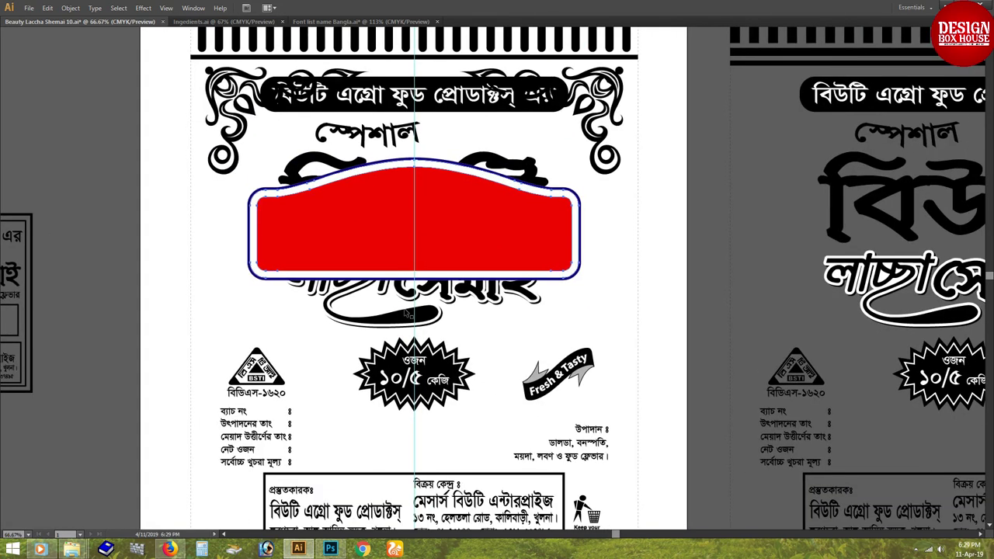
{"action": "key", "text": "ctrl+plus"}
Bring the বিউটি headline in front of the badge and shrink it to fit inside
{"action": "left_click", "coordinate": [381, 337]}
{"action": "scroll", "coordinate": [381, 336], "scroll_direction": "up", "scroll_amount": 3}
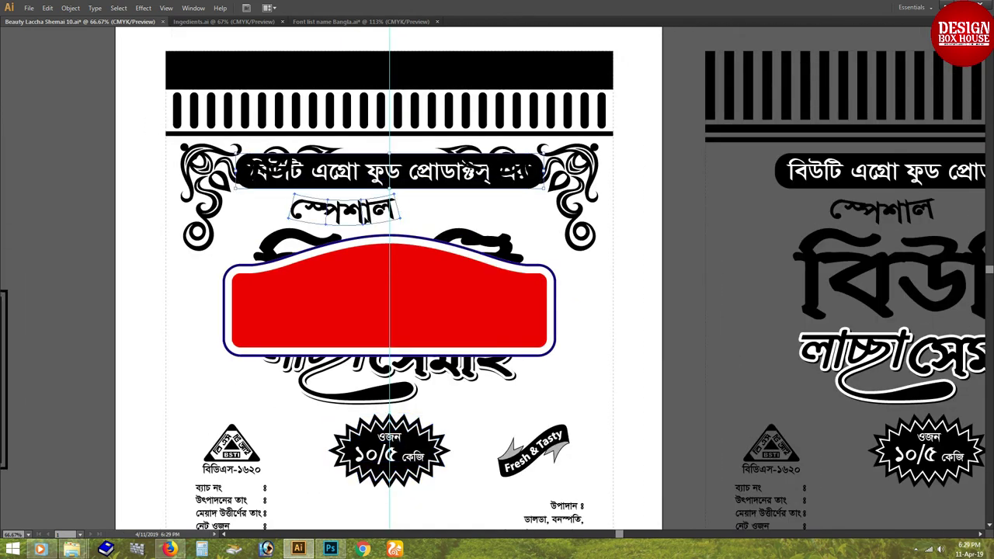
{"action": "left_click", "coordinate": [412, 303]}
{"action": "key", "text": "ctrl+shift+bracketright"}
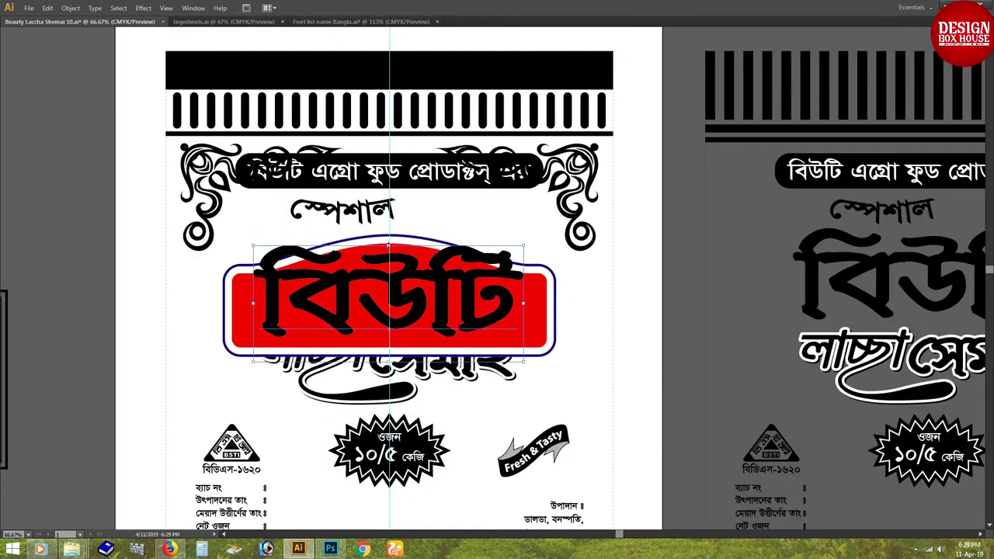
{"action": "left_click_drag", "start_coordinate": [407, 323], "coordinate": [409, 341]}
{"action": "key", "text": "Tab"}
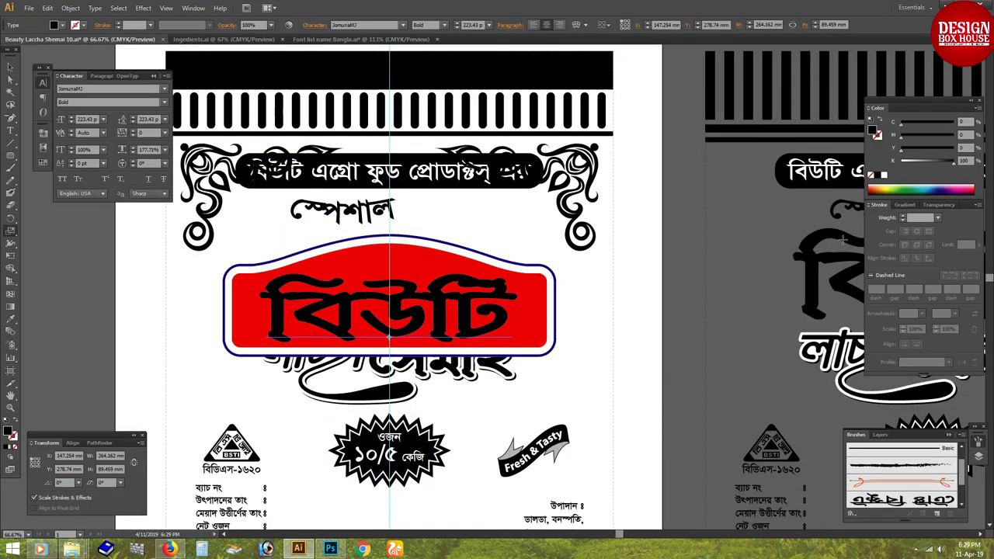
Make the headline white and fill the badge's inner shape black
{"action": "key", "text": "Escape"}
{"action": "key", "text": "Tab"}
{"action": "scroll", "coordinate": [331, 293], "scroll_direction": "up", "scroll_amount": 3}
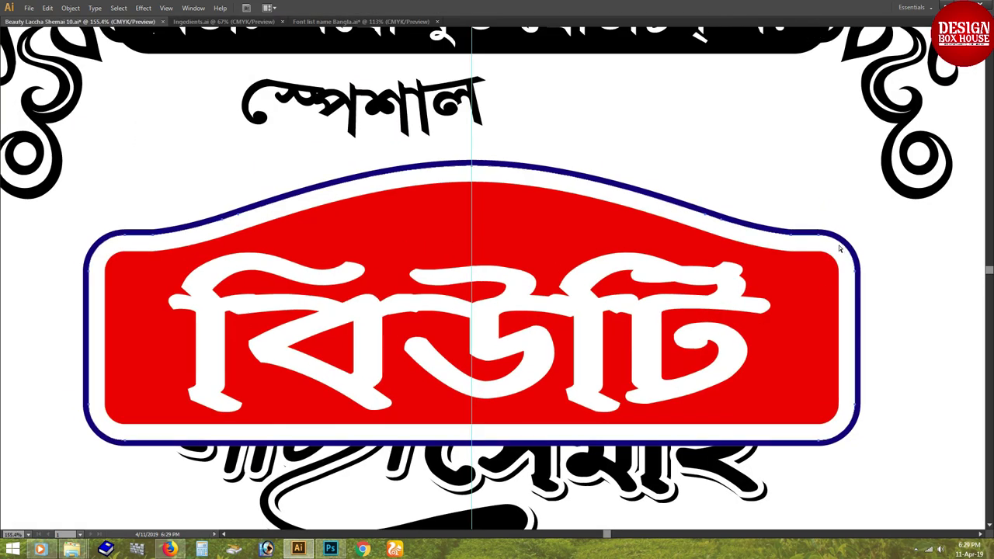
{"action": "left_click", "coordinate": [838, 251]}
{"action": "key", "text": "Tab"}
{"action": "left_click", "coordinate": [882, 172]}
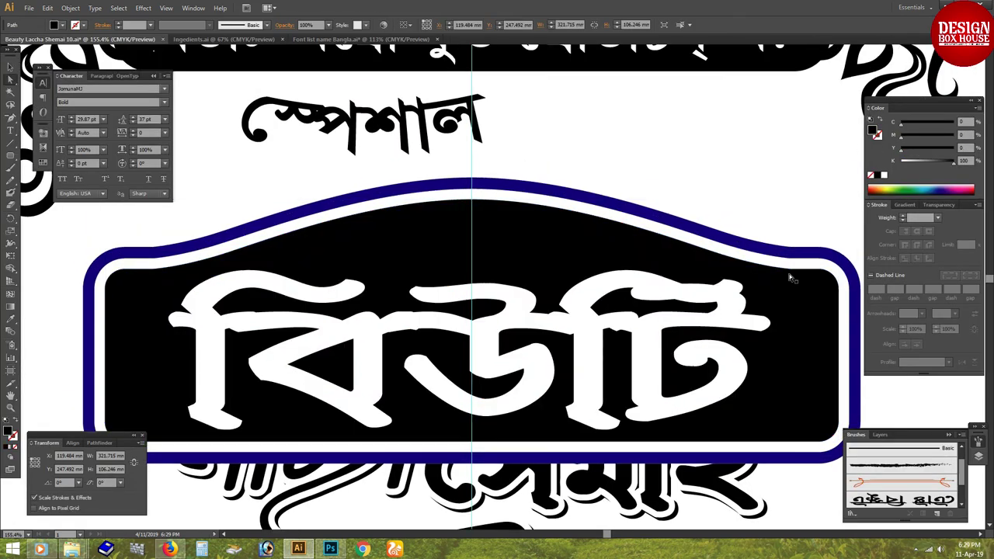
{"action": "left_click", "coordinate": [350, 343]}
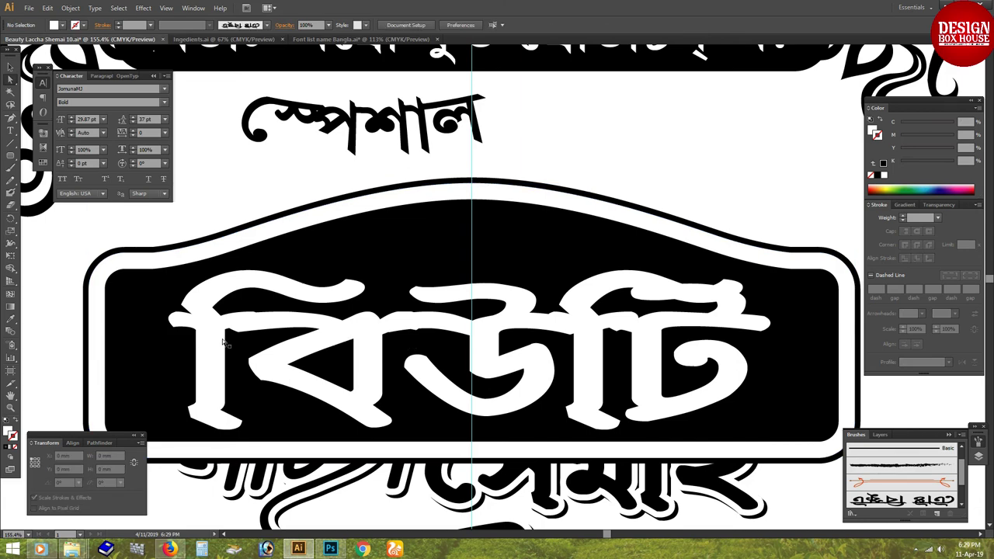
Narrow the inner black banner shape and thicken the frame outline to 17 pt
{"action": "key", "text": "ctrl+1"}
{"action": "left_click", "coordinate": [245, 323]}
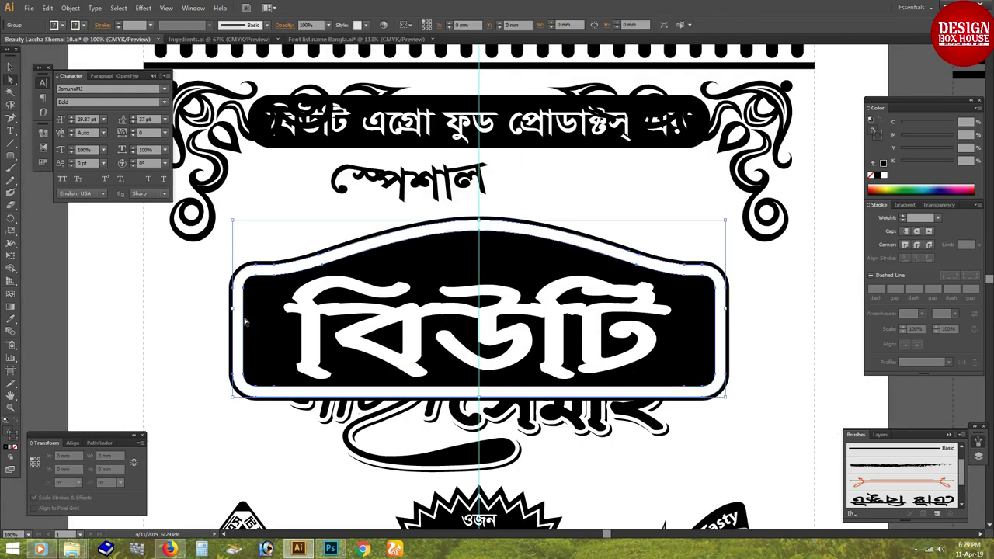
{"action": "left_click", "coordinate": [233, 317]}
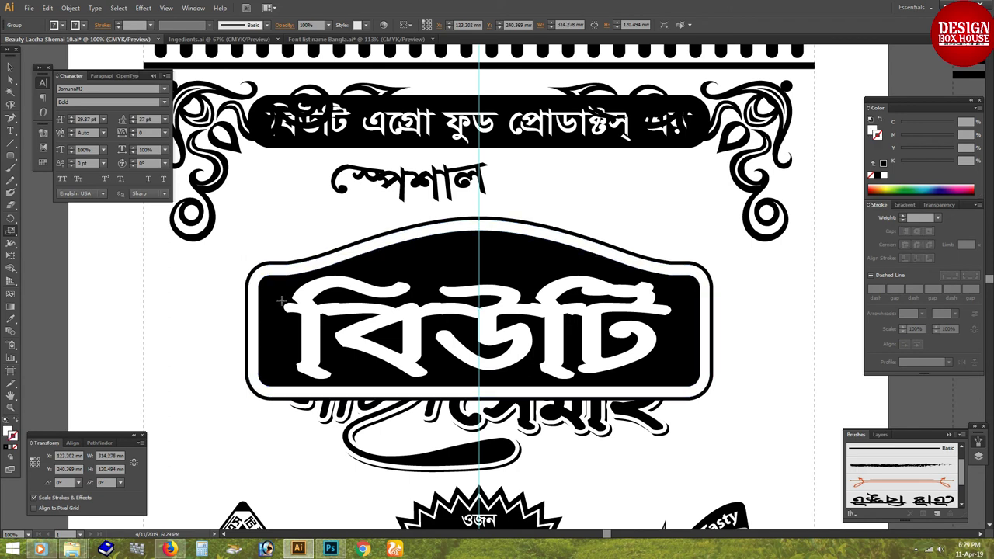
{"action": "left_click_drag", "start_coordinate": [233, 317], "coordinate": [258, 275]}
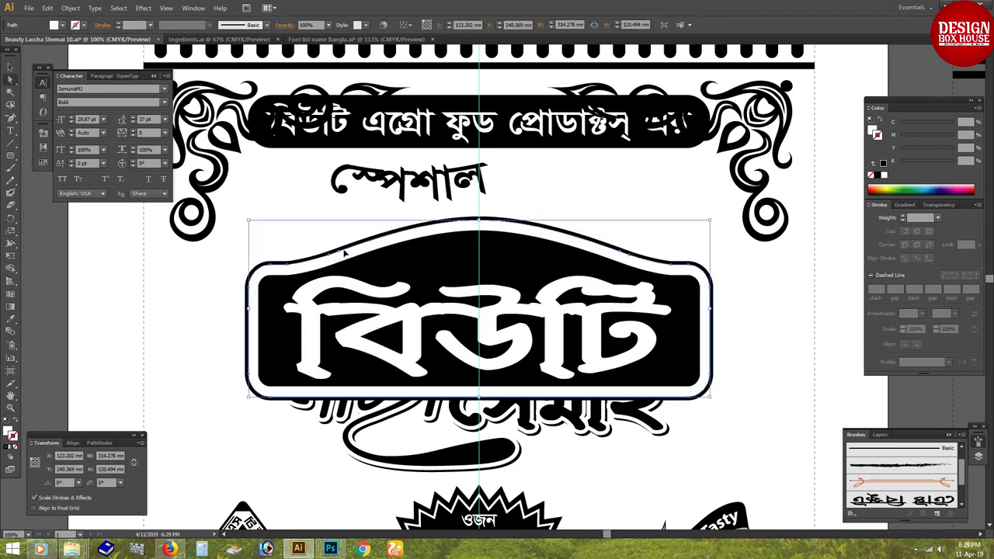
{"action": "left_click", "coordinate": [251, 277]}
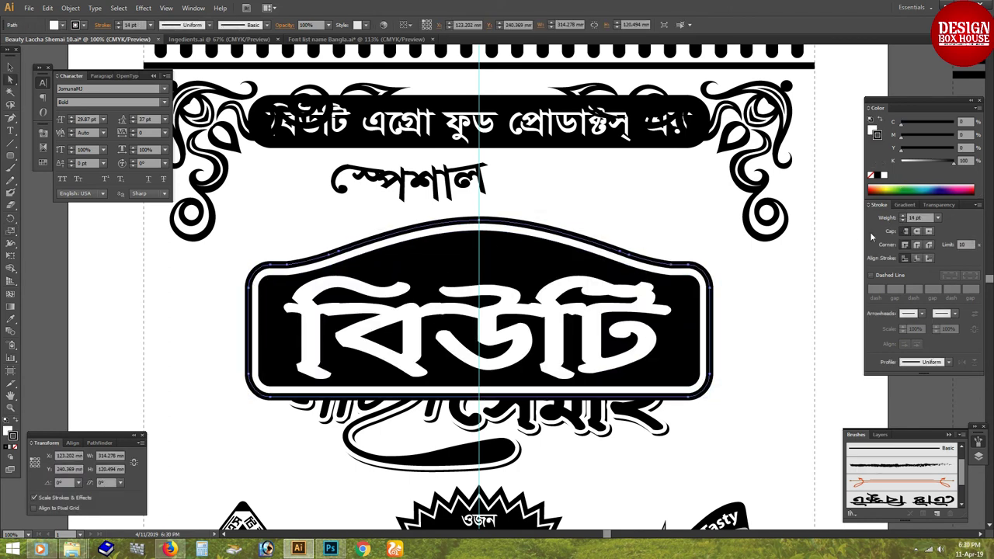
{"action": "left_click", "coordinate": [904, 216]}
{"action": "left_click", "coordinate": [903, 216]}
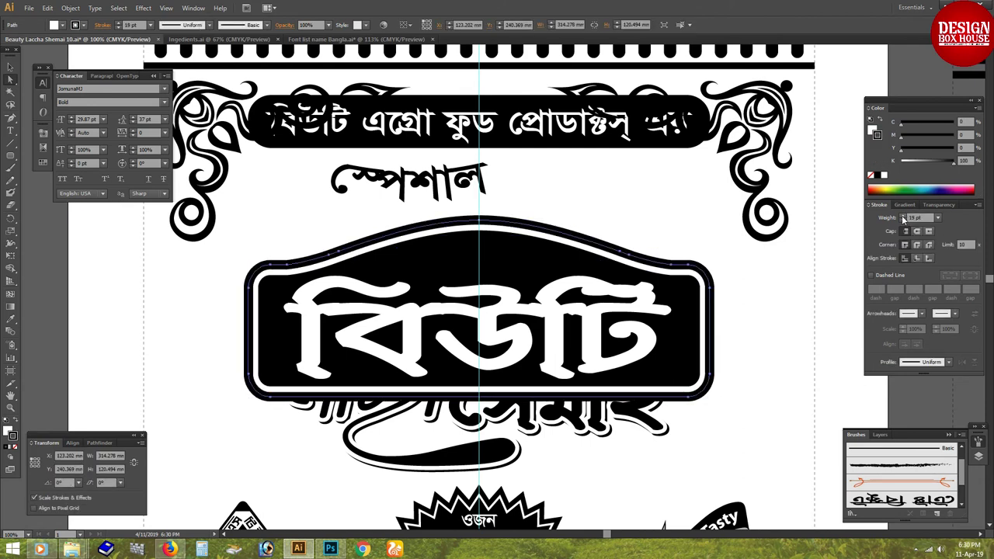
Scale the বিউটি headline down slightly and centre it in the badge
{"action": "left_click", "coordinate": [446, 269]}
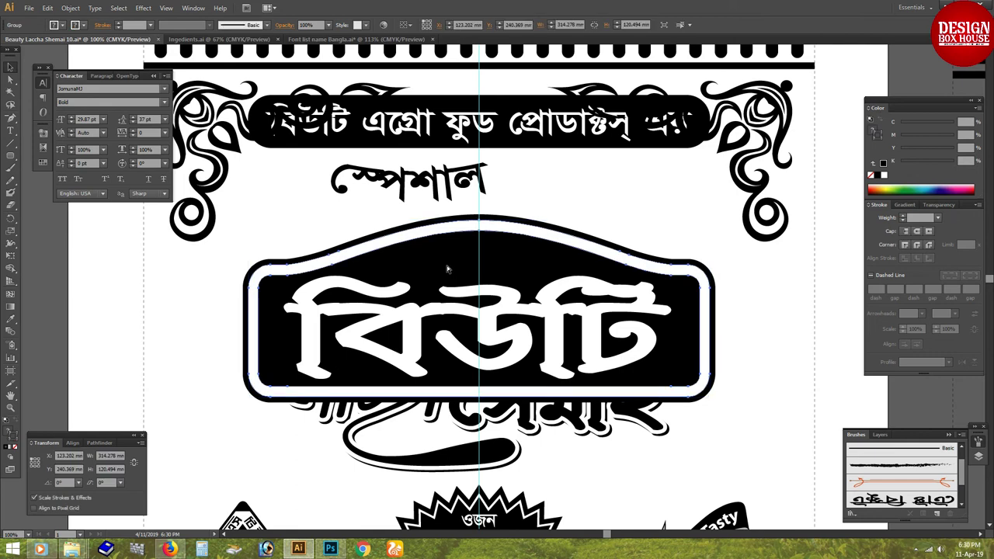
{"action": "left_click", "coordinate": [581, 321]}
{"action": "left_click_drag", "start_coordinate": [671, 342], "coordinate": [651, 342]}
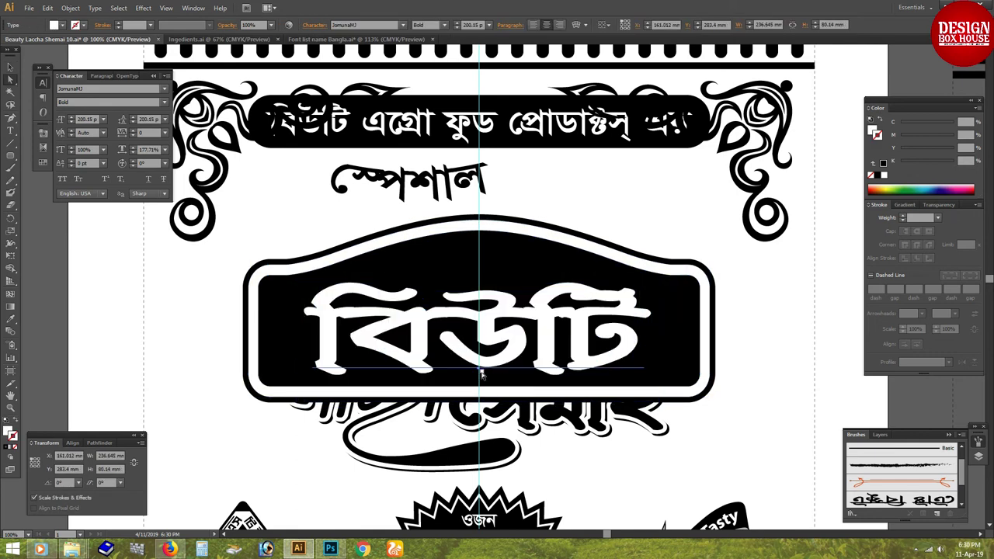
{"action": "left_click_drag", "start_coordinate": [476, 369], "coordinate": [499, 325]}
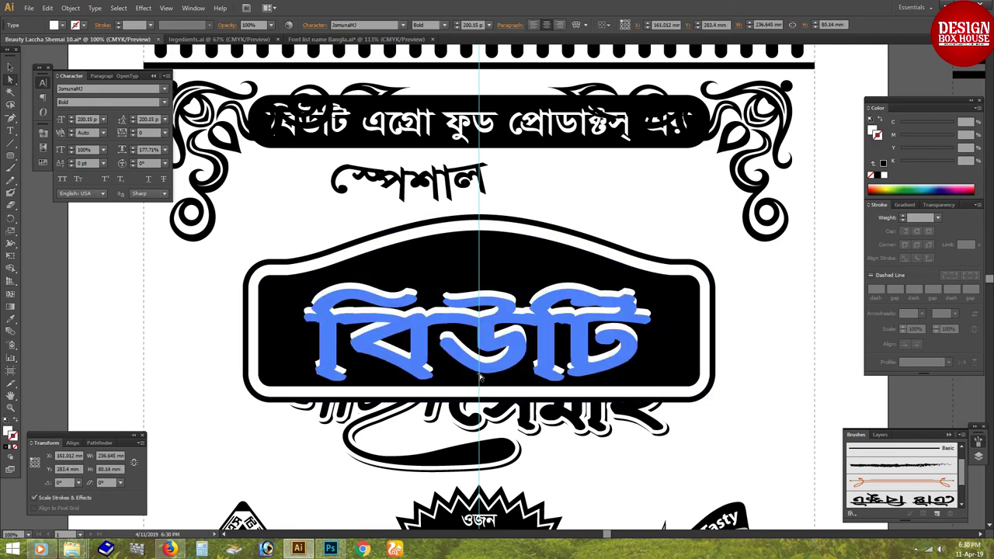
{"action": "left_click", "coordinate": [408, 180]}
{"action": "key", "text": "ctrl+minus"}
{"action": "key", "text": "Tab"}
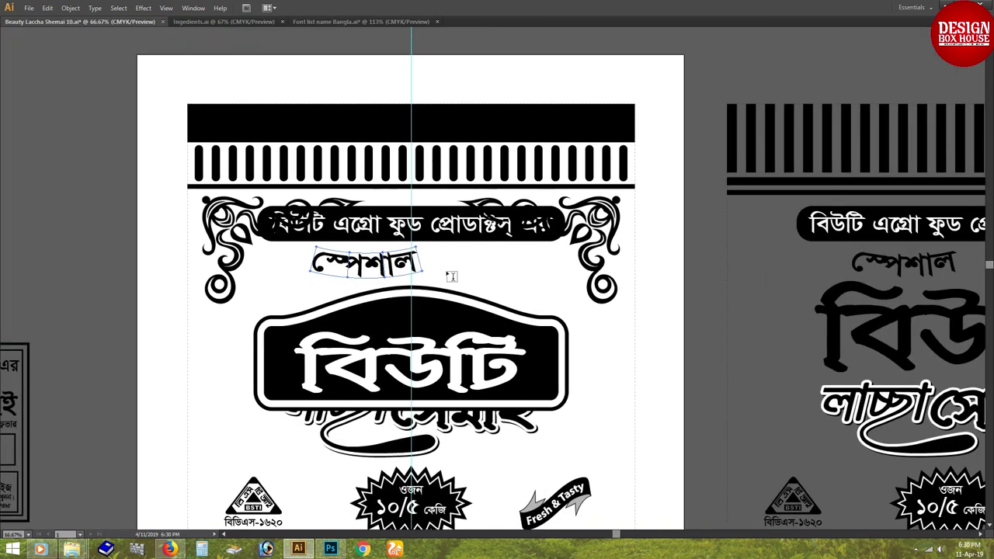
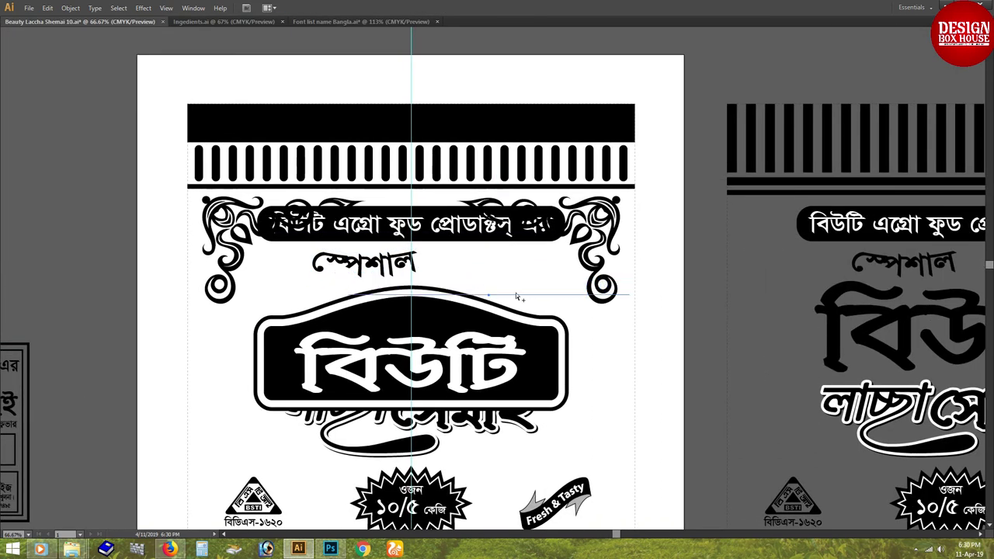
Duplicate the pill text as a widened 'স্পেশাল' label at the top of the black badge
{"action": "key", "text": "Tab"}
{"action": "left_click_drag", "start_coordinate": [412, 257], "coordinate": [401, 159]}
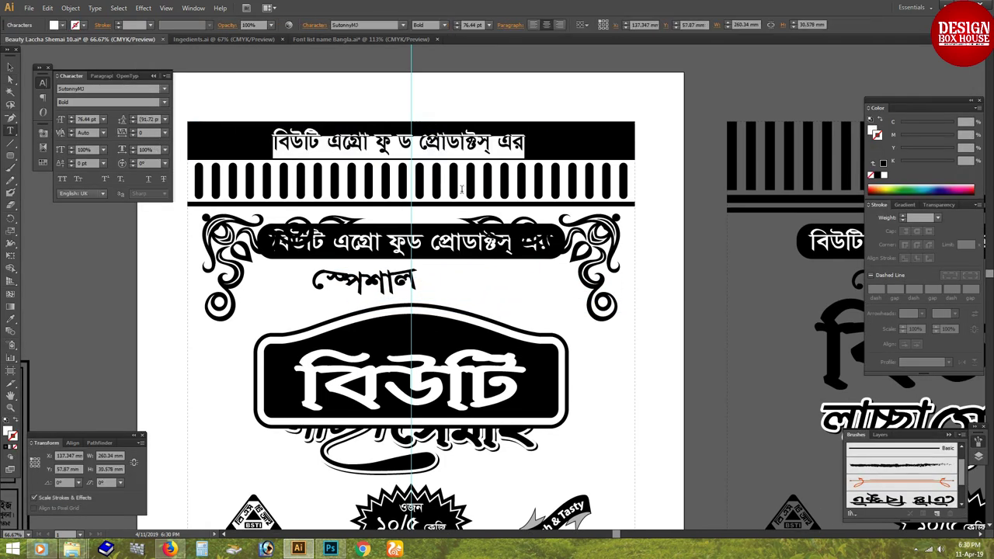
{"action": "key", "text": "BackSpace"}
{"action": "type", "text": "স্পেশাল"}
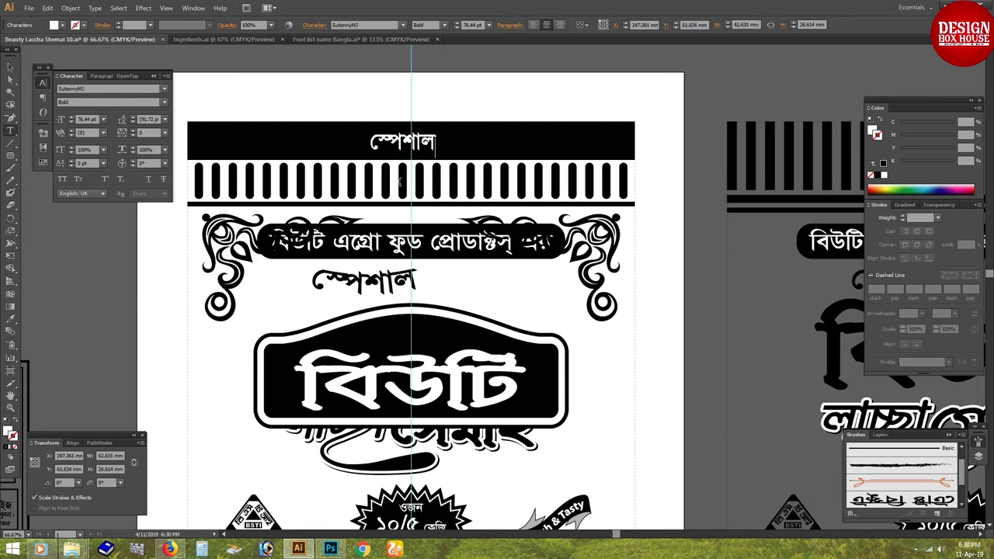
{"action": "key", "text": "Escape"}
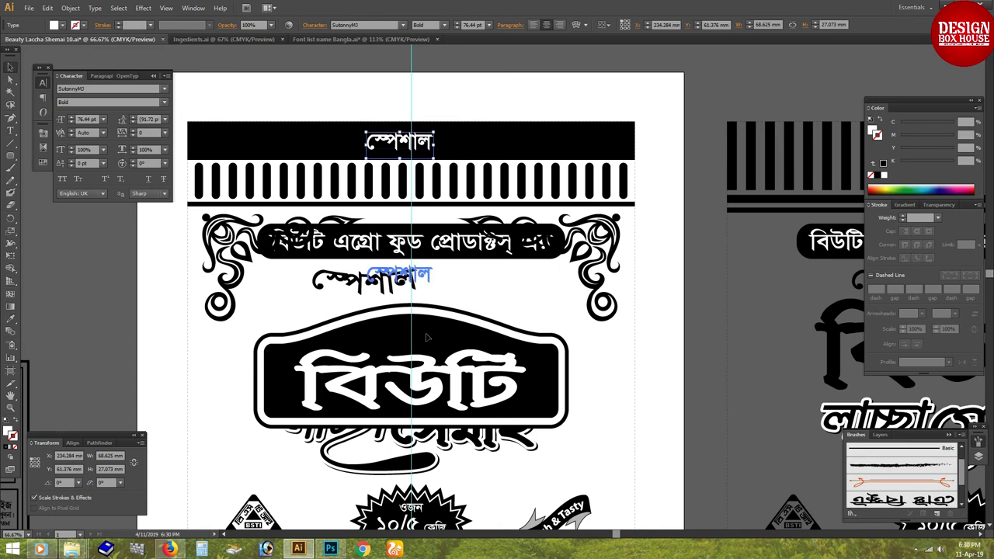
{"action": "left_click_drag", "start_coordinate": [422, 342], "coordinate": [412, 344]}
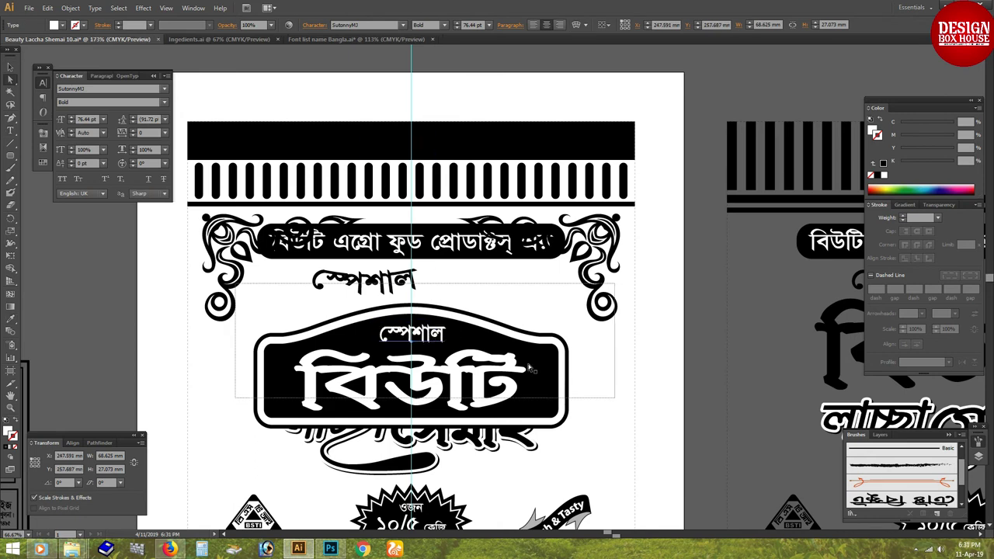
{"action": "scroll", "coordinate": [413, 345], "scroll_direction": "up", "scroll_amount": 3}
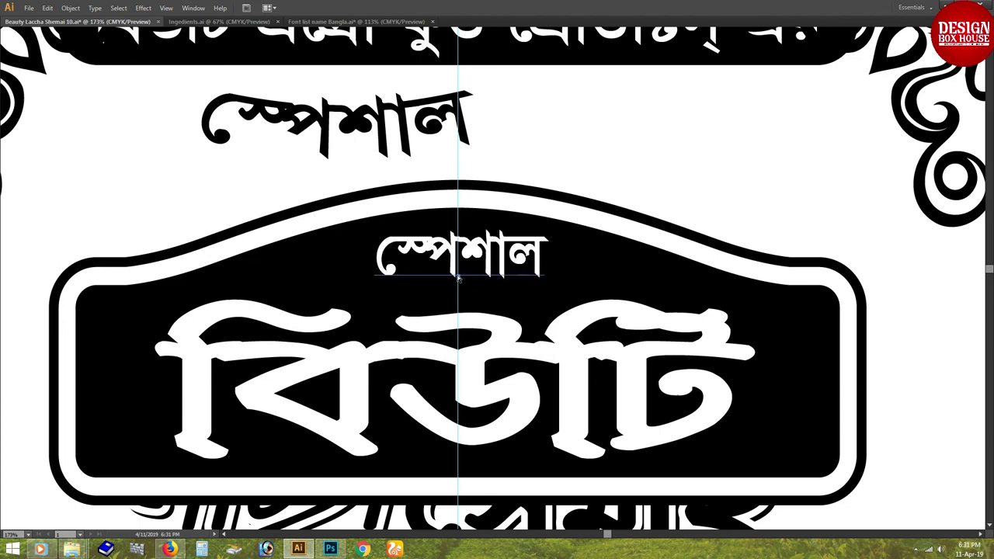
{"action": "left_click_drag", "start_coordinate": [549, 264], "coordinate": [582, 265]}
Stretch the বিউটি lettering taller and wider beneath the স্পেশাল label
{"action": "left_click", "coordinate": [452, 299]}
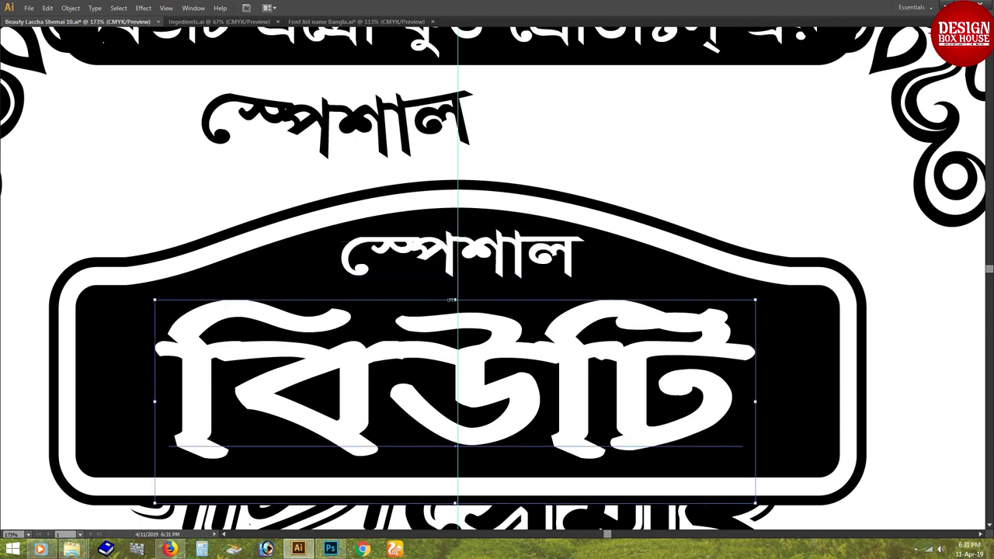
{"action": "left_click_drag", "start_coordinate": [454, 300], "coordinate": [457, 288]}
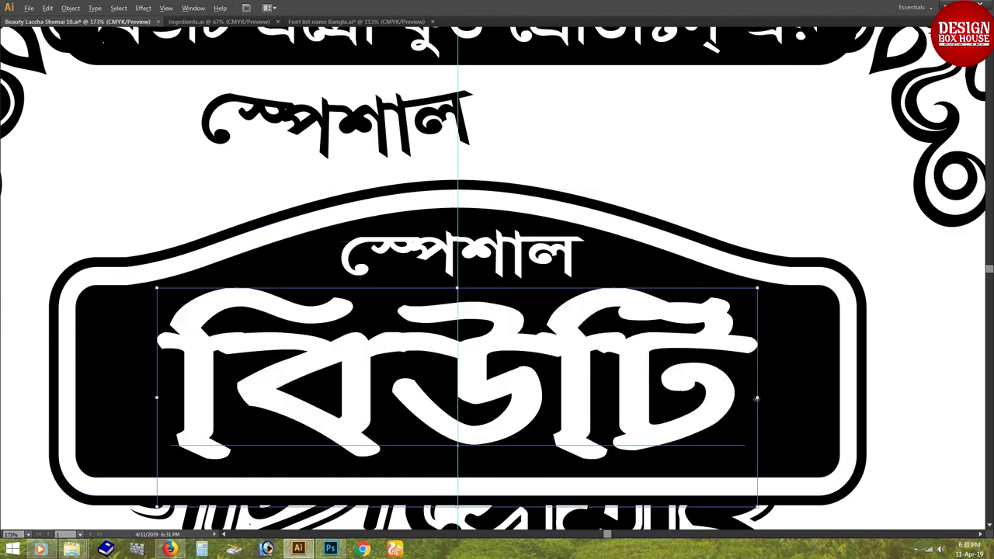
{"action": "left_click_drag", "start_coordinate": [756, 398], "coordinate": [777, 396]}
{"action": "key", "text": "ctrl+minus"}
{"action": "key", "text": "ctrl+minus"}
{"action": "key", "text": "ctrl+minus"}
{"action": "mouse_move", "coordinate": [664, 437]}
{"action": "left_mouse_down"}
{"action": "mouse_move", "coordinate": [467, 360]}
{"action": "mouse_move", "coordinate": [450, 365]}
{"action": "left_mouse_up"}
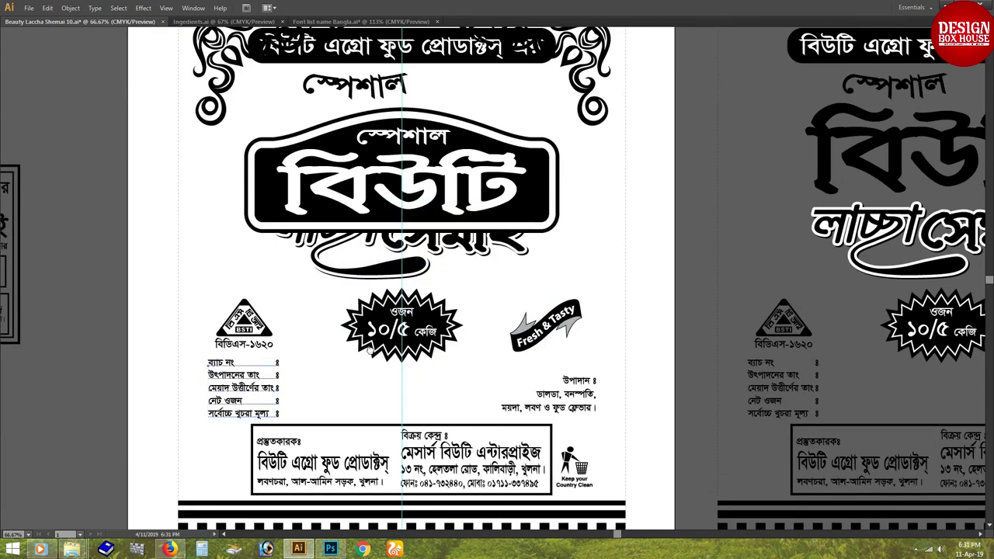
{"action": "scroll", "coordinate": [368, 351], "scroll_direction": "up", "scroll_amount": 2}
{"action": "scroll", "coordinate": [368, 296], "scroll_direction": "up", "scroll_amount": 2}
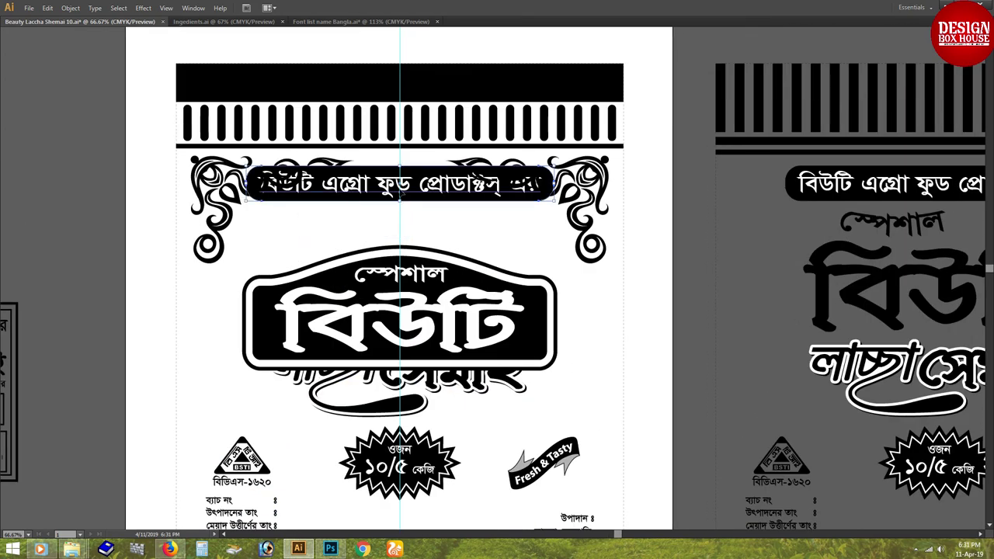
Lower the company-name banner below the ornaments
{"action": "left_click_drag", "start_coordinate": [295, 174], "coordinate": [294, 204]}
{"action": "scroll", "coordinate": [239, 233], "scroll_direction": "up", "scroll_amount": 3}
{"action": "scroll", "coordinate": [306, 244], "scroll_direction": "right", "scroll_amount": 1}
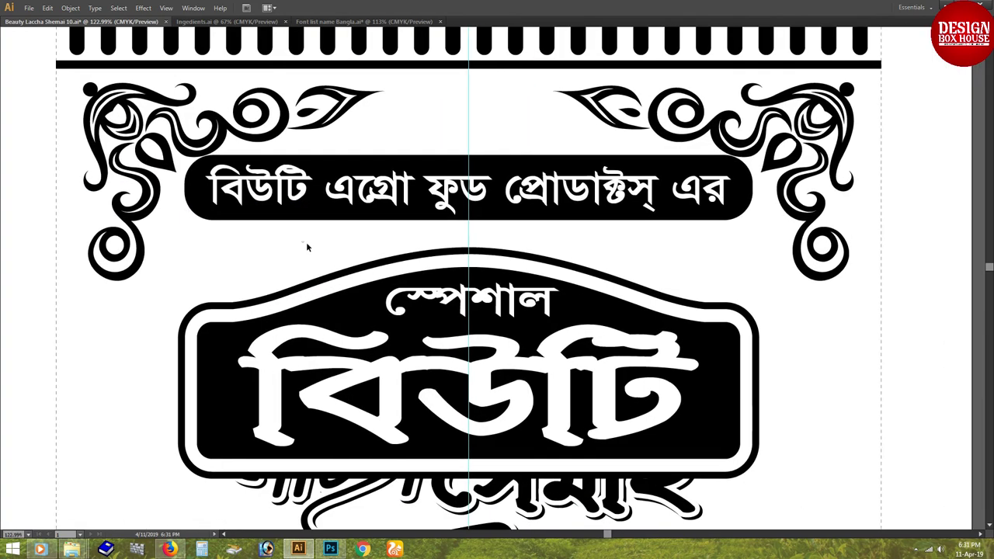
{"action": "scroll", "coordinate": [493, 249], "scroll_direction": "down", "scroll_amount": 2}
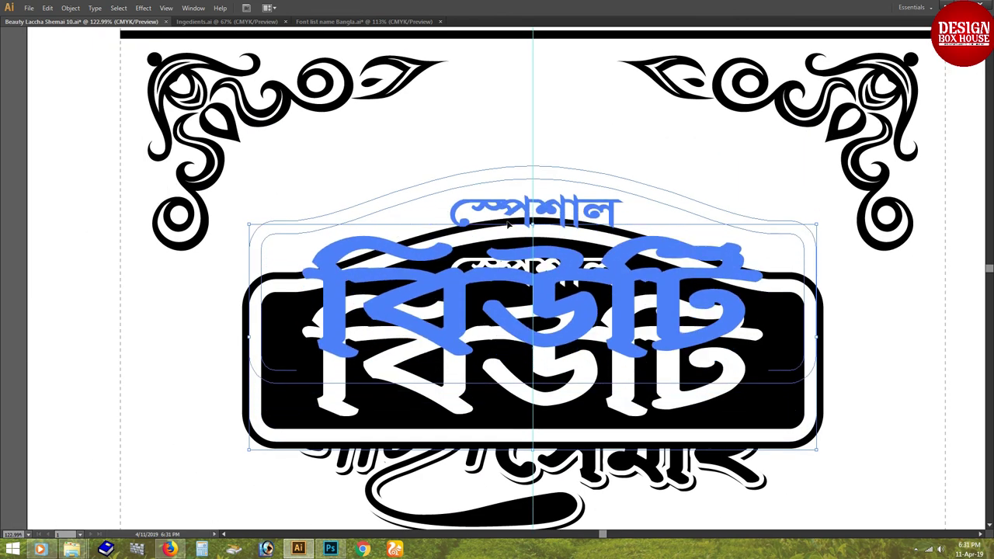
Move the বিউটি badge group up to sit just beneath the banner
{"action": "left_click_drag", "start_coordinate": [493, 249], "coordinate": [493, 226]}
{"action": "scroll", "coordinate": [485, 245], "scroll_direction": "up", "scroll_amount": 1}
{"action": "scroll", "coordinate": [474, 249], "scroll_direction": "down", "scroll_amount": 2}
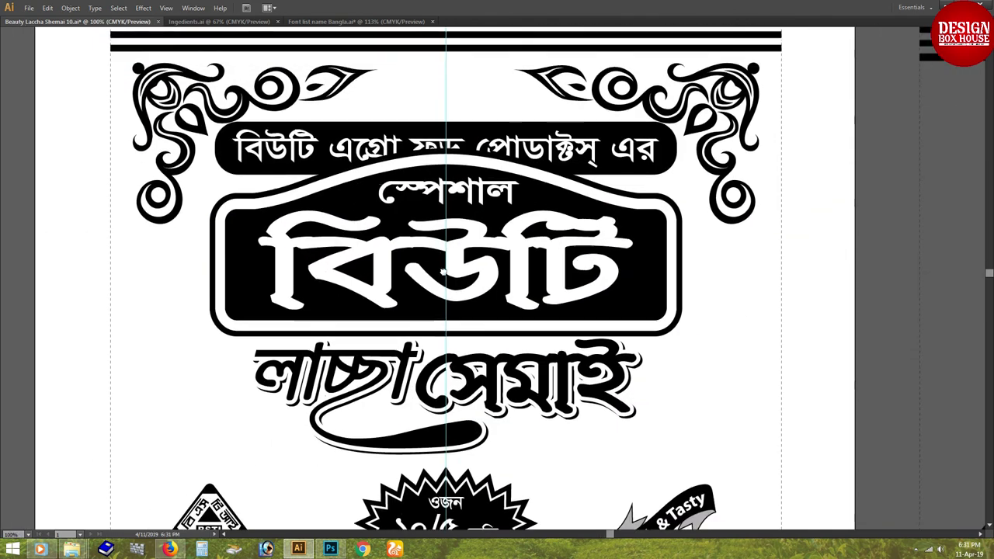
{"action": "scroll", "coordinate": [462, 260], "scroll_direction": "up", "scroll_amount": 1}
{"action": "scroll", "coordinate": [449, 270], "scroll_direction": "down", "scroll_amount": 1}
{"action": "scroll", "coordinate": [449, 273], "scroll_direction": "down", "scroll_amount": 1}
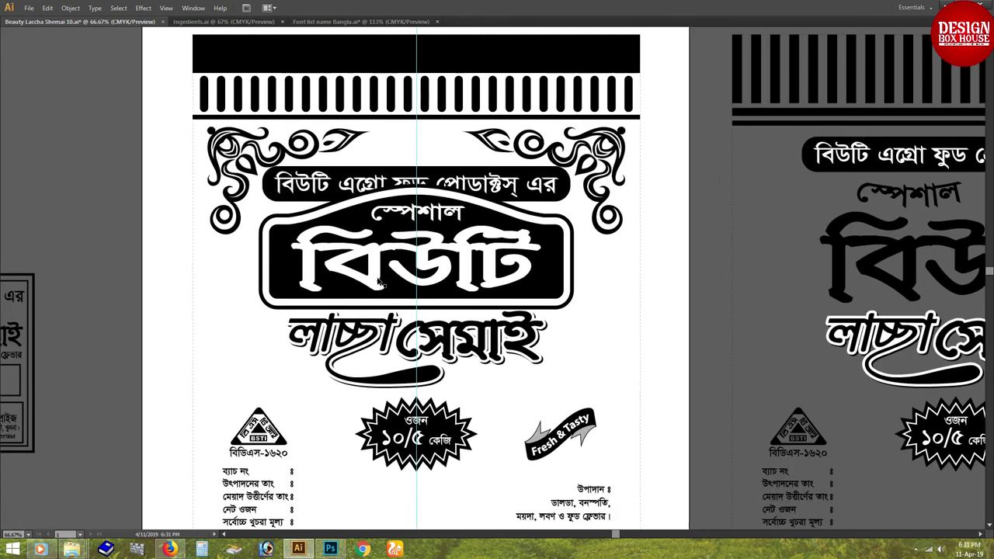
{"action": "scroll", "coordinate": [362, 311], "scroll_direction": "up", "scroll_amount": 1}
Select the লাচ্ছা সেমাই title, then the star-shaped weight badge
{"action": "left_click", "coordinate": [466, 256]}
{"action": "scroll", "coordinate": [466, 311], "scroll_direction": "down", "scroll_amount": 2}
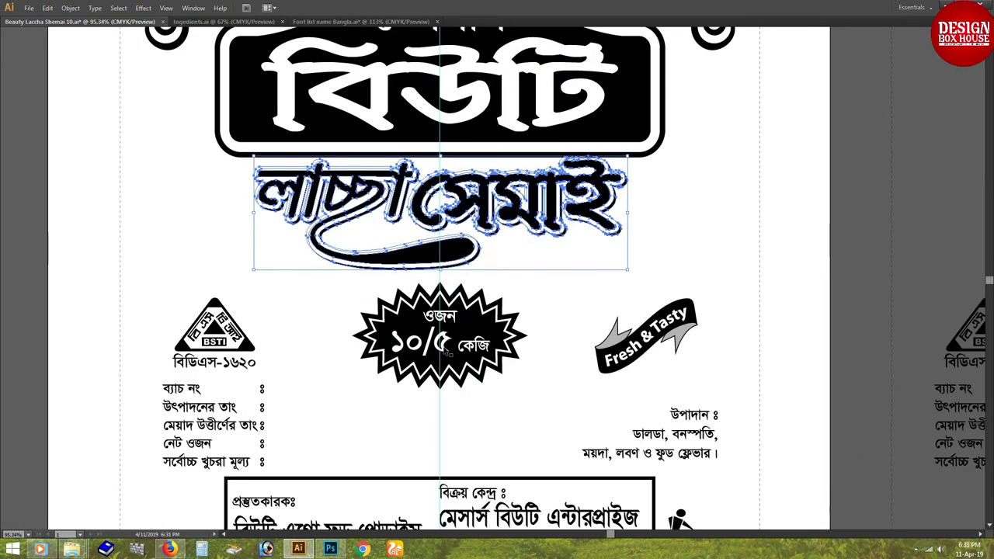
{"action": "left_click", "coordinate": [466, 334]}
{"action": "key", "text": "Tab"}
Open the Round Corners effect for the star, then cancel it
{"action": "left_click", "coordinate": [143, 8]}
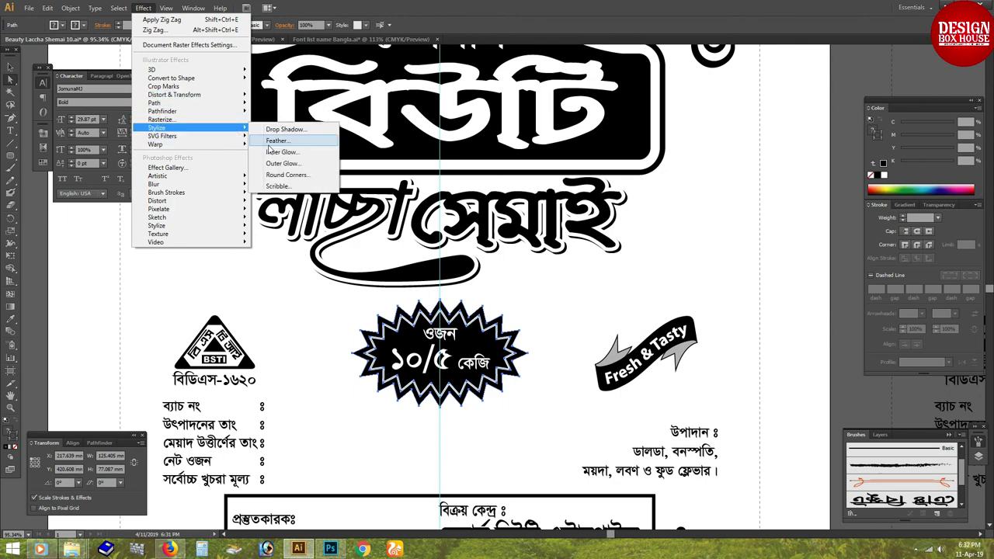
{"action": "left_click", "coordinate": [287, 175]}
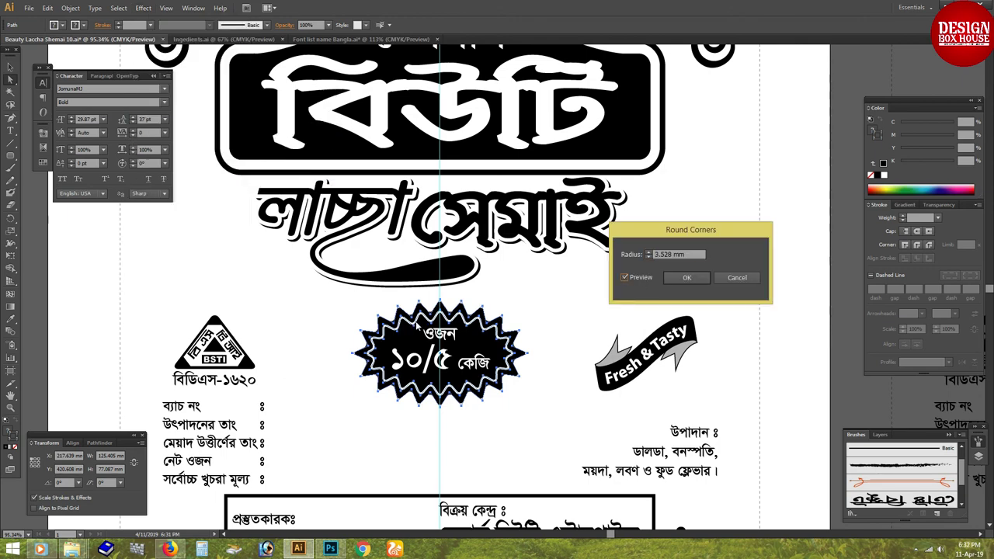
{"action": "left_click", "coordinate": [736, 278]}
{"action": "scroll", "coordinate": [402, 369], "scroll_direction": "up", "scroll_amount": 3}
{"action": "scroll", "coordinate": [401, 368], "scroll_direction": "up", "scroll_amount": 2}
Apply a 2 mm Round Corners effect to the star weight badge
{"action": "left_click", "coordinate": [143, 7]}
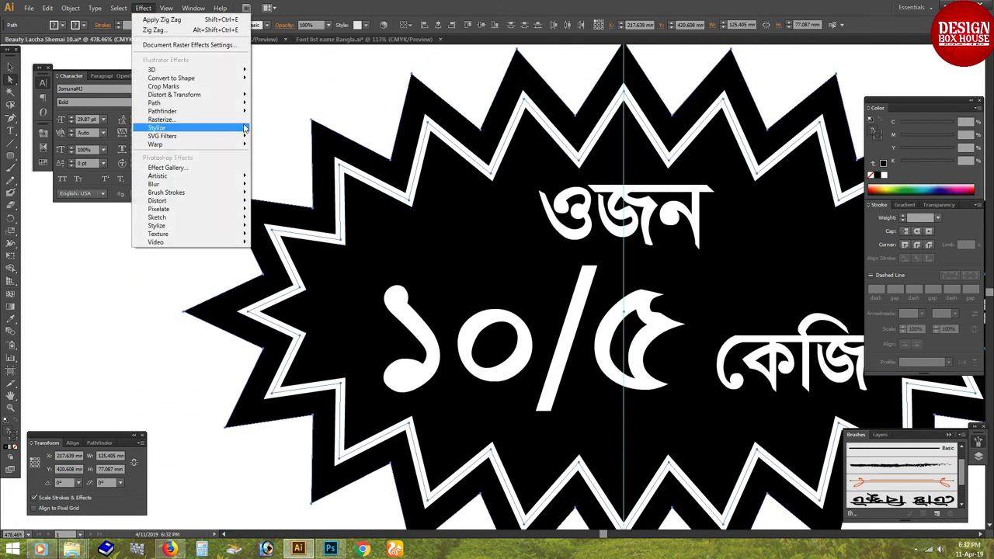
{"action": "left_click", "coordinate": [288, 172]}
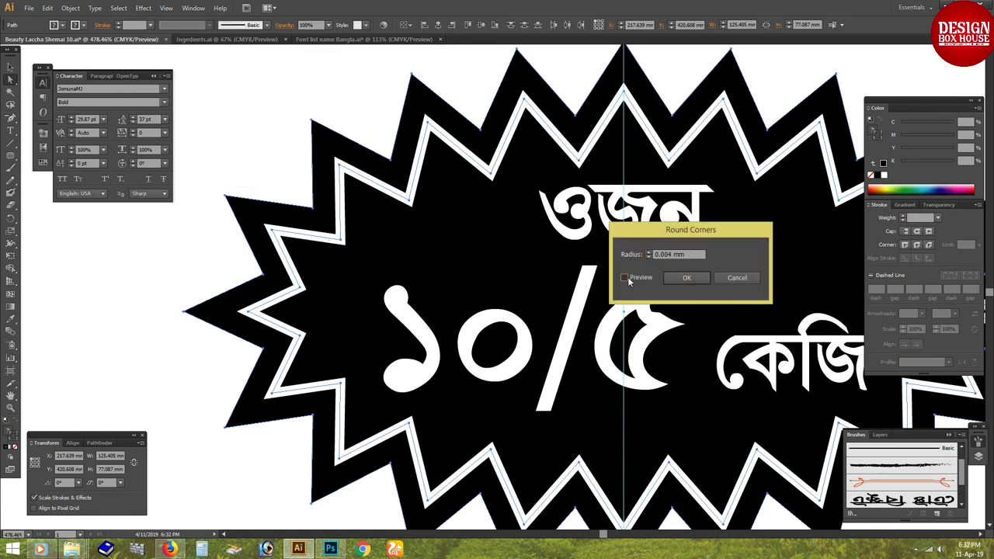
{"action": "left_click", "coordinate": [651, 253]}
{"action": "type", "text": "2"}
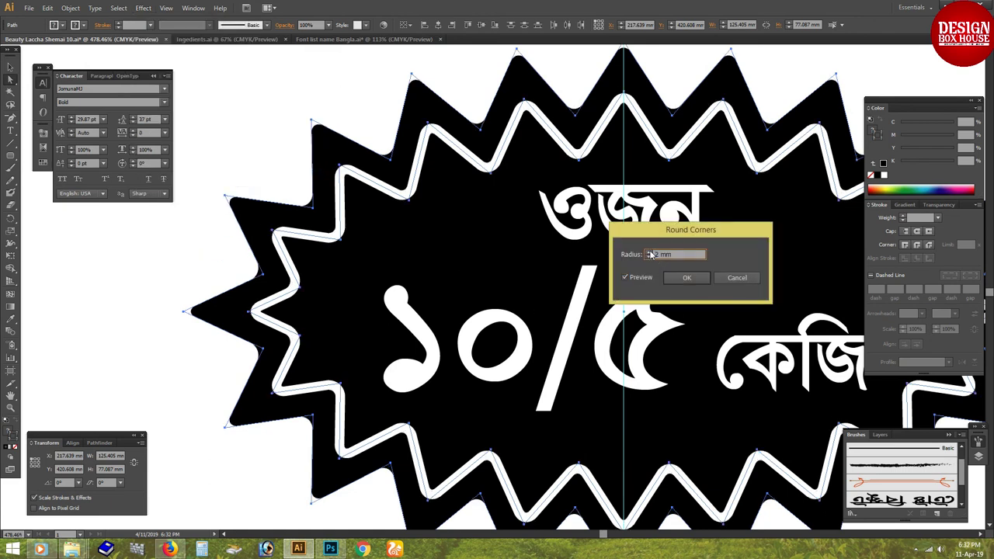
{"action": "left_click", "coordinate": [685, 283]}
{"action": "scroll", "coordinate": [425, 292], "scroll_direction": "down", "scroll_amount": 1}
{"action": "scroll", "coordinate": [267, 262], "scroll_direction": "down", "scroll_amount": 2}
{"action": "scroll", "coordinate": [267, 262], "scroll_direction": "down", "scroll_amount": 2}
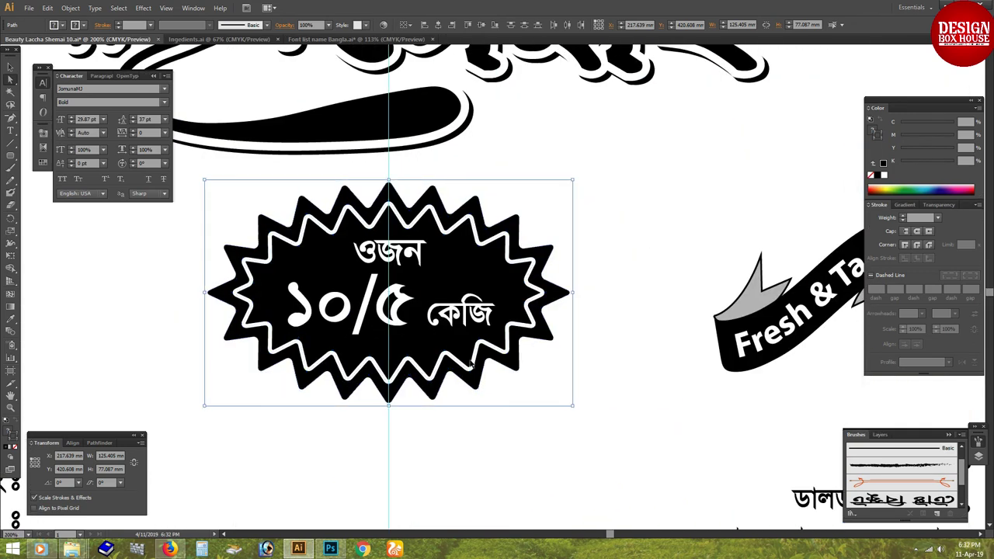
{"action": "left_click", "coordinate": [459, 410]}
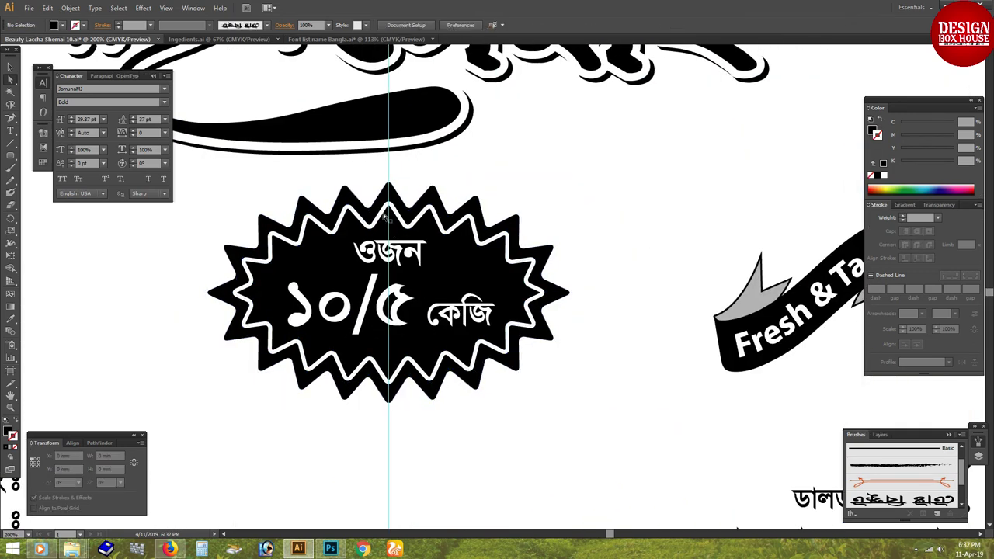
{"action": "key", "text": "Tab"}
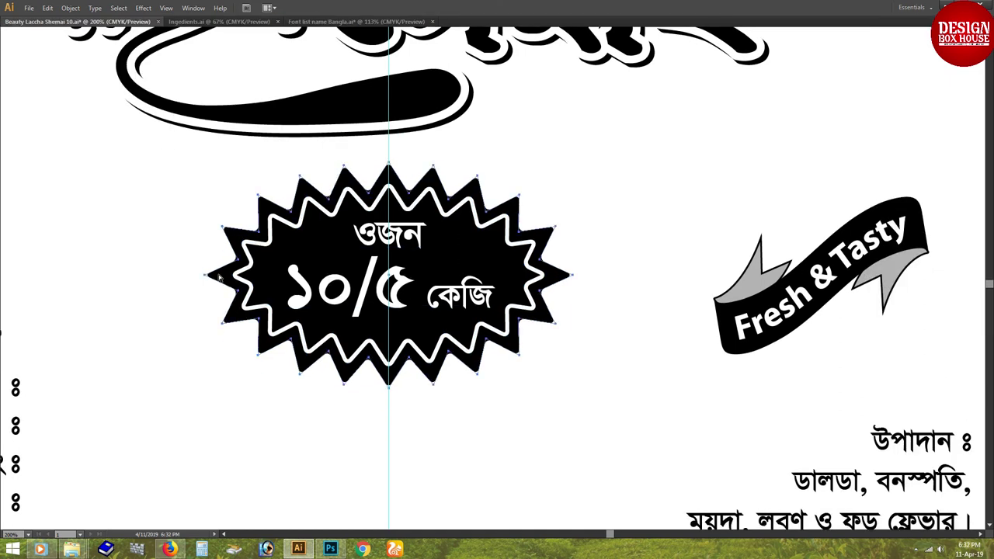
{"action": "key", "text": "Tab"}
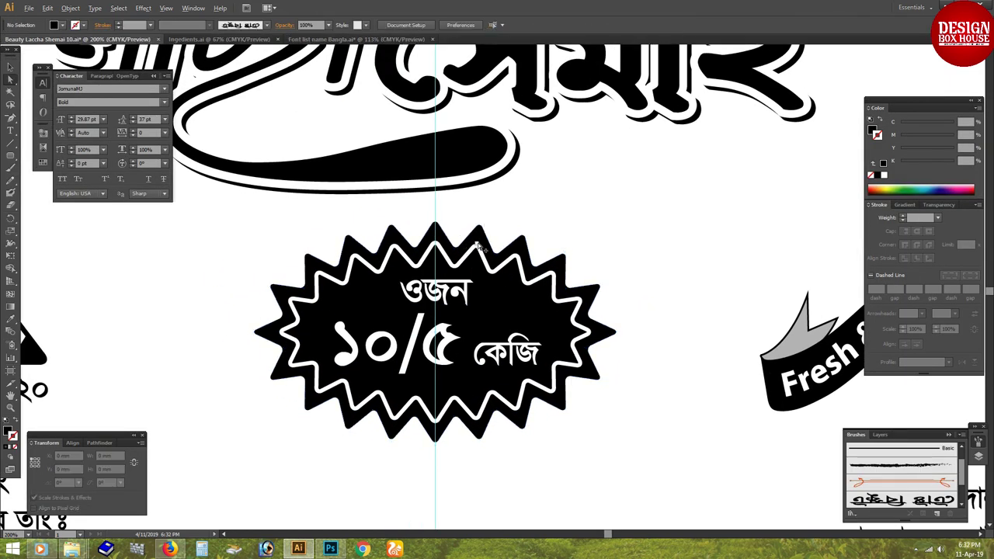
Round the corners of the outer star and inner zigzag at 3 mm
{"action": "left_click", "coordinate": [486, 244]}
{"action": "left_click", "coordinate": [606, 350]}
{"action": "left_click", "coordinate": [571, 279]}
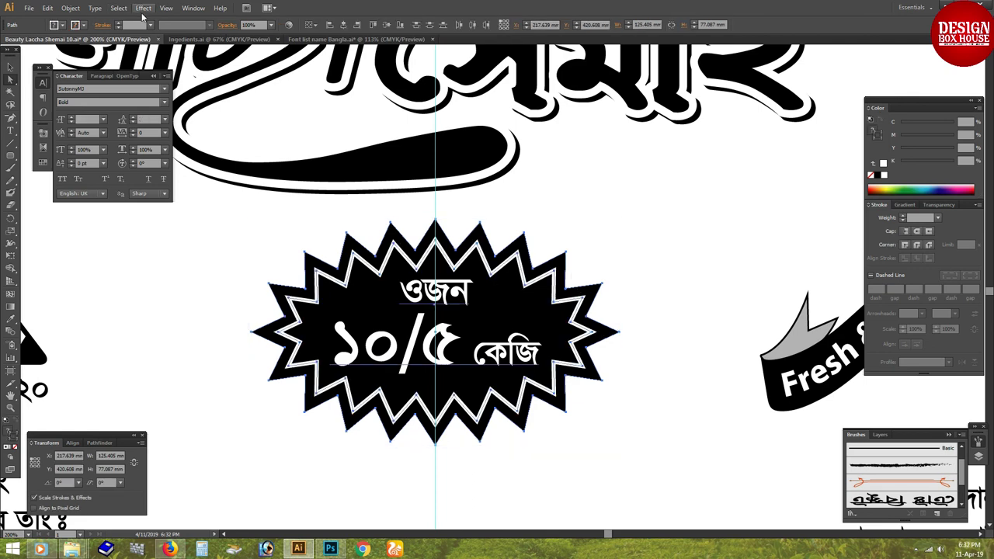
{"action": "left_click", "coordinate": [143, 8]}
{"action": "left_click", "coordinate": [293, 175]}
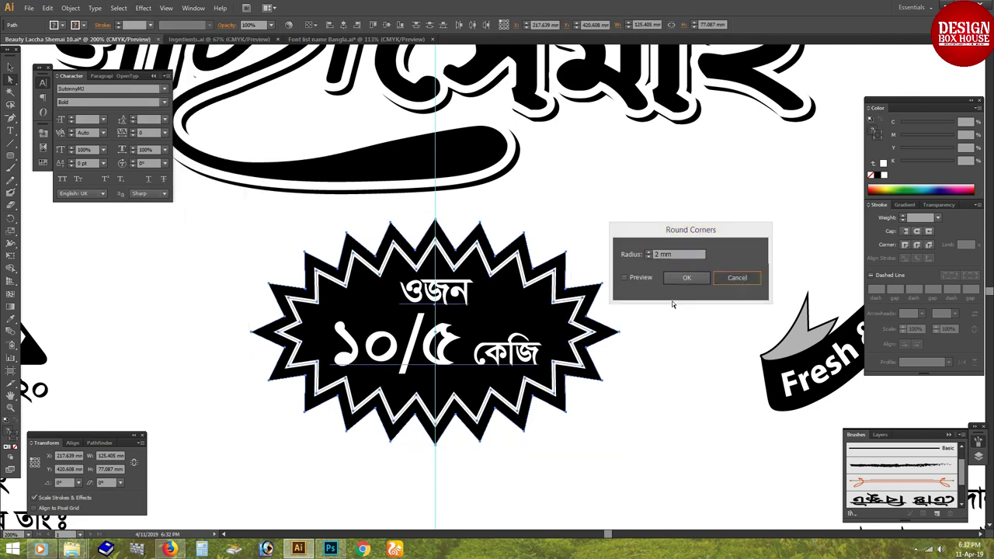
{"action": "key", "text": "Return"}
{"action": "left_click", "coordinate": [143, 8]}
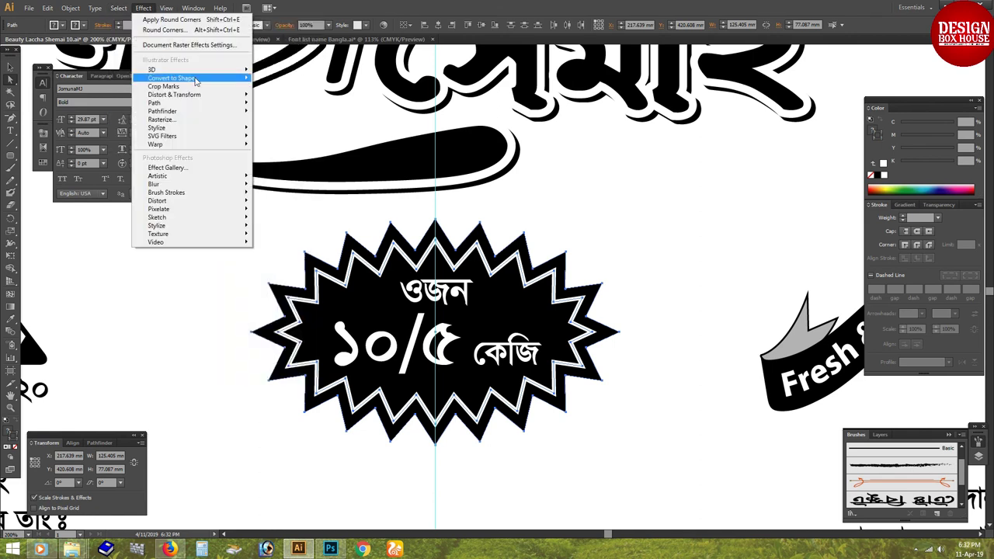
{"action": "left_click", "coordinate": [294, 175]}
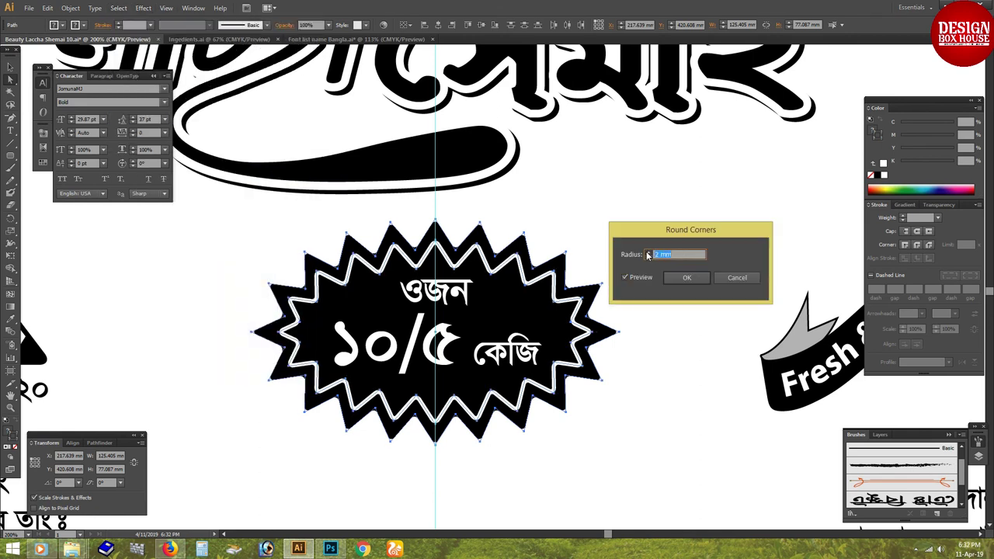
{"action": "left_click", "coordinate": [649, 253]}
{"action": "left_click", "coordinate": [677, 282]}
{"action": "left_click", "coordinate": [594, 267]}
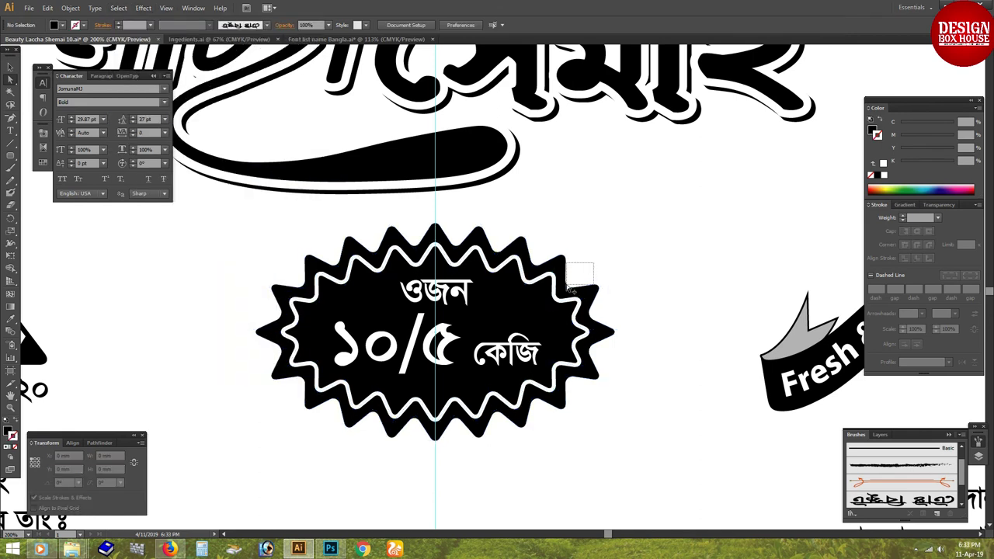
{"action": "scroll", "coordinate": [400, 314], "scroll_direction": "down", "scroll_amount": 1}
Select the starburst shape and browse the Object menu's path commands
{"action": "left_click", "coordinate": [272, 260]}
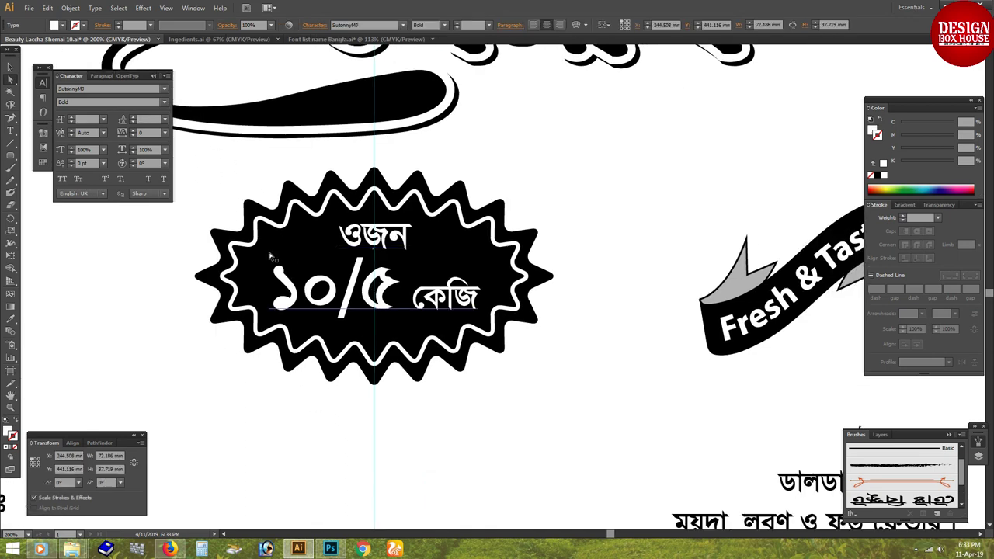
{"action": "scroll", "coordinate": [369, 276], "scroll_direction": "up", "scroll_amount": 1}
{"action": "scroll", "coordinate": [538, 298], "scroll_direction": "down", "scroll_amount": 1}
{"action": "scroll", "coordinate": [537, 296], "scroll_direction": "down", "scroll_amount": 1}
{"action": "left_click", "coordinate": [457, 324]}
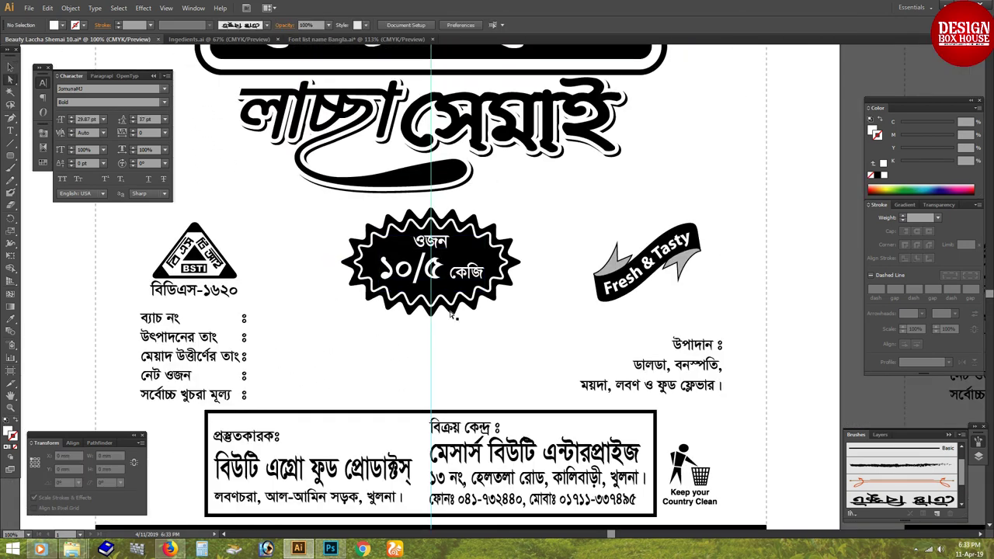
{"action": "left_click", "coordinate": [457, 309]}
{"action": "left_click", "coordinate": [70, 8]}
{"action": "left_click", "coordinate": [93, 130]}
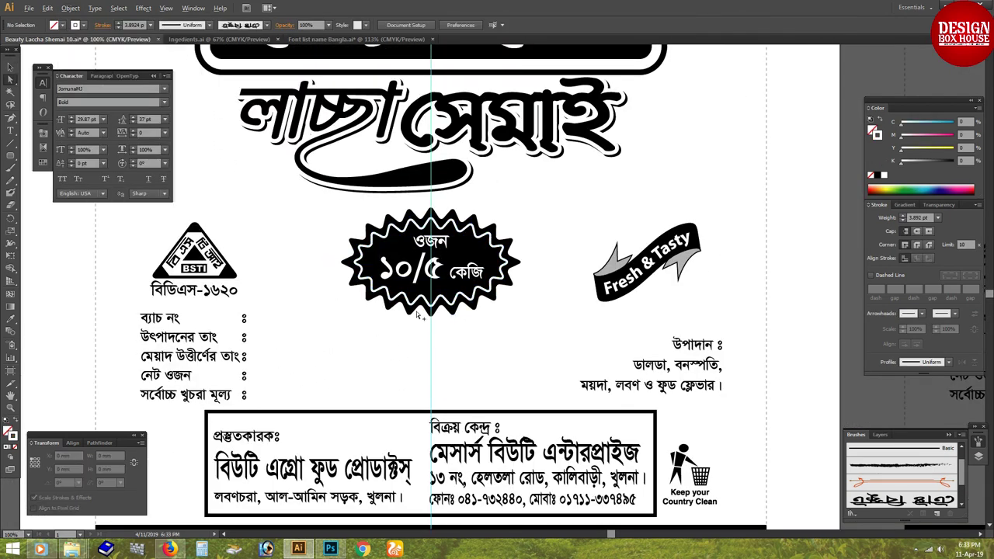
{"action": "left_click", "coordinate": [70, 8]}
{"action": "left_click", "coordinate": [93, 132]}
{"action": "key", "text": "Tab"}
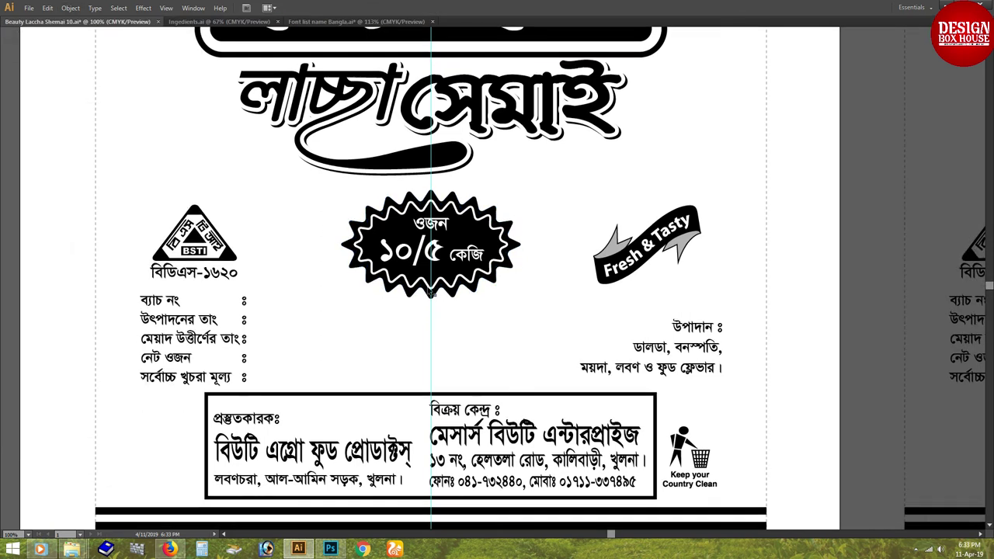
{"action": "scroll", "coordinate": [694, 291], "scroll_direction": "up", "scroll_amount": 2}
Select the inner zigzag and zoom in closely on the starburst badge
{"action": "left_click", "coordinate": [710, 262]}
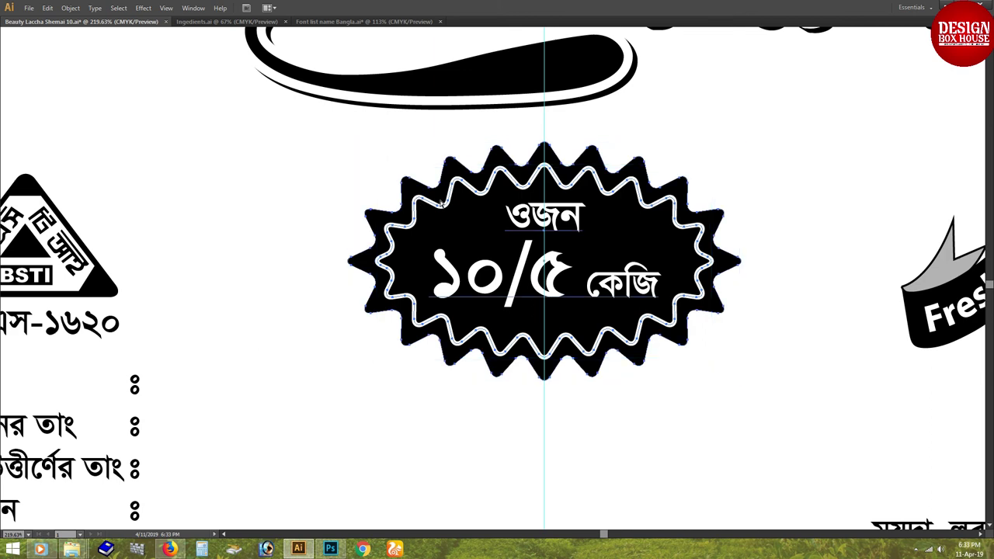
{"action": "key", "text": "ctrl+minus"}
{"action": "key", "text": "ctrl+minus"}
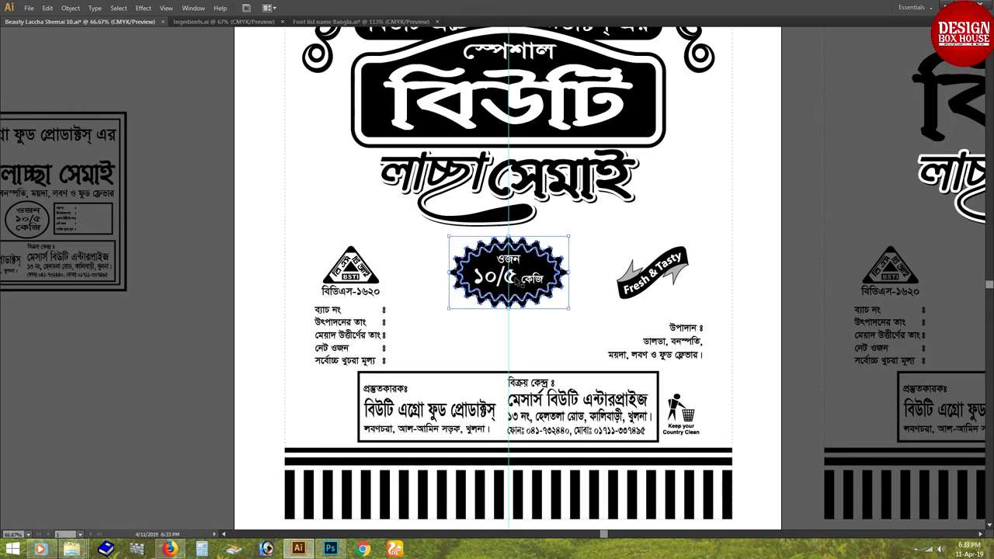
{"action": "left_click_drag", "start_coordinate": [419, 204], "coordinate": [667, 330]}
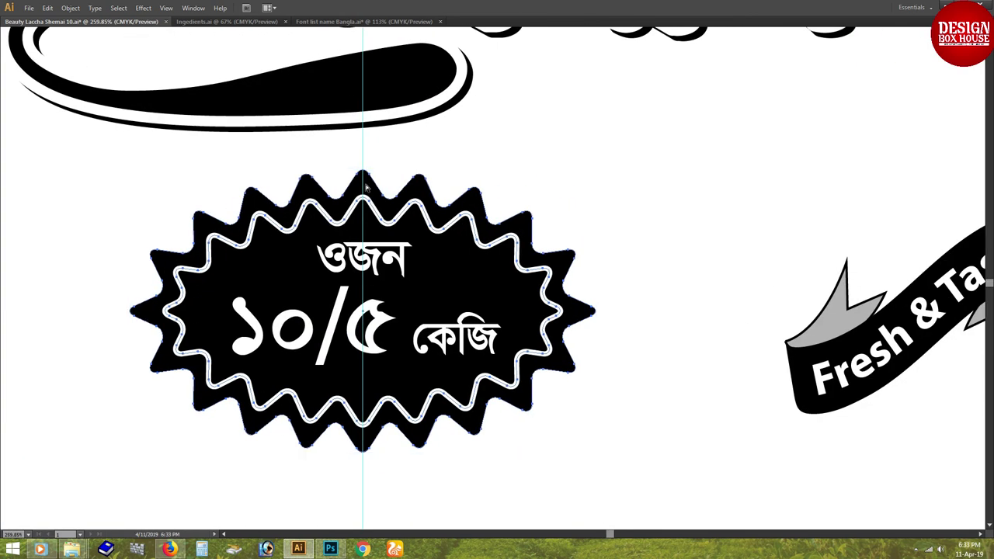
{"action": "left_click", "coordinate": [641, 232]}
{"action": "key", "text": "ctrl+minus"}
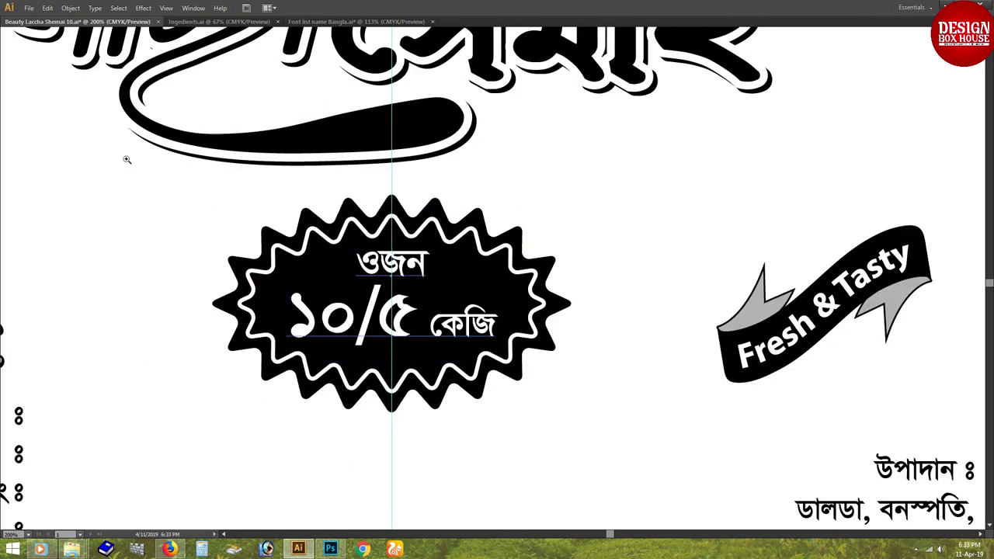
{"action": "left_click_drag", "start_coordinate": [126, 159], "coordinate": [649, 379]}
Enlarge the ওজন ১০/৫ কেজি text slightly and hide the company-name bar
{"action": "left_click", "coordinate": [528, 299]}
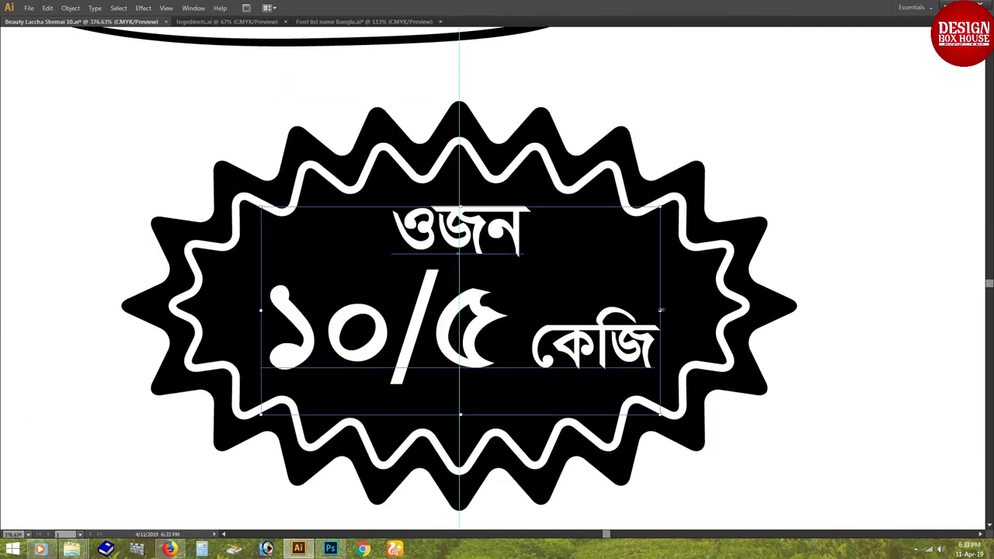
{"action": "left_click_drag", "start_coordinate": [660, 310], "coordinate": [674, 310]}
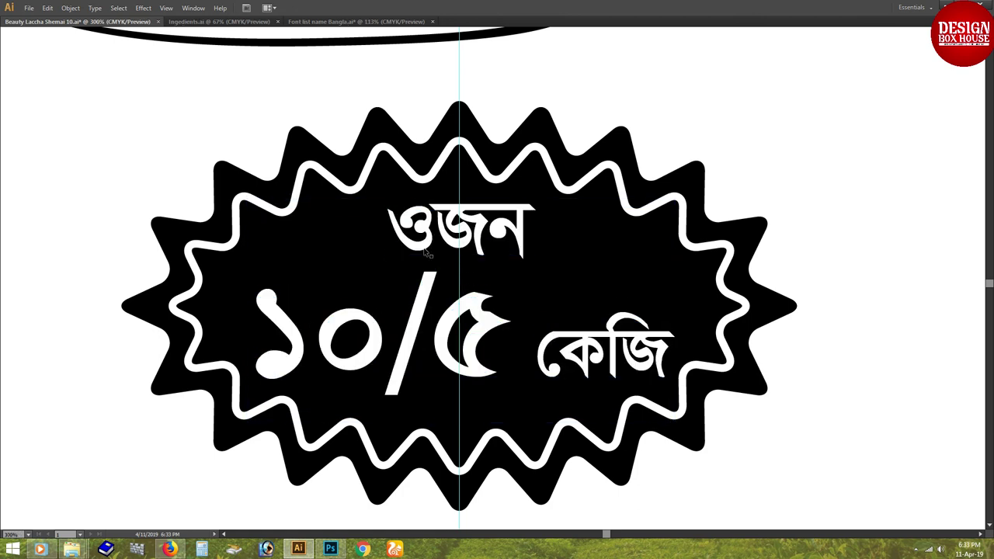
{"action": "scroll", "coordinate": [425, 252], "scroll_direction": "down", "scroll_amount": 5}
{"action": "scroll", "coordinate": [406, 305], "scroll_direction": "down", "scroll_amount": 2}
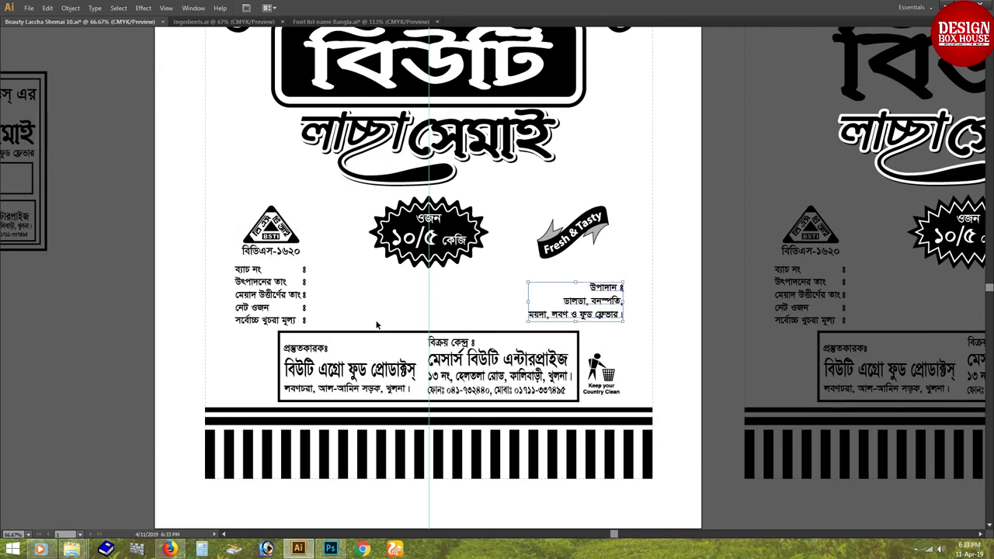
{"action": "scroll", "coordinate": [383, 237], "scroll_direction": "up", "scroll_amount": 5}
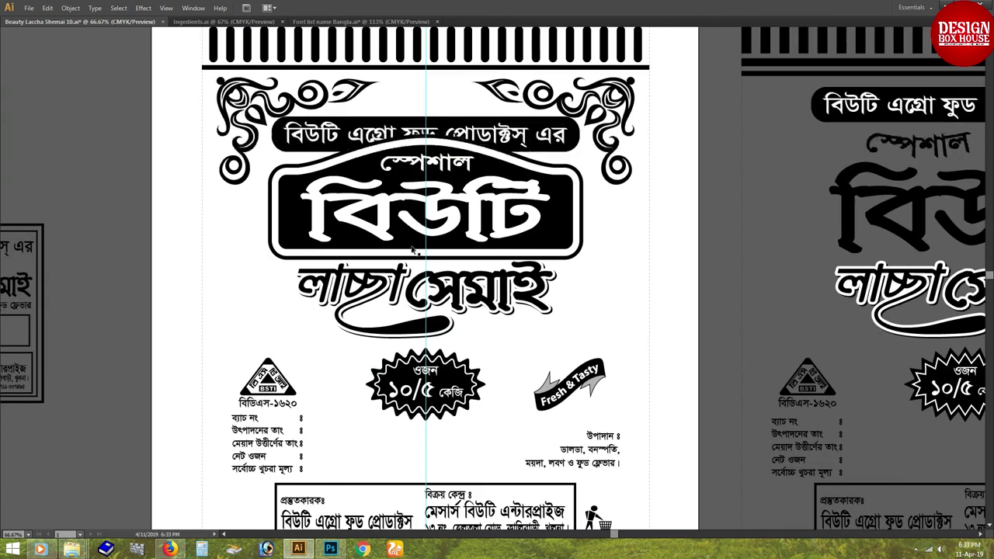
{"action": "scroll", "coordinate": [382, 235], "scroll_direction": "up", "scroll_amount": 2}
{"action": "scroll", "coordinate": [416, 293], "scroll_direction": "up", "scroll_amount": 1}
{"action": "key", "text": "Delete"}
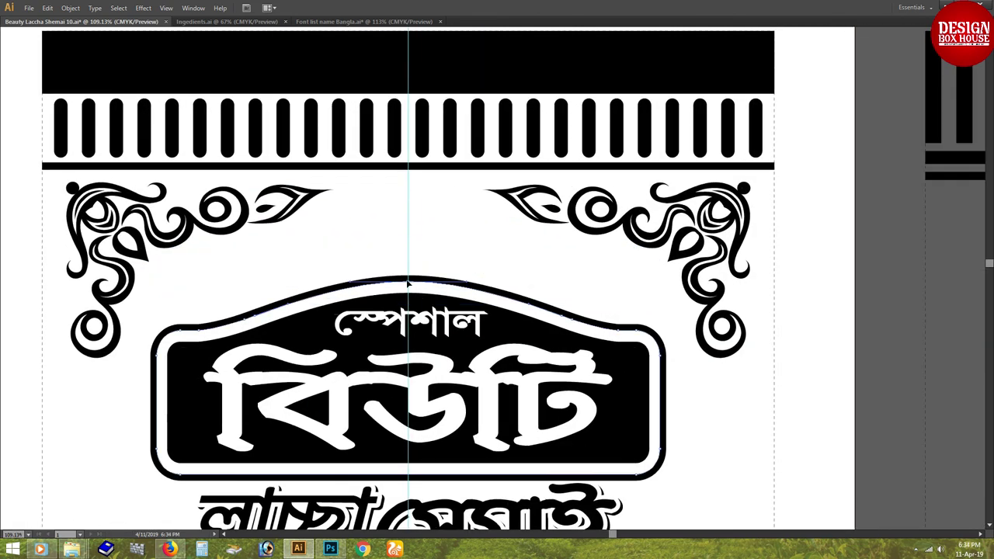
{"action": "left_click", "coordinate": [408, 281]}
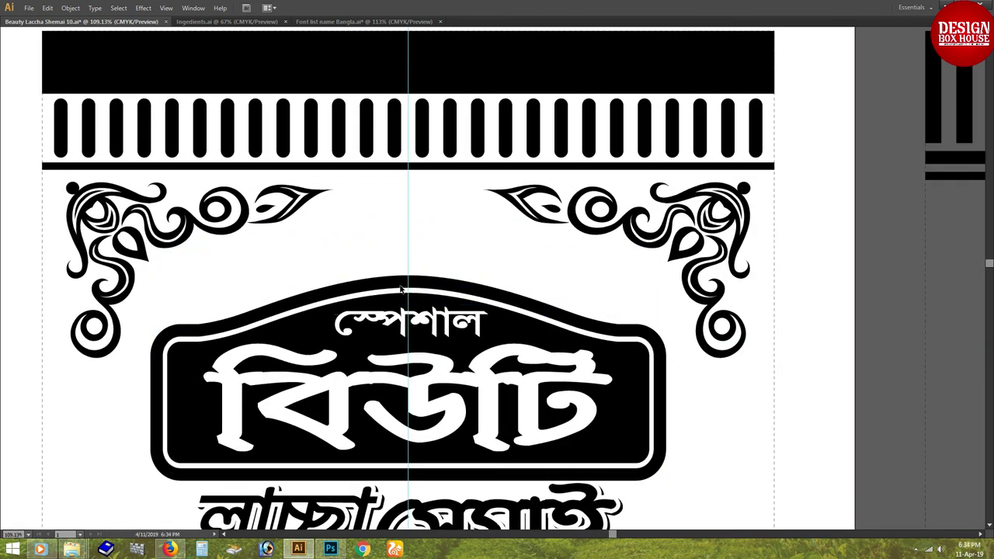
Expand the special badge's strokes into solid fills
{"action": "key", "text": "Tab"}
{"action": "left_click", "coordinate": [70, 8]}
{"action": "left_click", "coordinate": [111, 121]}
{"action": "key", "text": "Return"}
{"action": "left_click", "coordinate": [97, 443]}
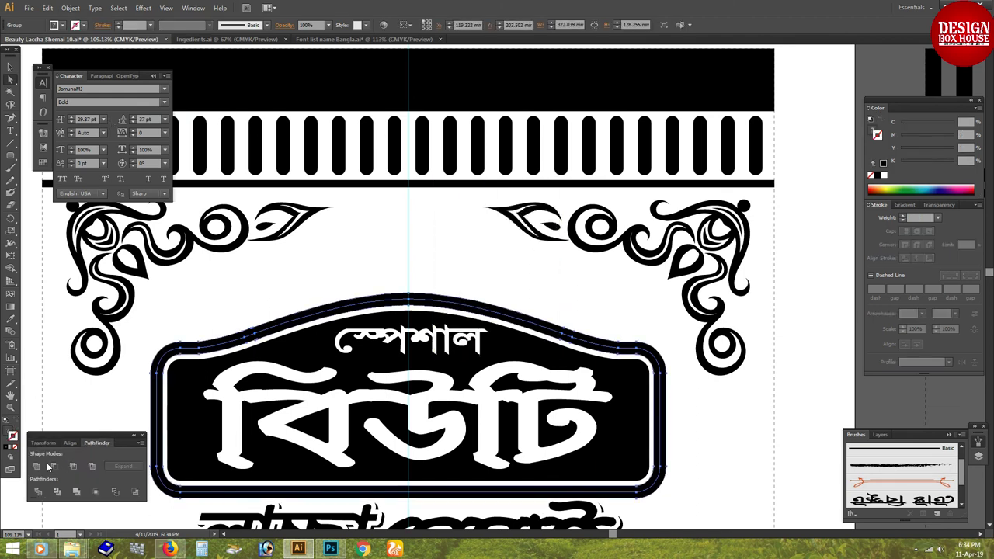
{"action": "left_click", "coordinate": [36, 466]}
{"action": "left_click", "coordinate": [403, 288]}
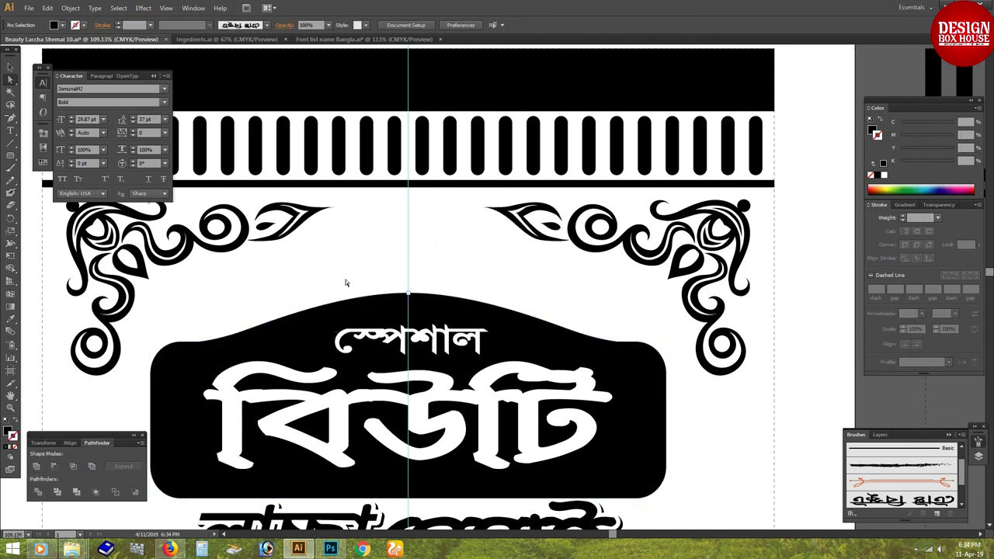
Undo to bring back the hidden company-name bar
{"action": "left_click", "coordinate": [408, 294]}
{"action": "scroll", "coordinate": [334, 343], "scroll_direction": "up", "scroll_amount": 5}
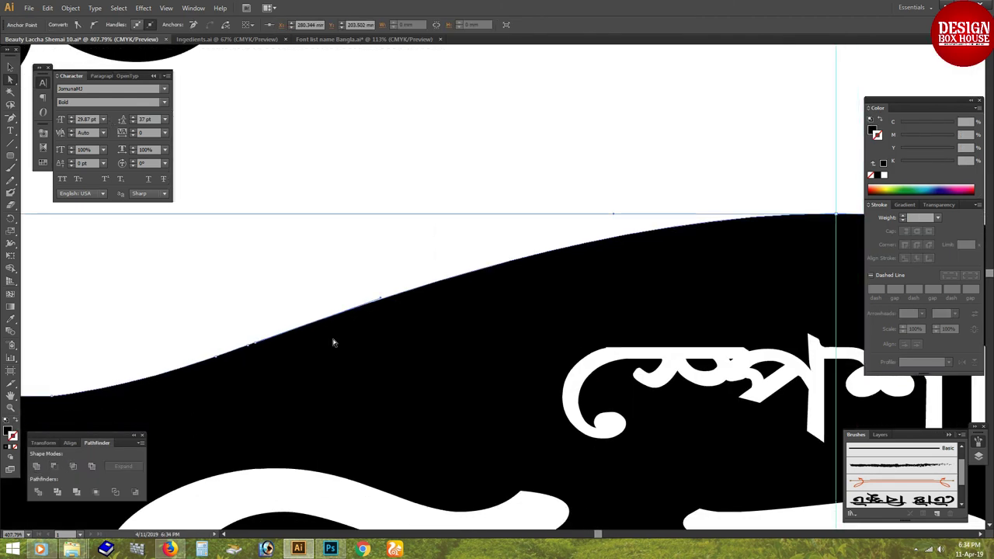
{"action": "scroll", "coordinate": [270, 350], "scroll_direction": "down", "scroll_amount": 6}
{"action": "left_click", "coordinate": [528, 317]}
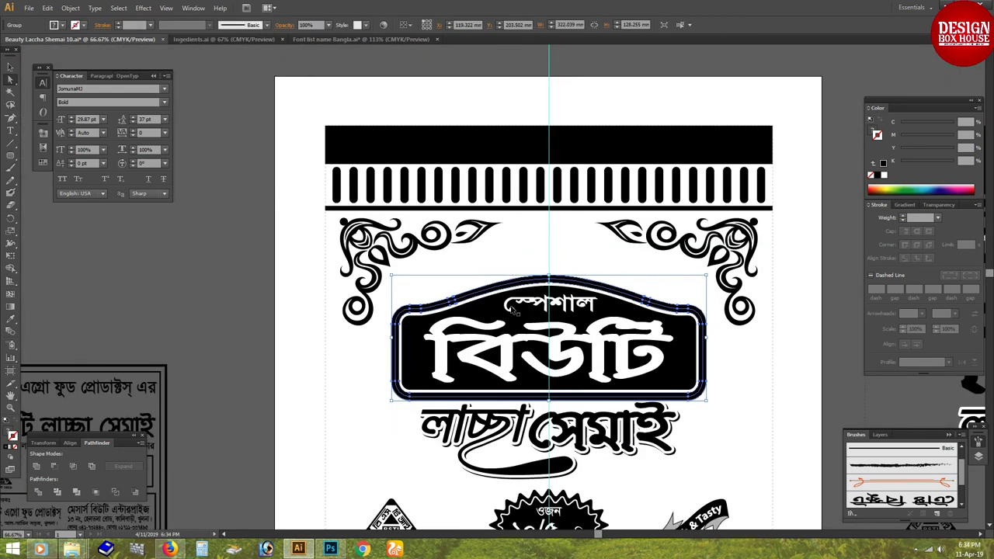
{"action": "key", "text": "ctrl+z"}
{"action": "key", "text": "ctrl+z"}
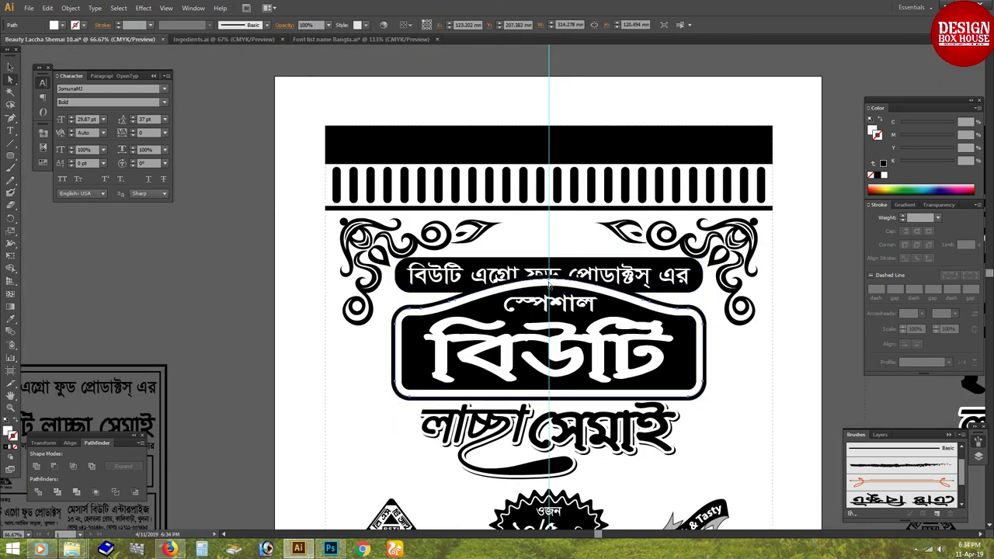
Direct-select the badge's curved top edge as a separate wave path
{"action": "scroll", "coordinate": [505, 284], "scroll_direction": "up", "scroll_amount": 4}
{"action": "left_click", "coordinate": [362, 342]}
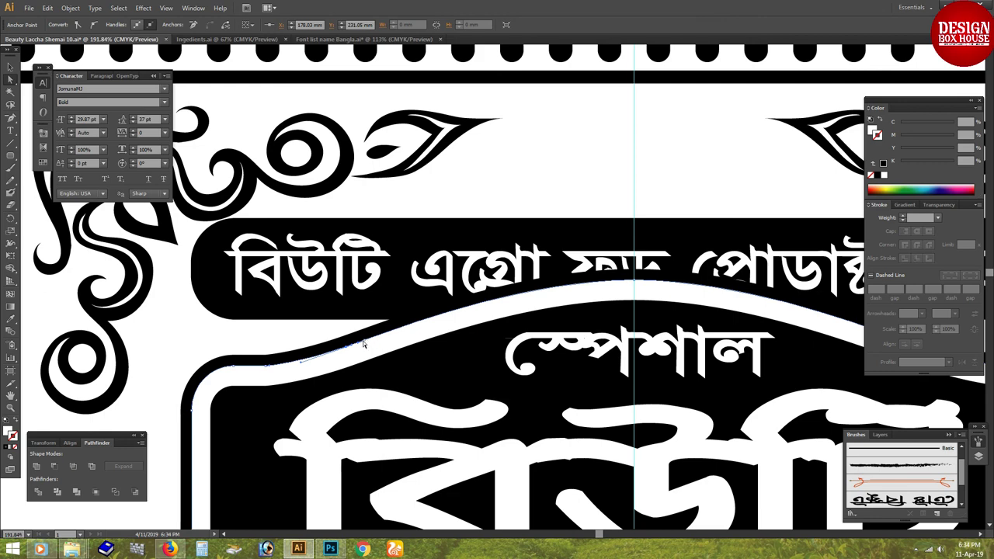
{"action": "left_click", "coordinate": [350, 348]}
{"action": "left_click", "coordinate": [347, 347]}
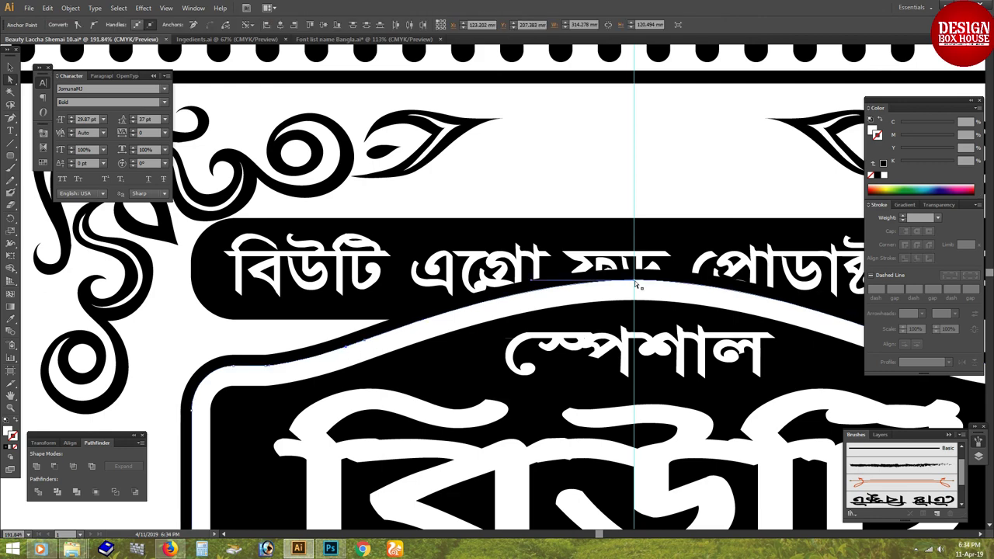
{"action": "scroll", "coordinate": [568, 330], "scroll_direction": "right", "scroll_amount": 5}
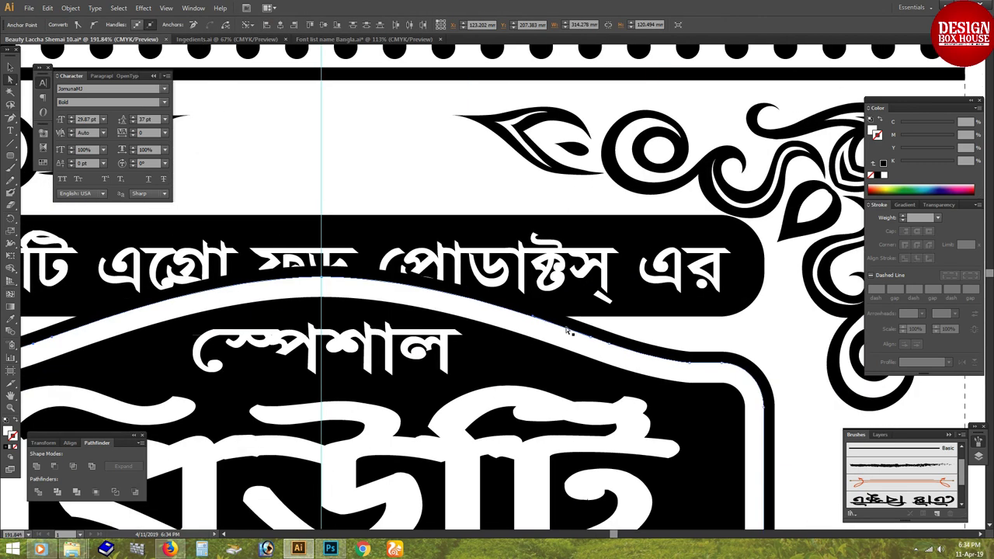
{"action": "left_click", "coordinate": [607, 346]}
{"action": "scroll", "coordinate": [607, 347], "scroll_direction": "left", "scroll_amount": 4}
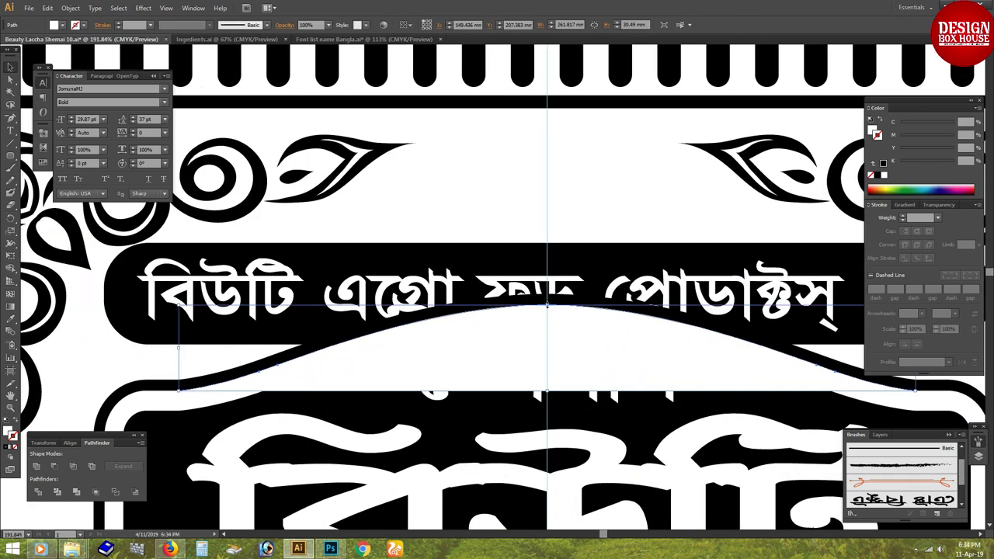
Raise the wave path's peak higher over the text line
{"action": "left_click_drag", "start_coordinate": [548, 306], "coordinate": [551, 289]}
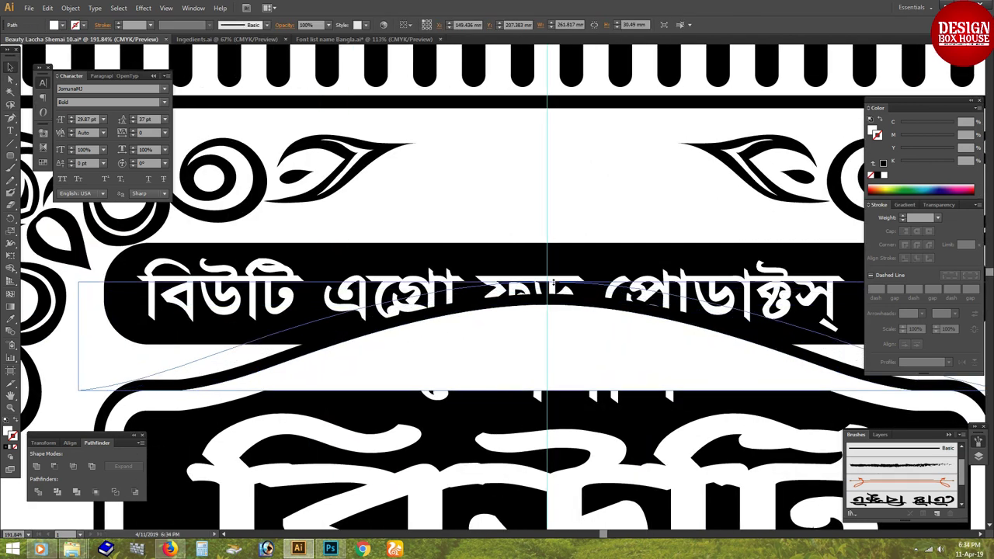
{"action": "left_click_drag", "start_coordinate": [552, 289], "coordinate": [549, 276]}
{"action": "key", "text": "ctrl+minus"}
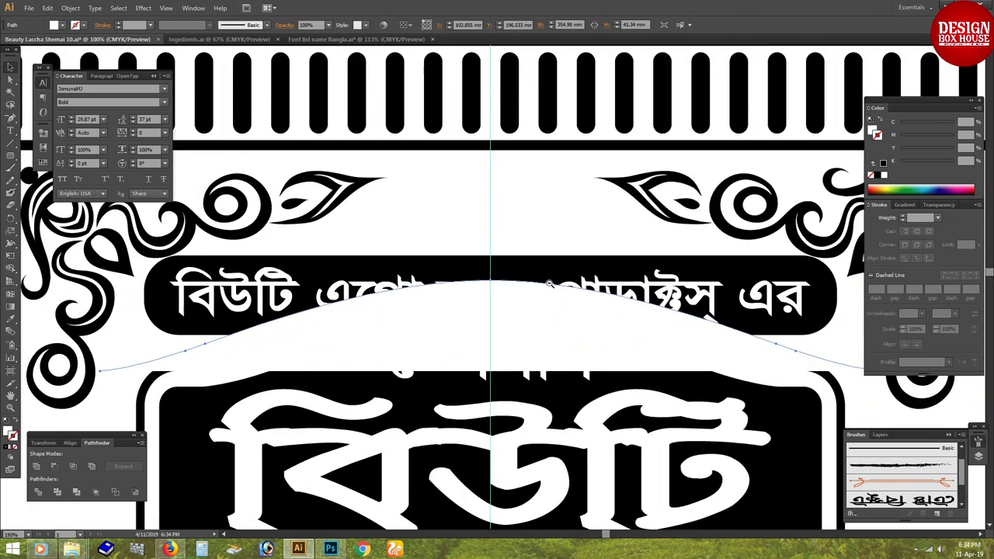
{"action": "key", "text": "ctrl+minus"}
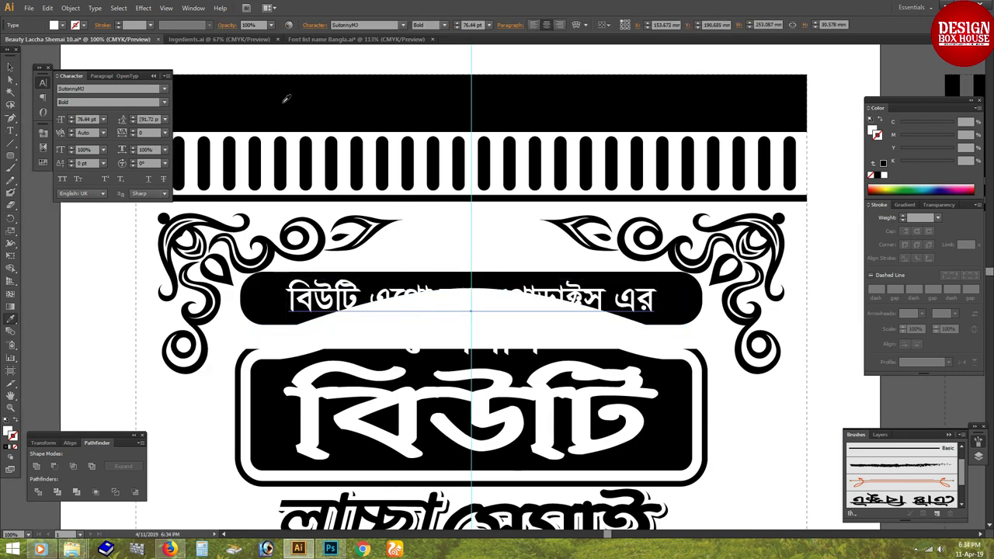
Set the company name along the wave path and delete the black bar behind it
{"action": "key", "text": "ctrl+y"}
{"action": "key", "text": "ctrl+x"}
{"action": "left_click", "coordinate": [297, 320]}
{"action": "key", "text": "ctrl+v"}
{"action": "key", "text": "ctrl+y"}
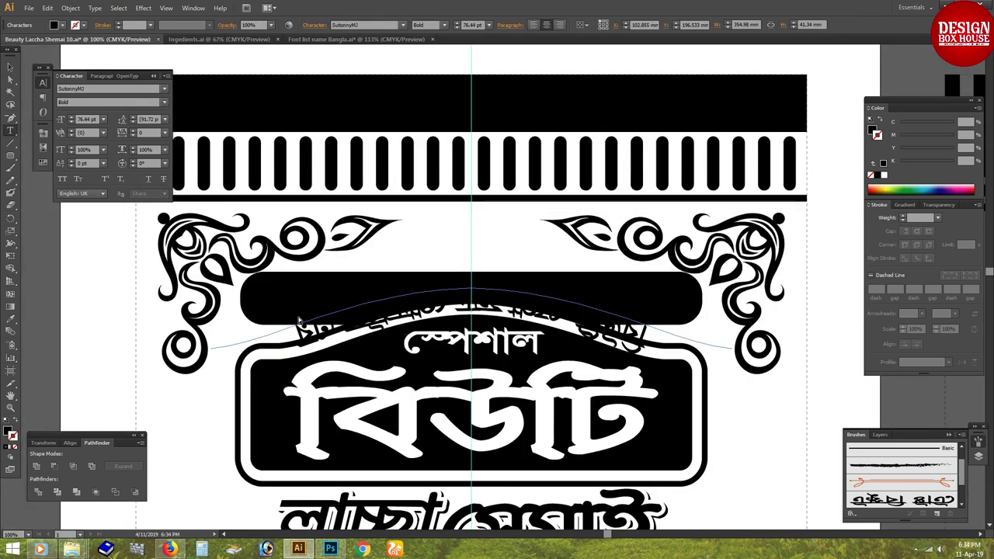
{"action": "key", "text": "Escape"}
{"action": "left_click_drag", "start_coordinate": [472, 304], "coordinate": [468, 270]}
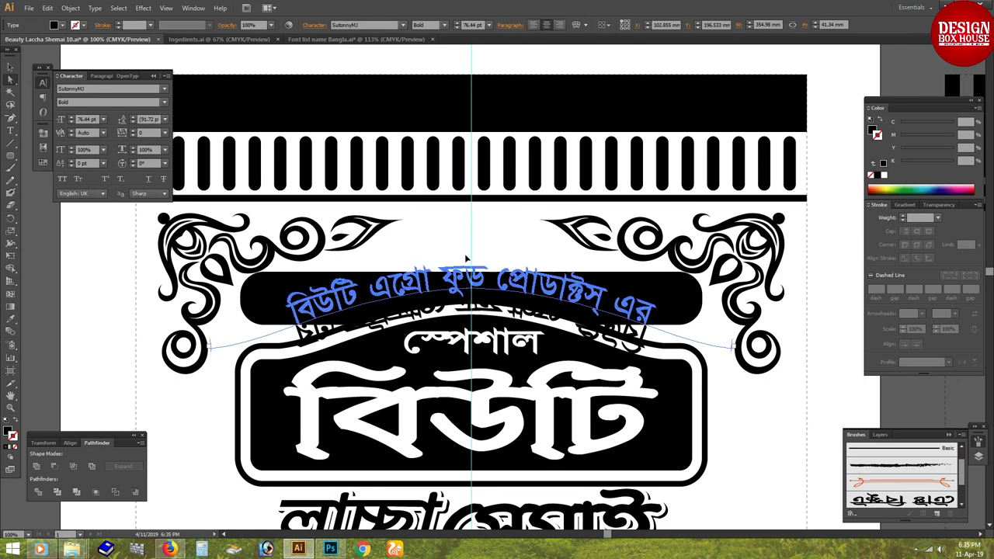
{"action": "left_click", "coordinate": [326, 291]}
{"action": "key", "text": "Delete"}
Increase the curved company name's font size to 86 pt
{"action": "left_click", "coordinate": [418, 296]}
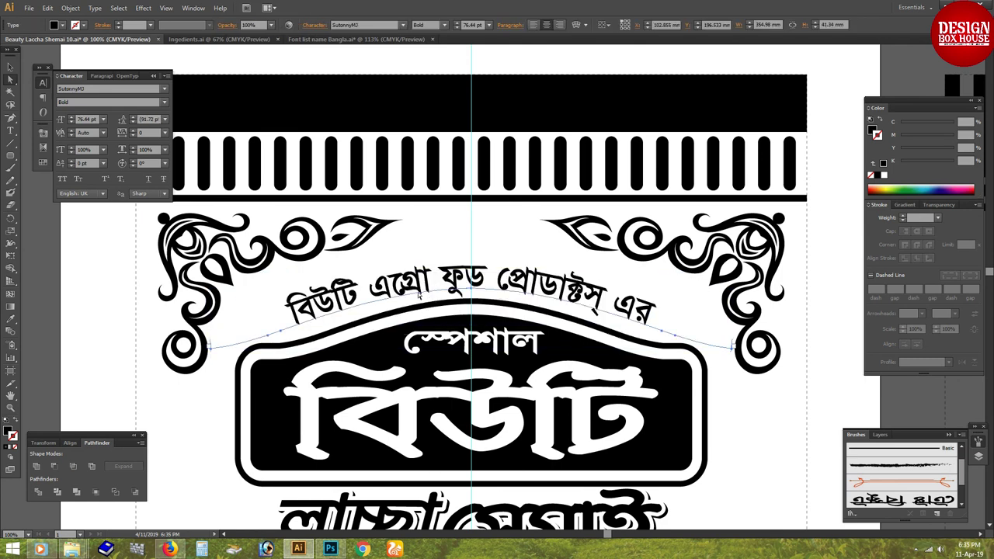
{"action": "left_click", "coordinate": [66, 118]}
{"action": "key", "text": "Up"}
{"action": "key", "text": "Up"}
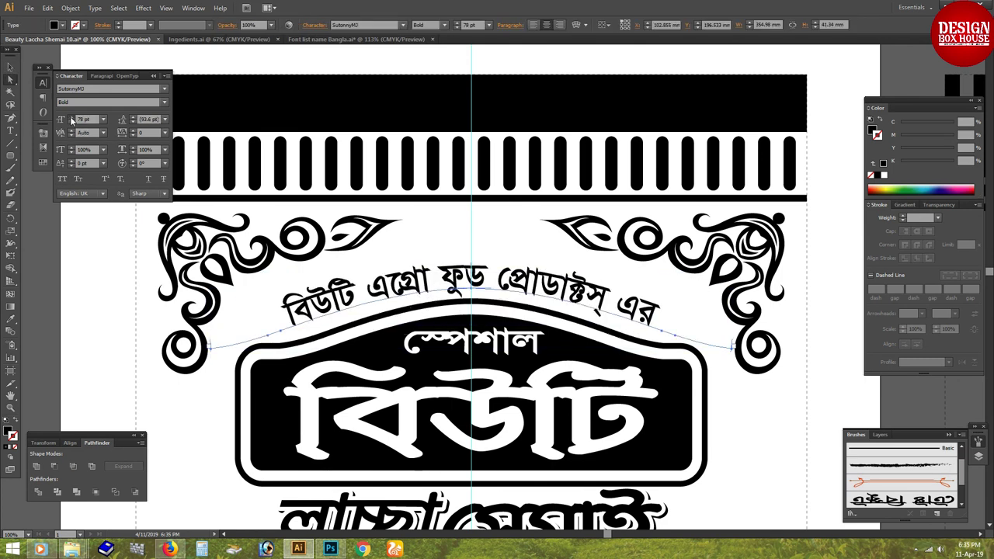
{"action": "key", "text": "Up"}
{"action": "key", "text": "Up"}
{"action": "key", "text": "Up"}
{"action": "key", "text": "Up"}
{"action": "key", "text": "Up"}
{"action": "key", "text": "Up"}
{"action": "key", "text": "Up"}
{"action": "key", "text": "Up"}
{"action": "left_click", "coordinate": [408, 347]}
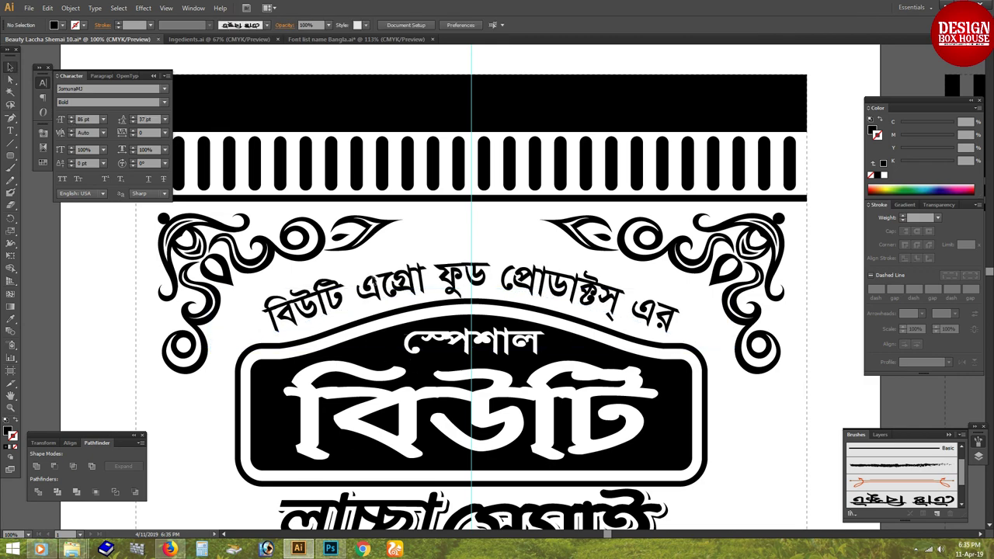
{"action": "key", "text": "Tab"}
{"action": "scroll", "coordinate": [620, 249], "scroll_direction": "down", "scroll_amount": 5}
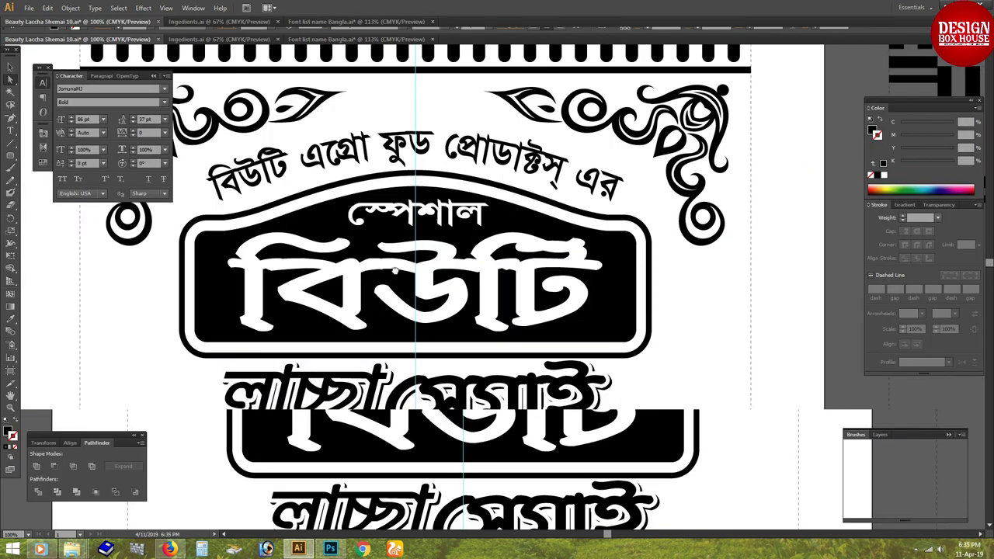
Undo the stray black arched band and restore the shorter text arc
{"action": "left_click", "coordinate": [620, 249]}
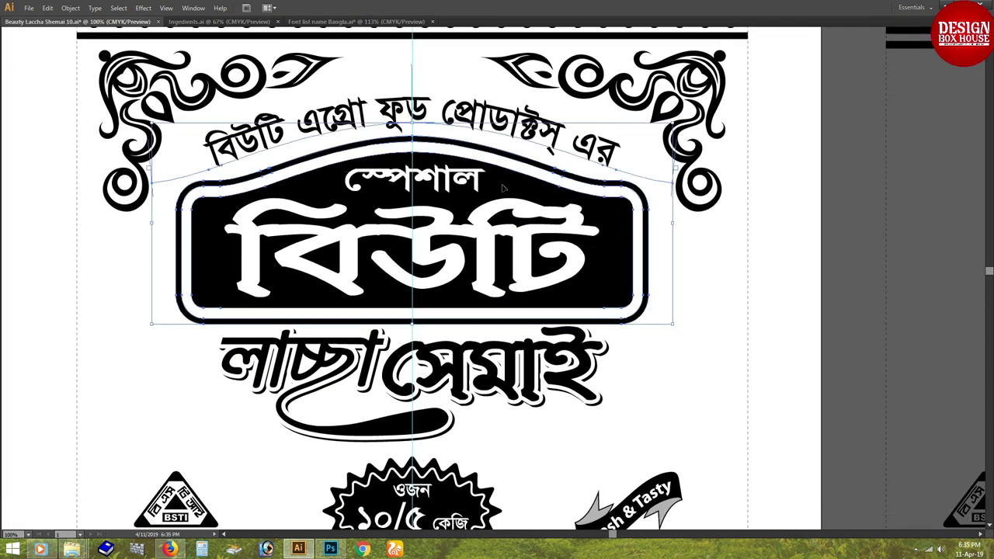
{"action": "left_click", "coordinate": [353, 138]}
{"action": "key", "text": "ctrl+b"}
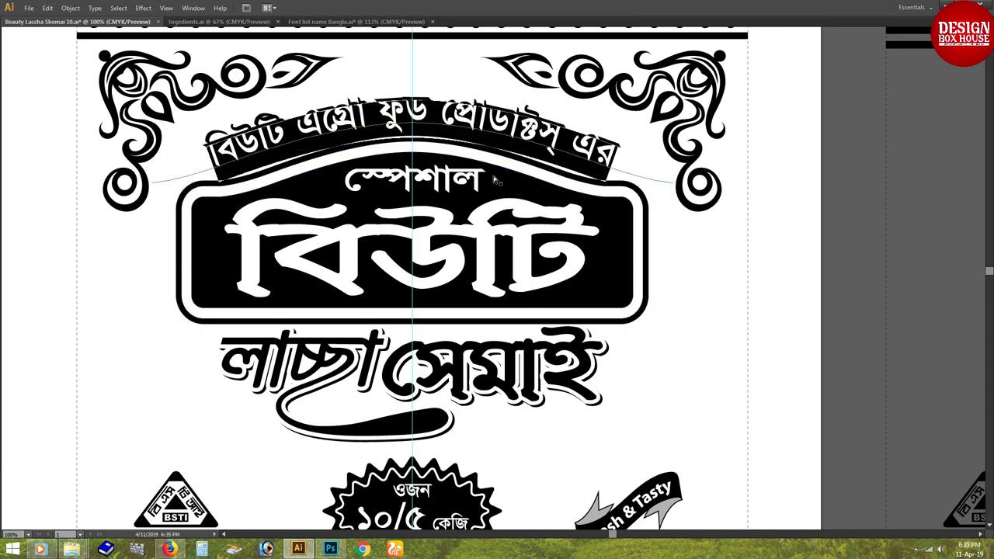
{"action": "key", "text": "ctrl+z"}
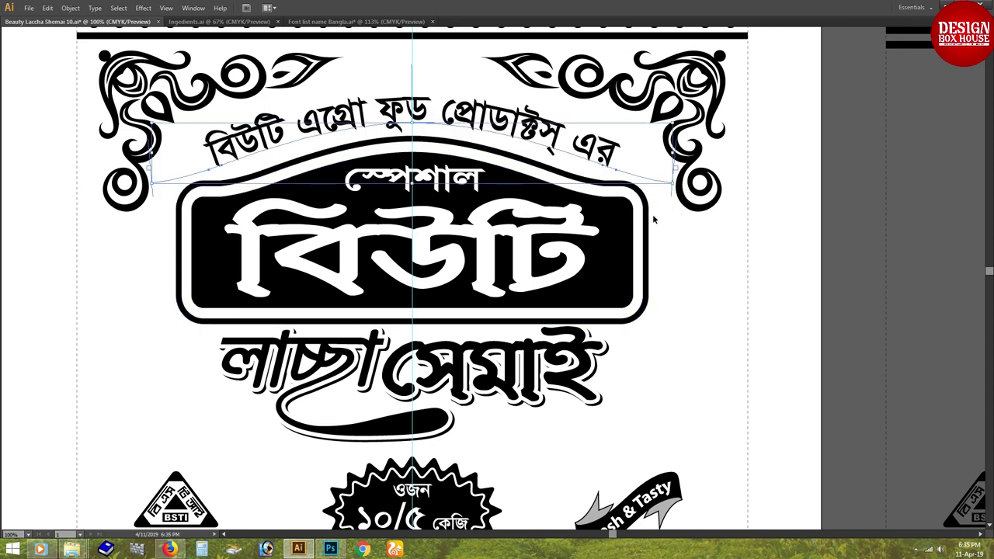
{"action": "left_click", "coordinate": [673, 189]}
{"action": "key", "text": "ctrl+z"}
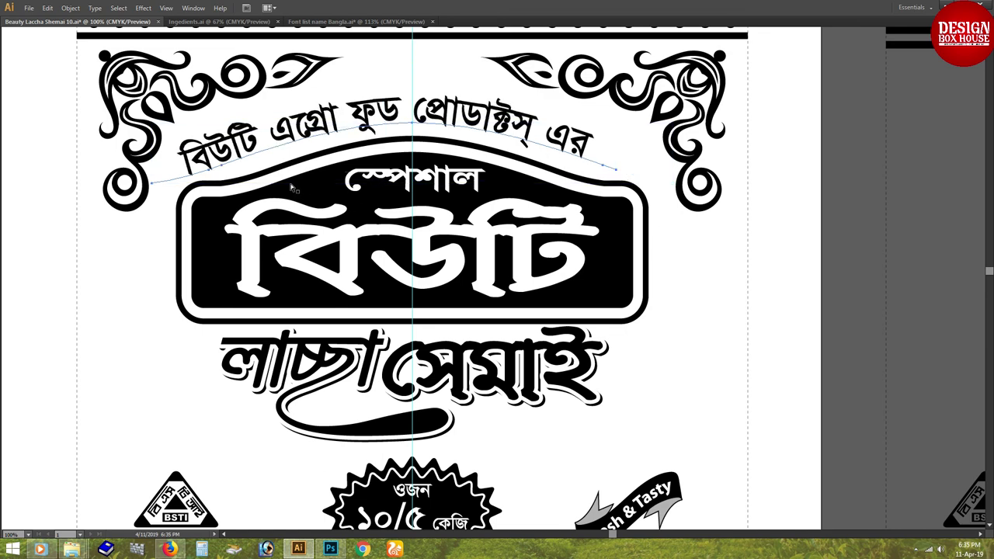
{"action": "key", "text": "ctrl+z"}
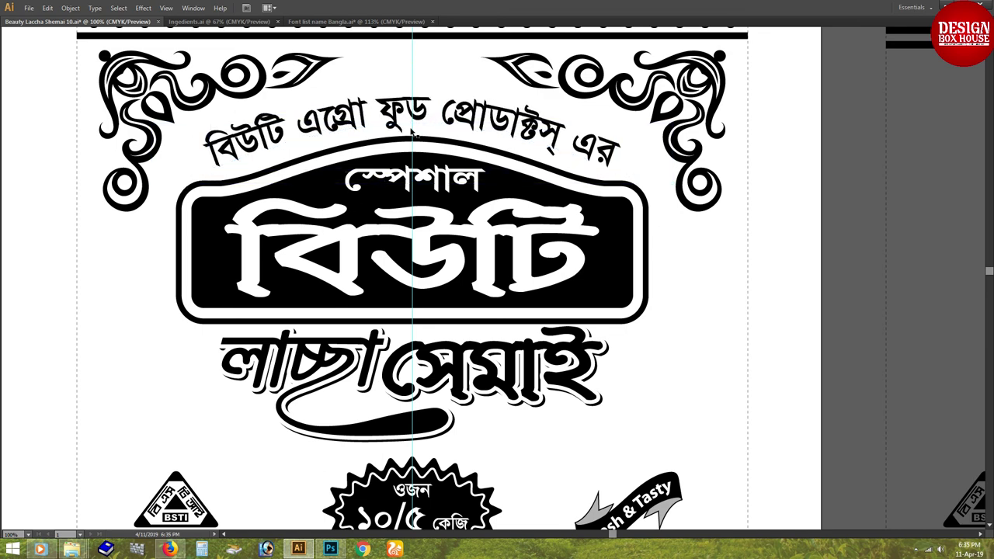
{"action": "key", "text": "ctrl+minus"}
{"action": "key", "text": "ctrl+minus"}
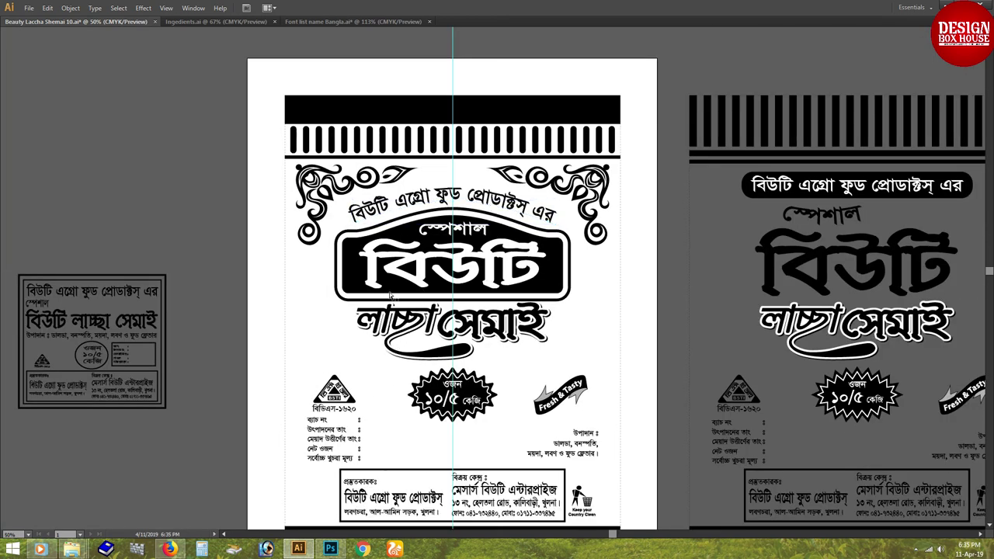
Zoom in on the top of the label and inspect the স্পেশাল and বিউটি texts
{"action": "left_click_drag", "start_coordinate": [322, 194], "coordinate": [575, 295]}
{"action": "left_click", "coordinate": [518, 232]}
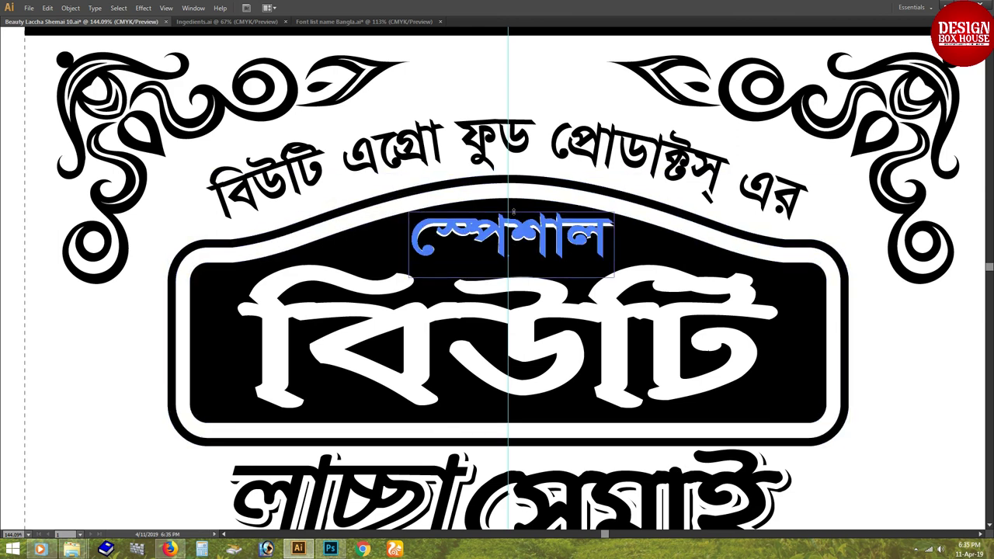
{"action": "left_click", "coordinate": [746, 334]}
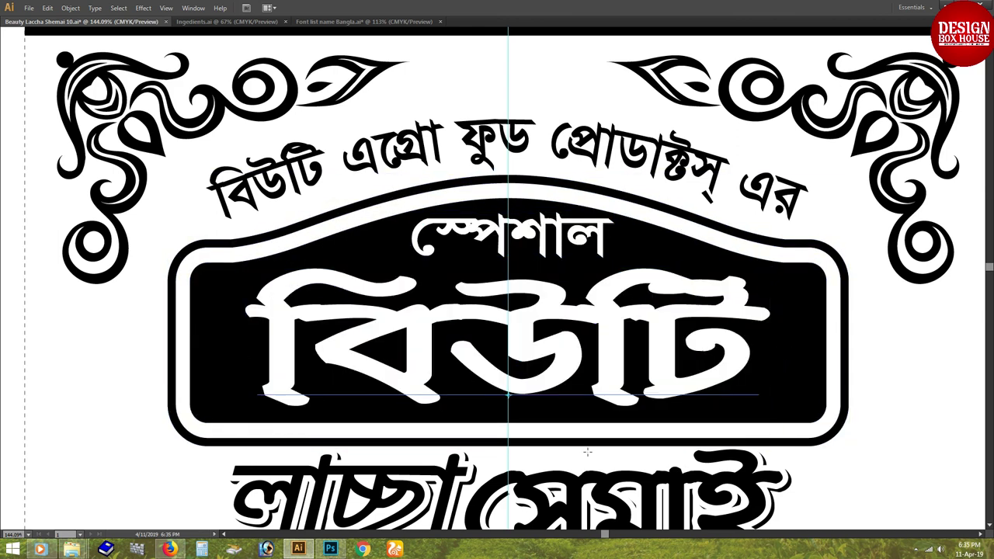
{"action": "scroll", "coordinate": [474, 330], "scroll_direction": "down", "scroll_amount": 3}
{"action": "key", "text": "Escape"}
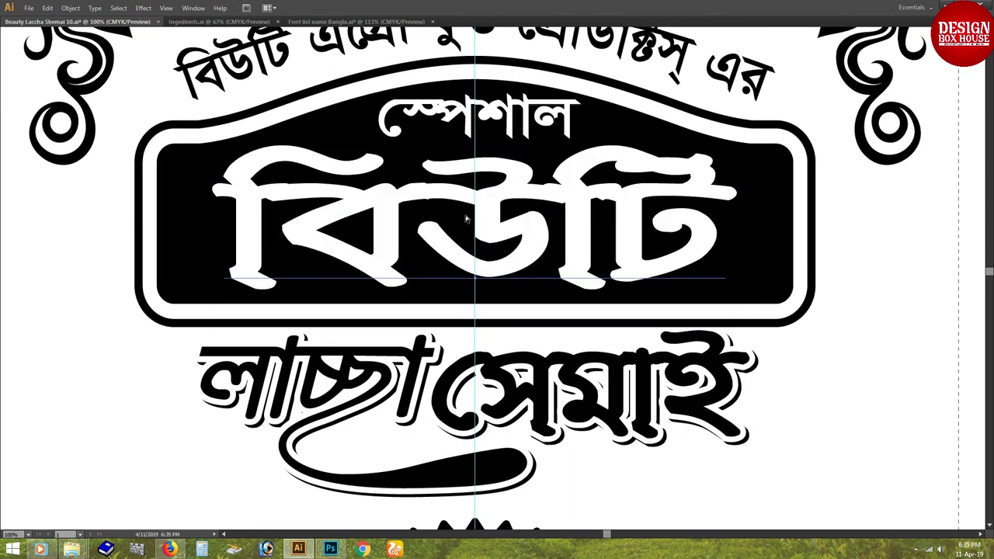
Zoom out, check the black বিউটি badge and স্পেশাল text, then magnify the label's lower half
{"action": "key", "text": "ctrl+minus"}
{"action": "key", "text": "ctrl+minus"}
{"action": "key", "text": "ctrl+minus"}
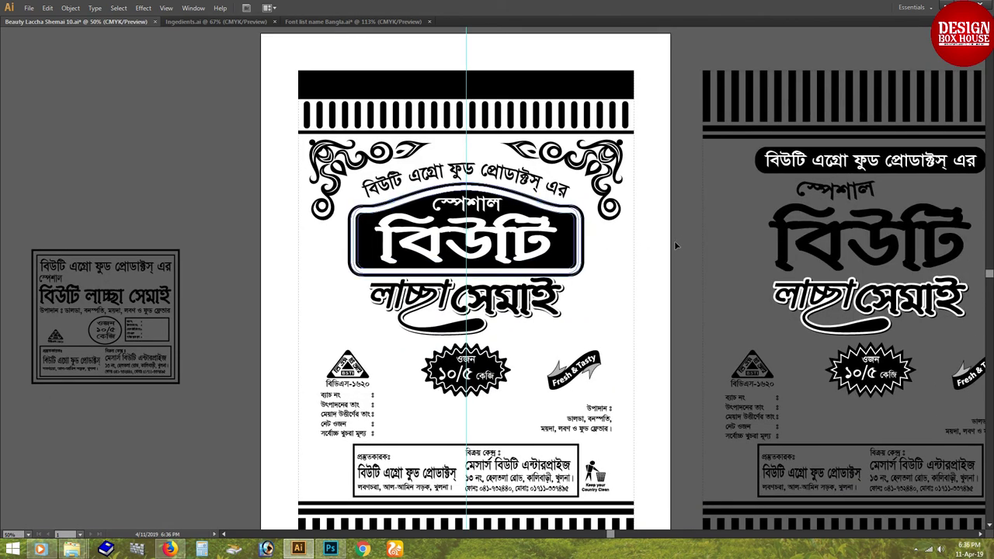
{"action": "left_click", "coordinate": [512, 243]}
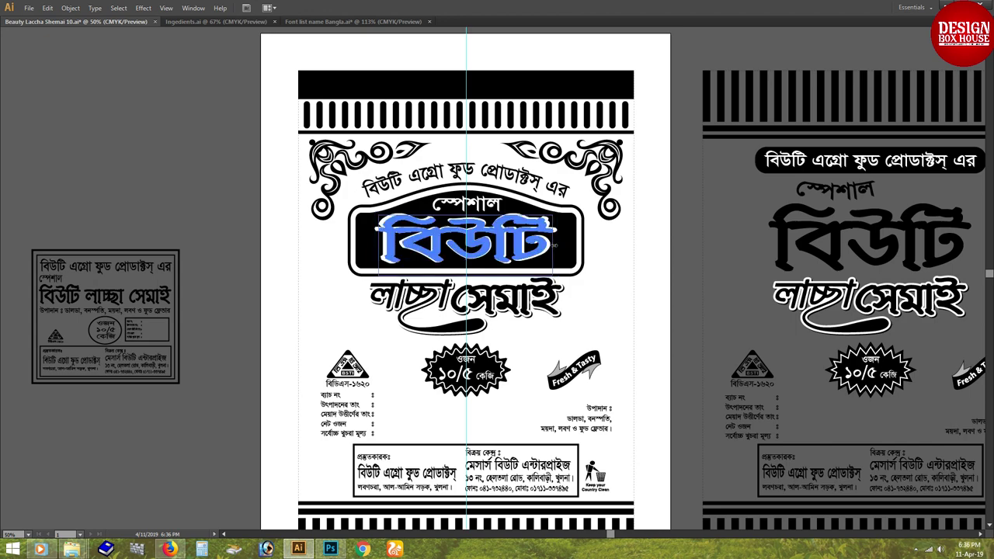
{"action": "left_click_drag", "start_coordinate": [432, 204], "coordinate": [488, 224]}
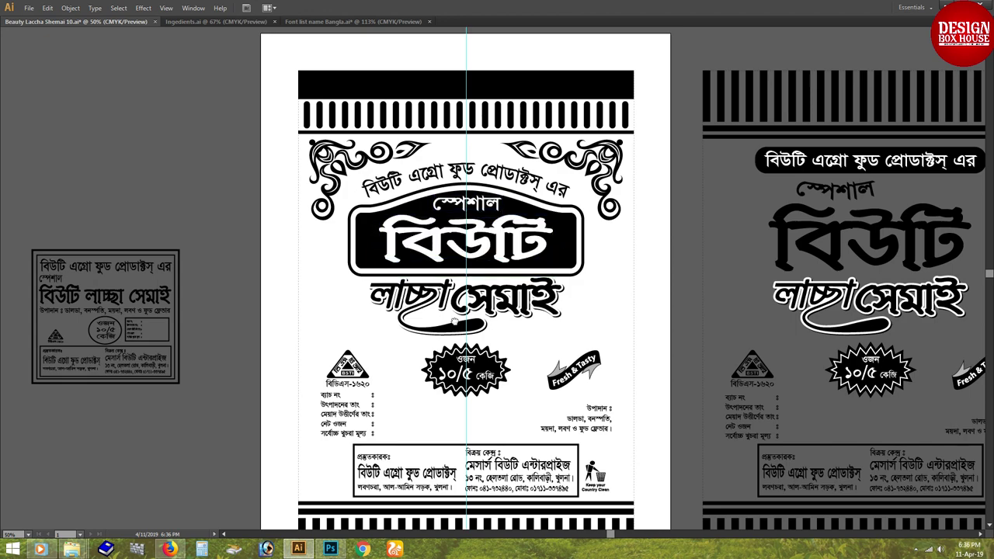
{"action": "key", "text": "ctrl+minus"}
{"action": "left_click_drag", "start_coordinate": [272, 233], "coordinate": [546, 397]}
{"action": "left_click_drag", "start_coordinate": [409, 241], "coordinate": [424, 274]}
Give the bottom info box 13 mm Round Corners and a solid black fill
{"action": "key", "text": "Tab"}
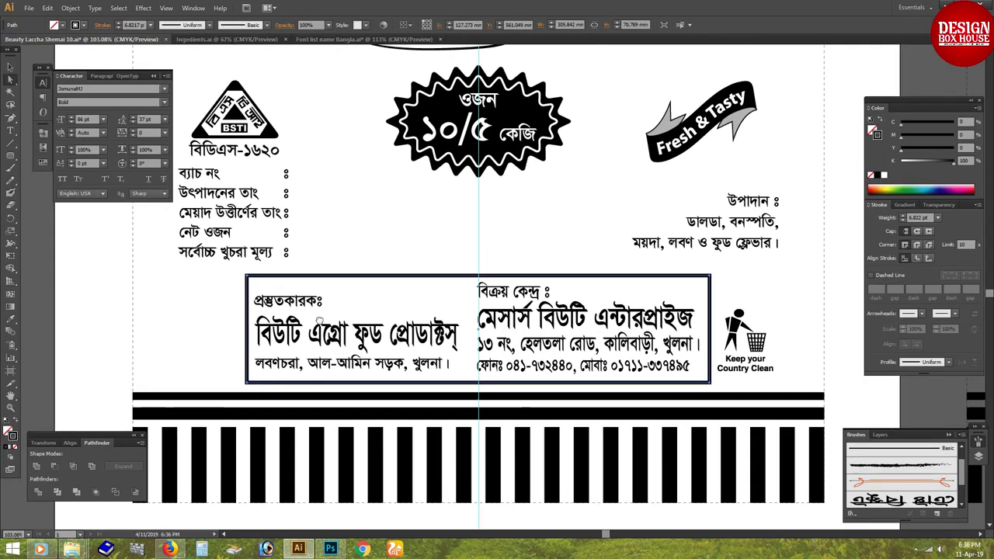
{"action": "left_click", "coordinate": [143, 8]}
{"action": "mouse_move", "coordinate": [163, 128]}
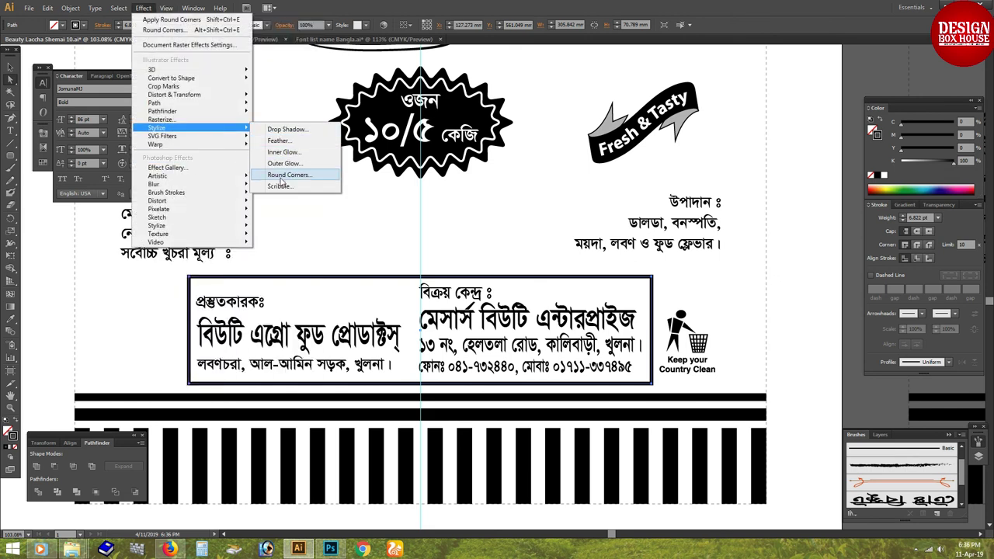
{"action": "left_click", "coordinate": [283, 180]}
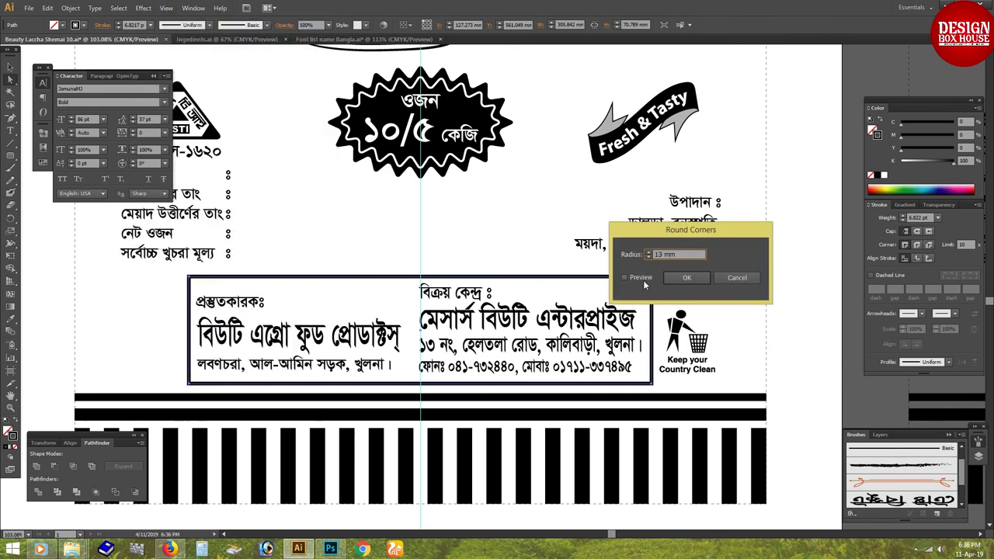
{"action": "key", "text": "Return"}
{"action": "key", "text": "shift+x"}
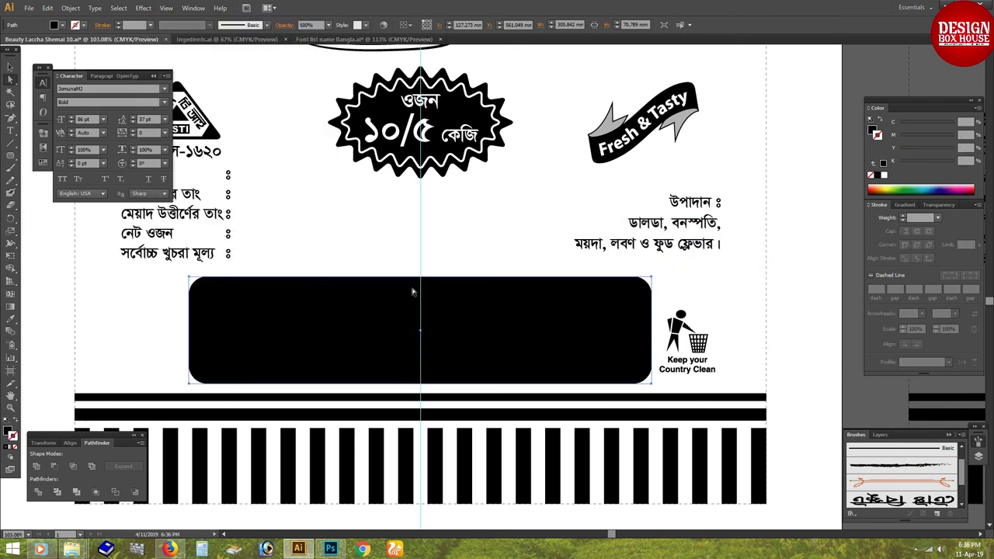
Make both info box text blocks white over the black box, then zoom out to the artboard
{"action": "key", "text": "Delete"}
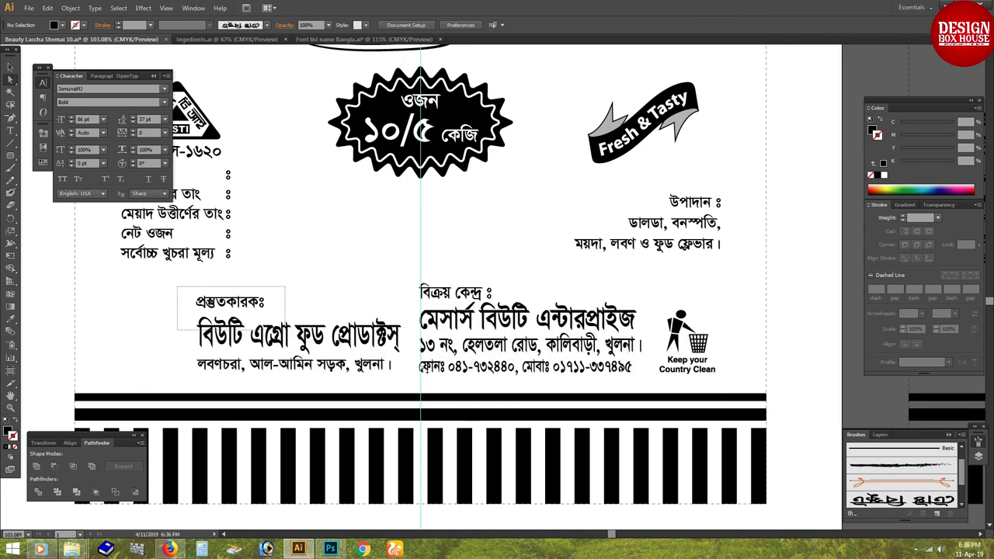
{"action": "left_click_drag", "start_coordinate": [300, 287], "coordinate": [421, 373]}
{"action": "left_click", "coordinate": [871, 175]}
{"action": "key", "text": "ctrl+b"}
{"action": "key", "text": "Tab"}
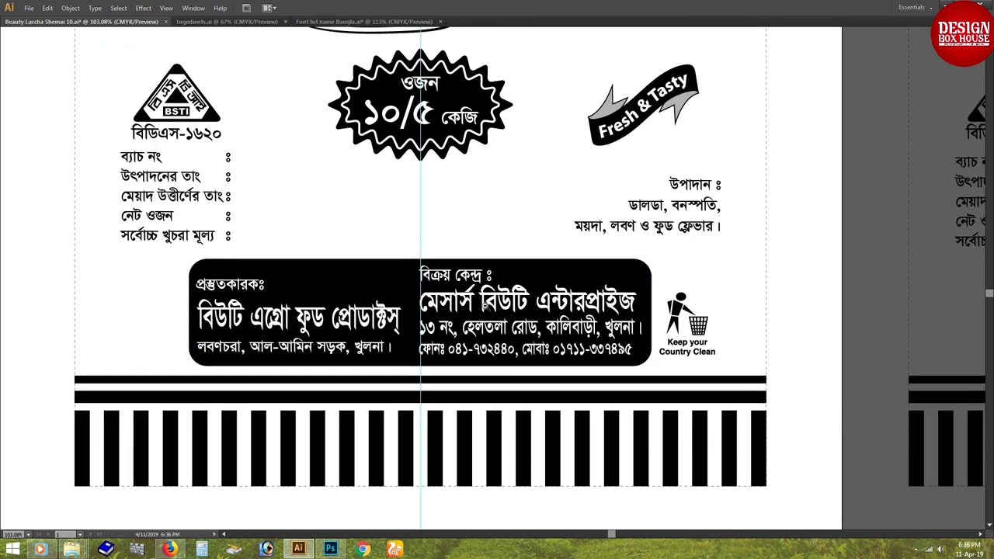
{"action": "scroll", "coordinate": [515, 251], "scroll_direction": "up", "scroll_amount": 5}
{"action": "key", "text": "ctrl+minus"}
{"action": "scroll", "coordinate": [515, 251], "scroll_direction": "up", "scroll_amount": 2}
{"action": "key", "text": "ctrl+minus"}
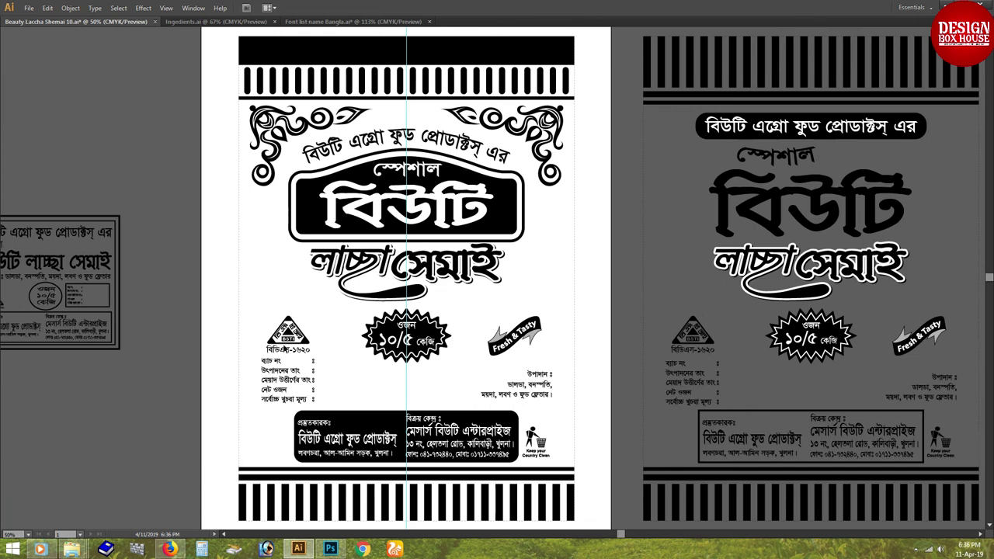
Check the info box, save the label over the existing file, and delete the small package design beside it
{"action": "left_click_drag", "start_coordinate": [222, 313], "coordinate": [384, 355]}
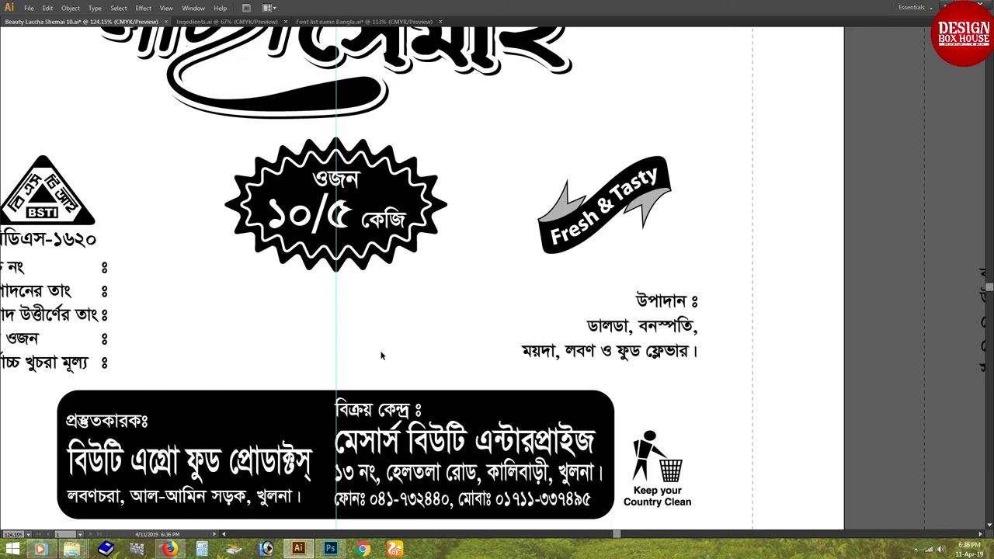
{"action": "key", "text": "ctrl+0"}
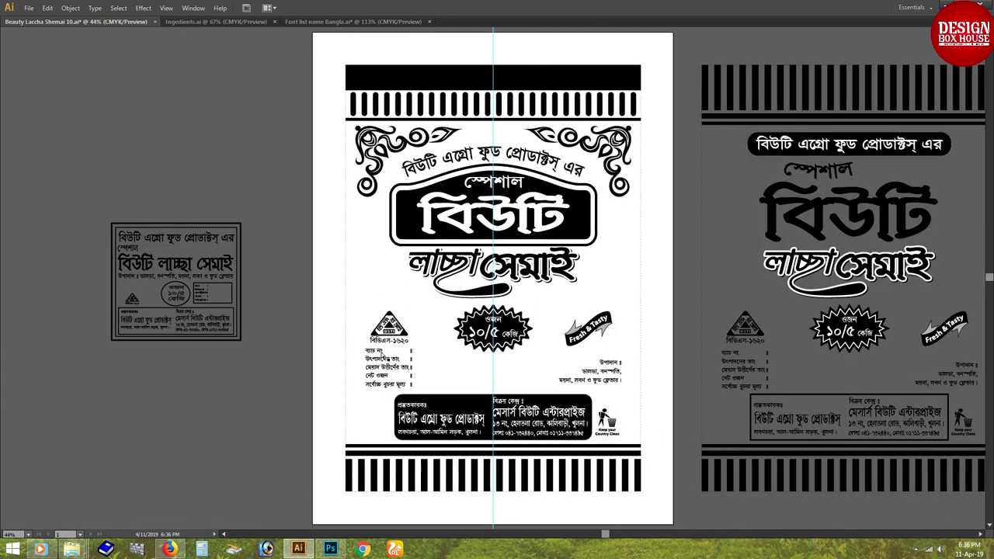
{"action": "key", "text": "ctrl+shift+s"}
{"action": "key", "text": "Return"}
{"action": "key", "text": "Escape"}
{"action": "key", "text": "Escape"}
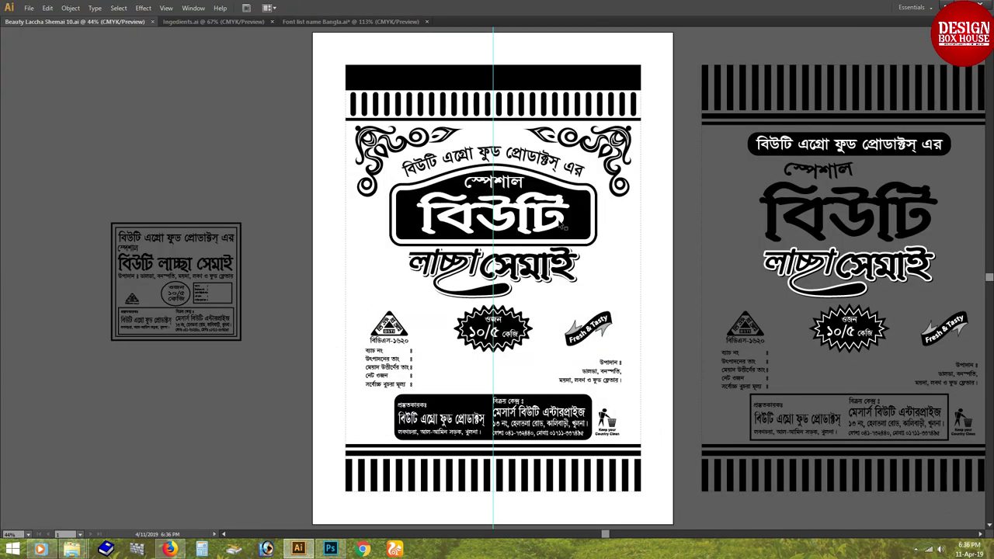
{"action": "scroll", "coordinate": [918, 312], "scroll_direction": "right", "scroll_amount": 5}
{"action": "key", "text": "Delete"}
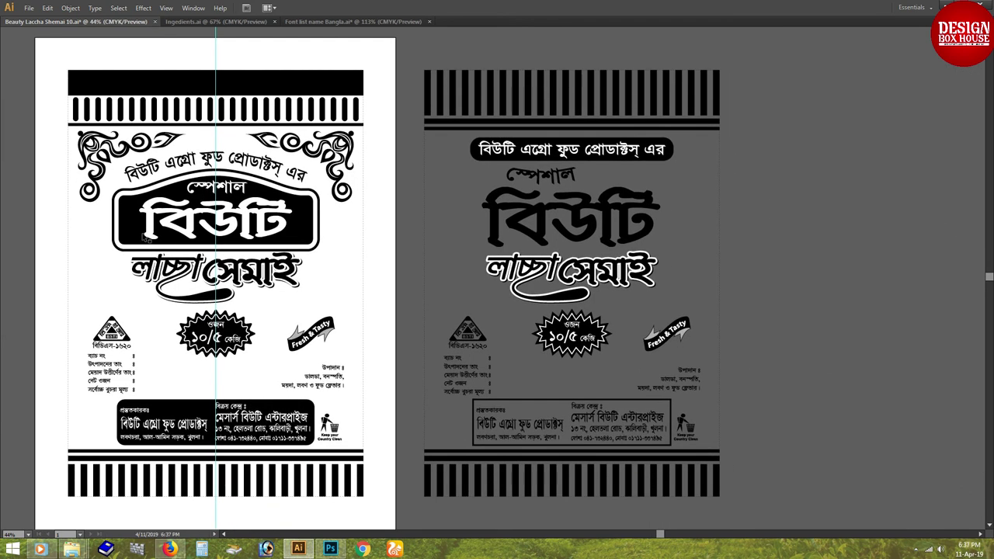